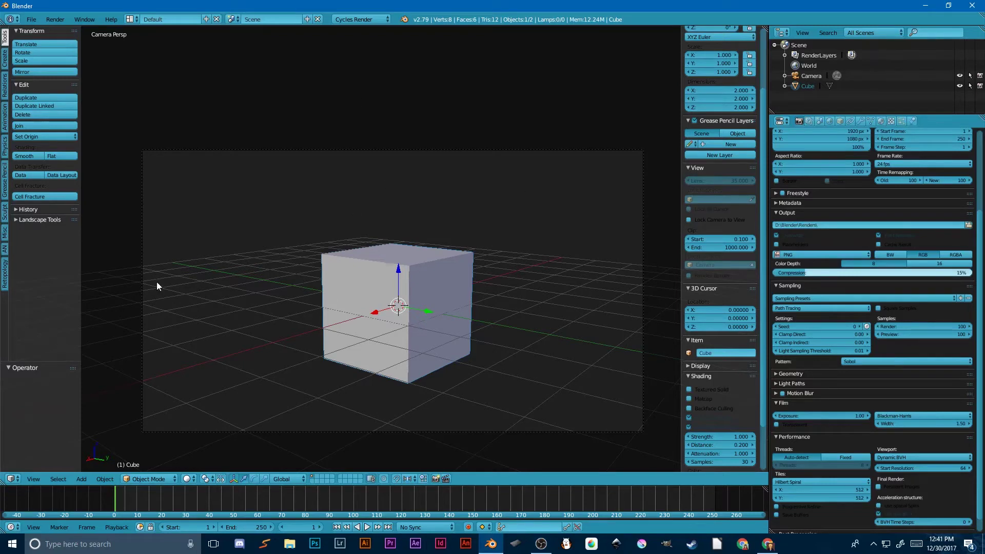
Look up the A.N.T.Landscape add-on in the user preferences by filtering the add-ons for "lands", and close the preferences
{"action": "left_click", "coordinate": [32, 19]}
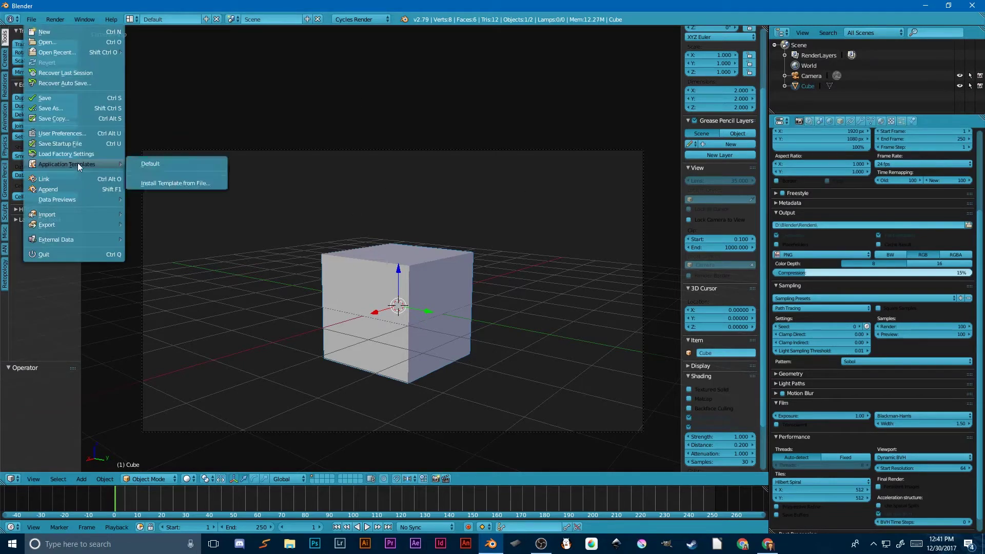
{"action": "left_click", "coordinate": [78, 134]}
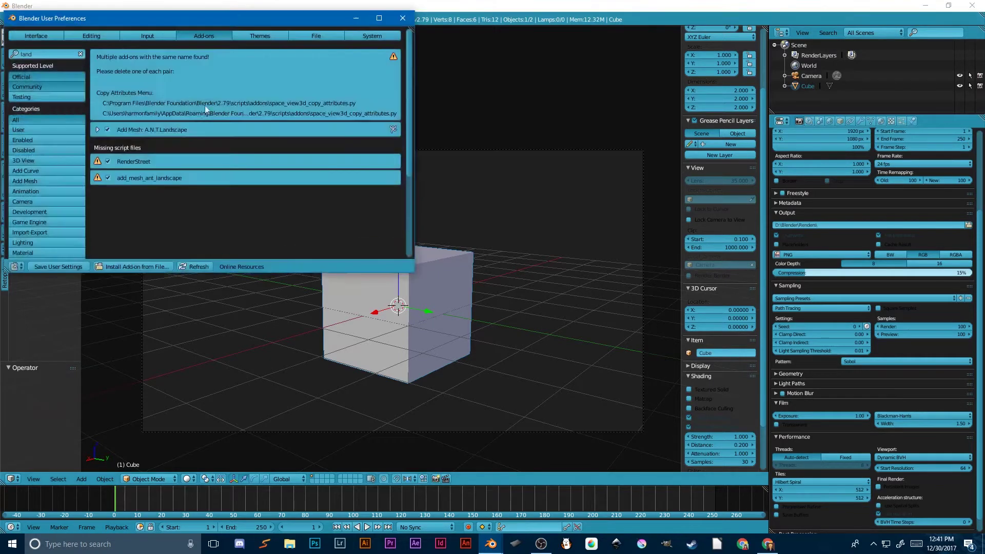
{"action": "left_click", "coordinate": [45, 55]}
{"action": "type", "text": "node"}
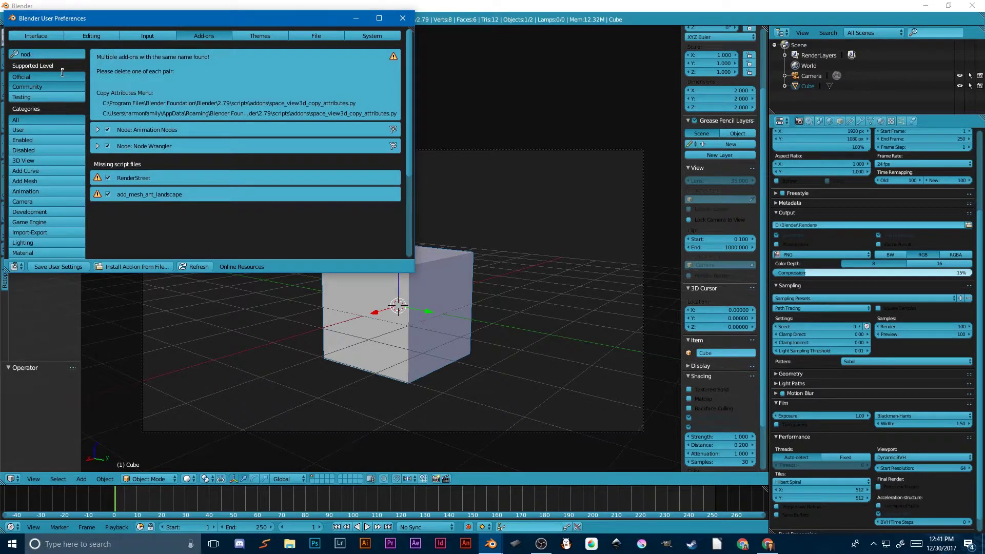
{"action": "key", "text": "BackSpace"}
{"action": "key", "text": "BackSpace"}
{"action": "key", "text": "BackSpace"}
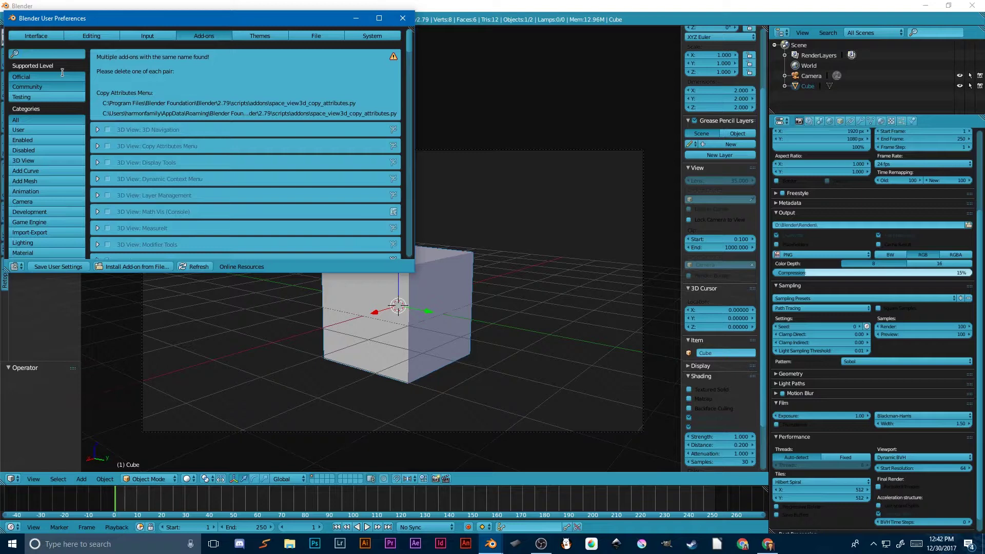
{"action": "type", "text": "lands"}
{"action": "key", "text": "Return"}
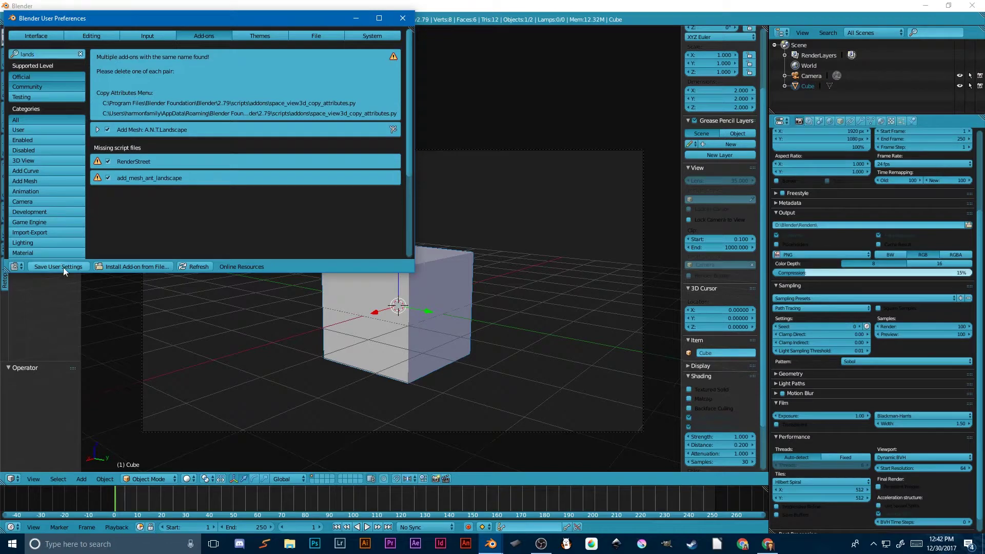
{"action": "left_click", "coordinate": [406, 19]}
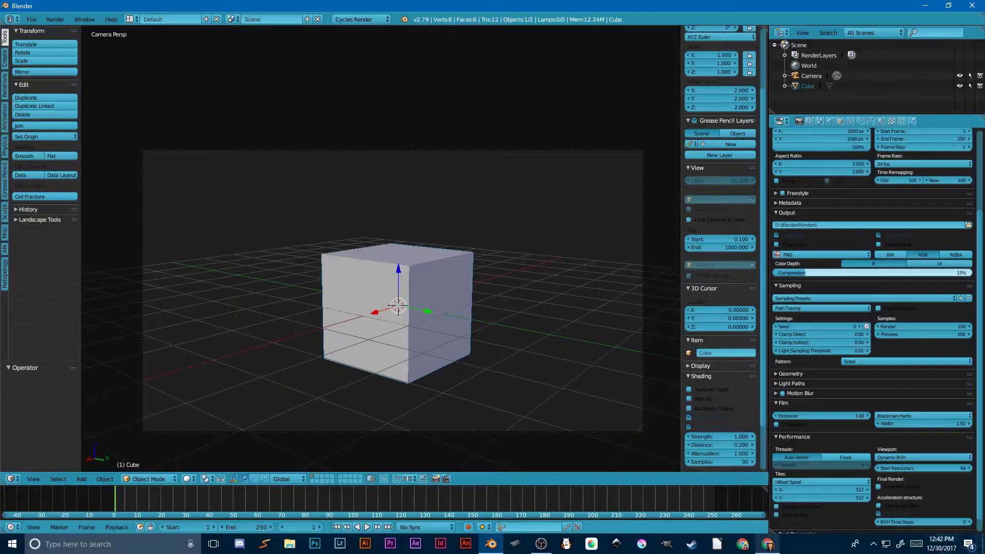
Switch to the terrain.party map in Chrome and explore the region from Finland across to Iceland and Greenland
{"action": "mouse_move", "coordinate": [767, 544]}
{"action": "left_click", "coordinate": [776, 500]}
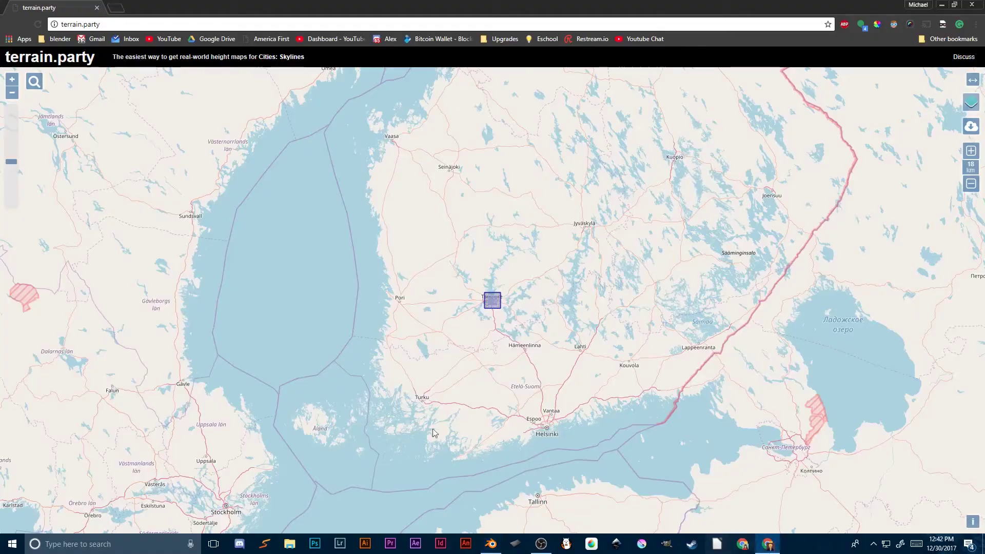
{"action": "left_click", "coordinate": [114, 28]}
{"action": "left_click", "coordinate": [306, 195]}
{"action": "left_click_drag", "start_coordinate": [487, 303], "coordinate": [90, 263]}
{"action": "scroll", "coordinate": [123, 276], "scroll_direction": "down", "scroll_amount": 3}
{"action": "left_click_drag", "start_coordinate": [149, 280], "coordinate": [621, 290]}
{"action": "scroll", "coordinate": [401, 285], "scroll_direction": "up", "scroll_amount": 2}
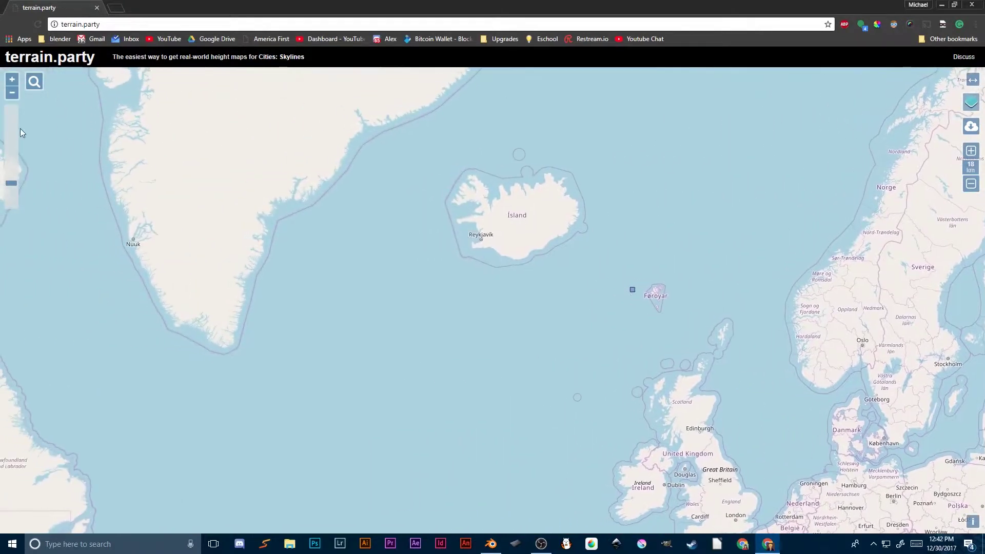
Search the map for the location "grand canyon"
{"action": "left_click", "coordinate": [33, 81]}
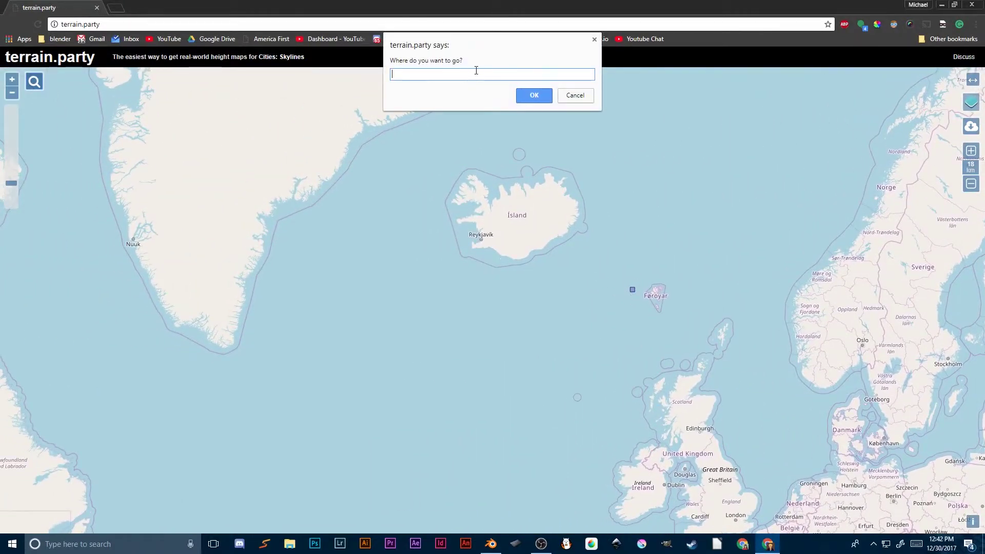
{"action": "type", "text": "grand canyon"}
{"action": "key", "text": "Return"}
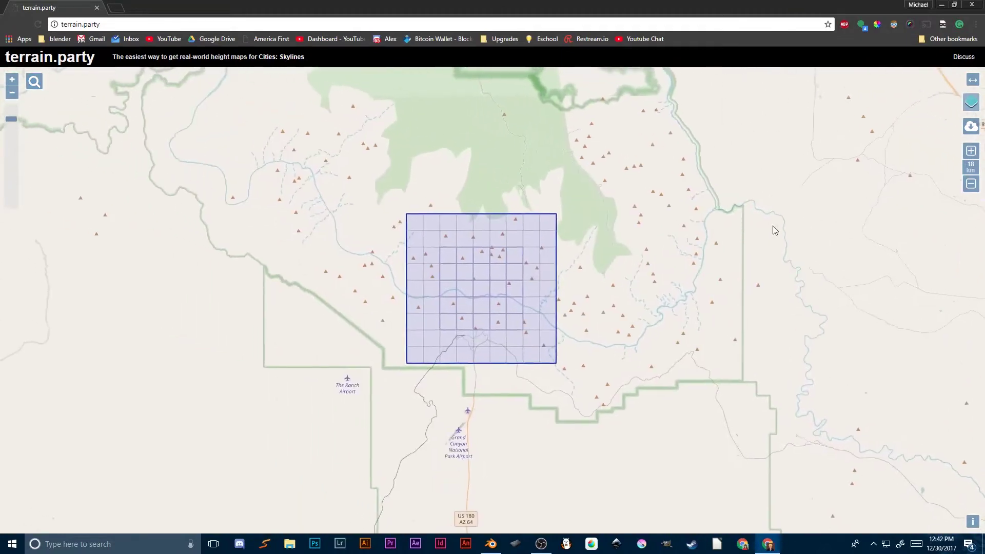
Switch the map view to USGS shaded relief and request the selected area's height map export under the name "grand canyon"
{"action": "mouse_move", "coordinate": [970, 104]}
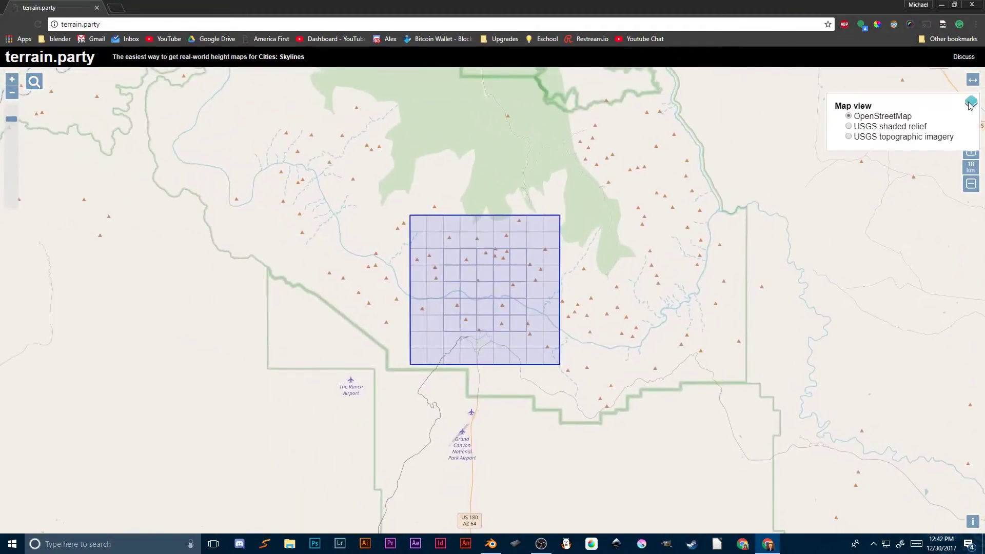
{"action": "left_click", "coordinate": [877, 126]}
{"action": "scroll", "coordinate": [469, 279], "scroll_direction": "up", "scroll_amount": 1}
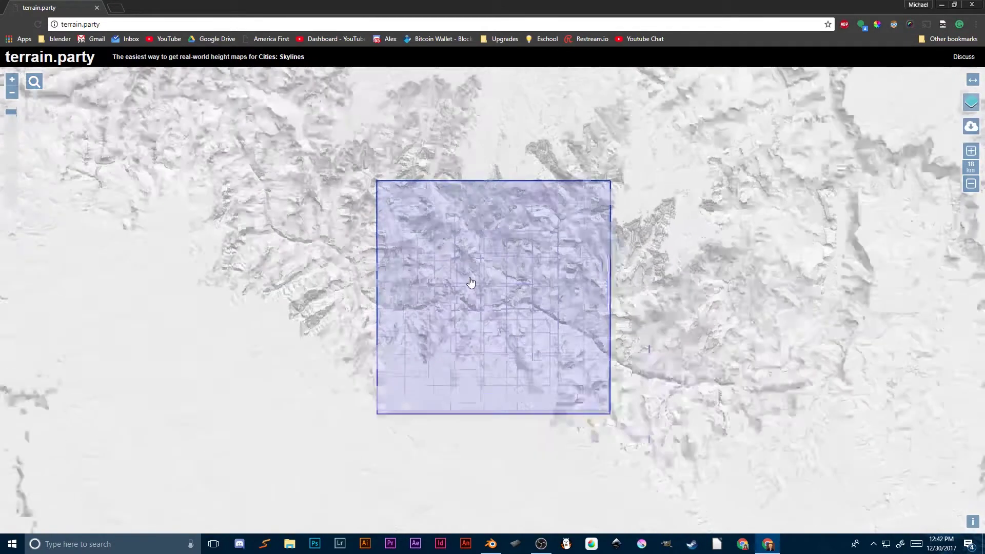
{"action": "left_click_drag", "start_coordinate": [755, 305], "coordinate": [690, 297]}
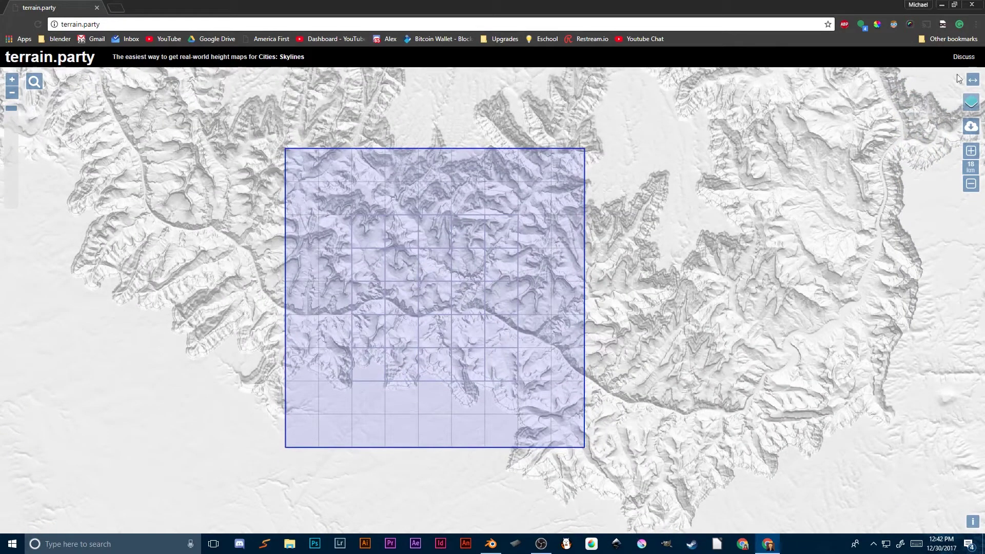
{"action": "left_click", "coordinate": [969, 126]}
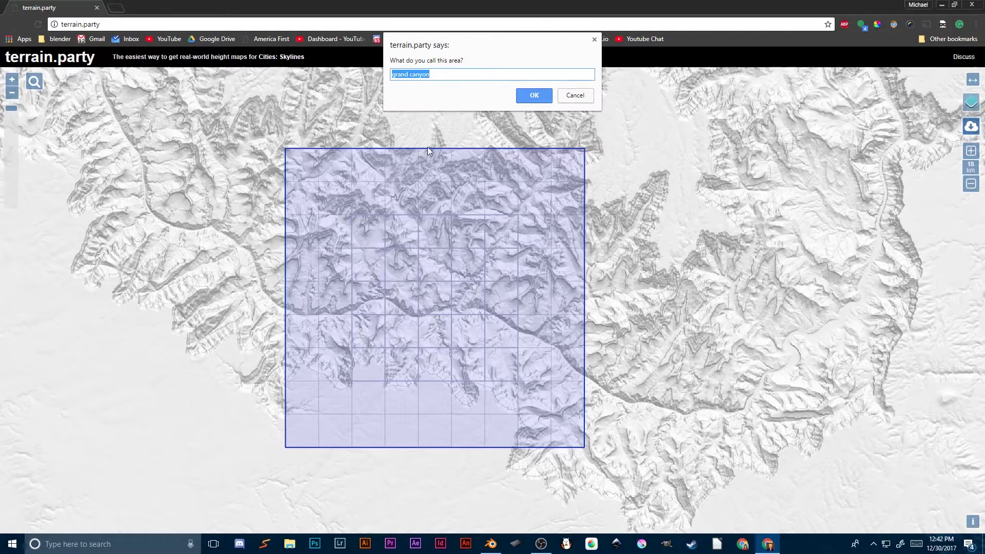
{"action": "left_click", "coordinate": [530, 96]}
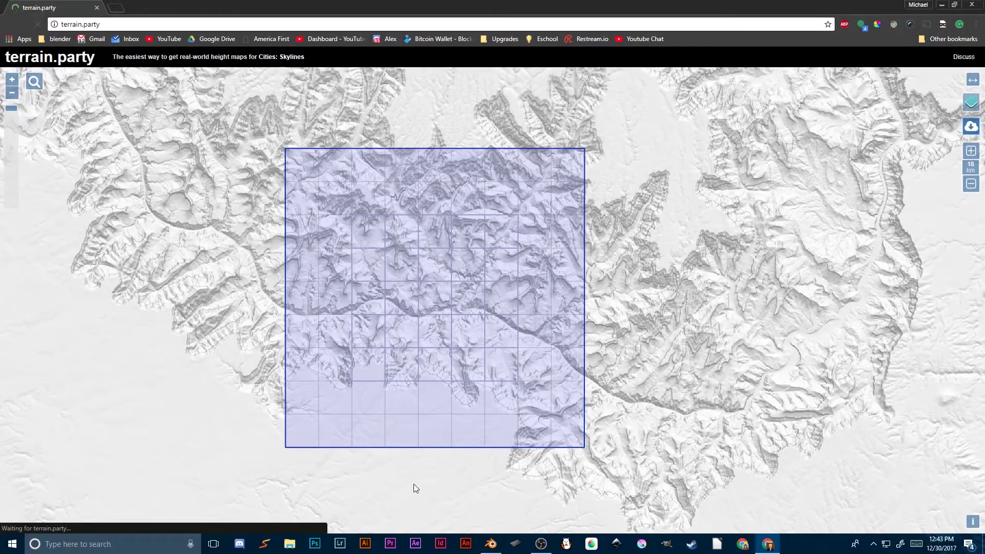
Switch to Blender, delete the default cube and add a Landscape mesh
{"action": "left_click", "coordinate": [490, 542]}
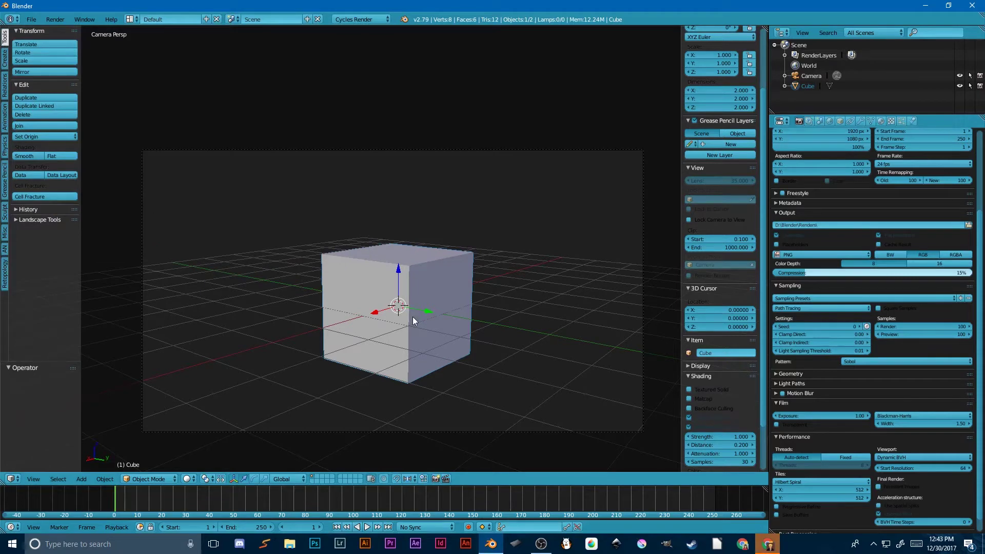
{"action": "key", "text": "x"}
{"action": "left_click", "coordinate": [413, 316]}
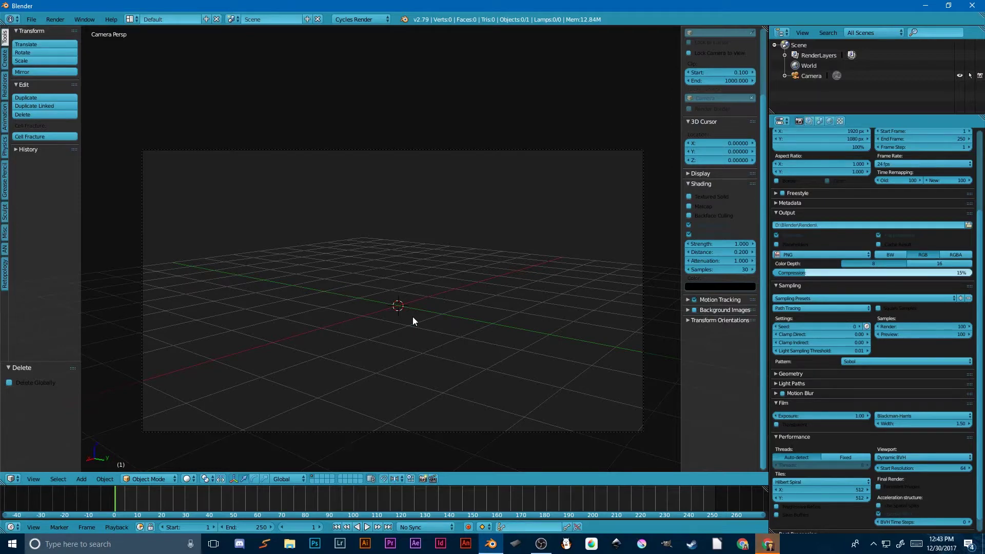
{"action": "key", "text": "shift+a"}
{"action": "mouse_move", "coordinate": [412, 316]}
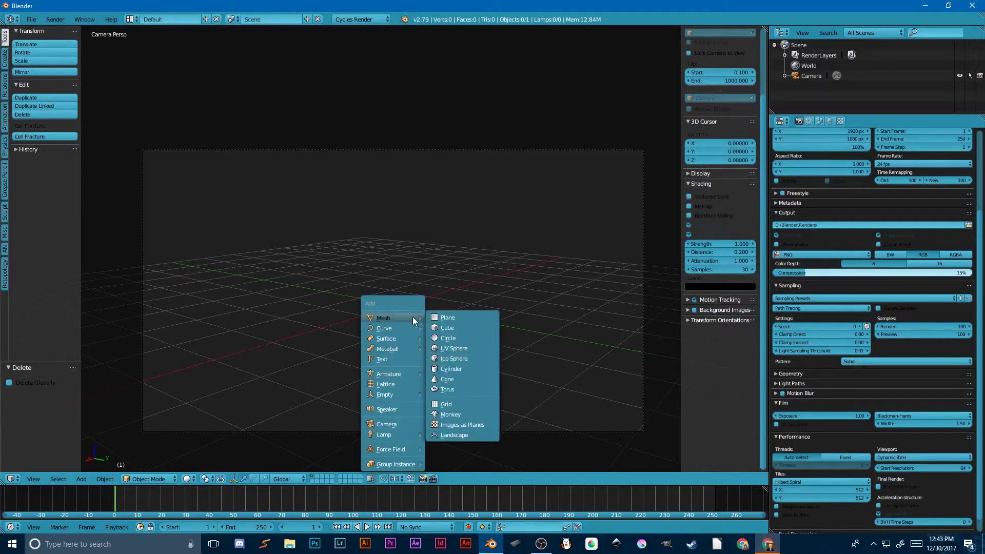
{"action": "left_click", "coordinate": [451, 435]}
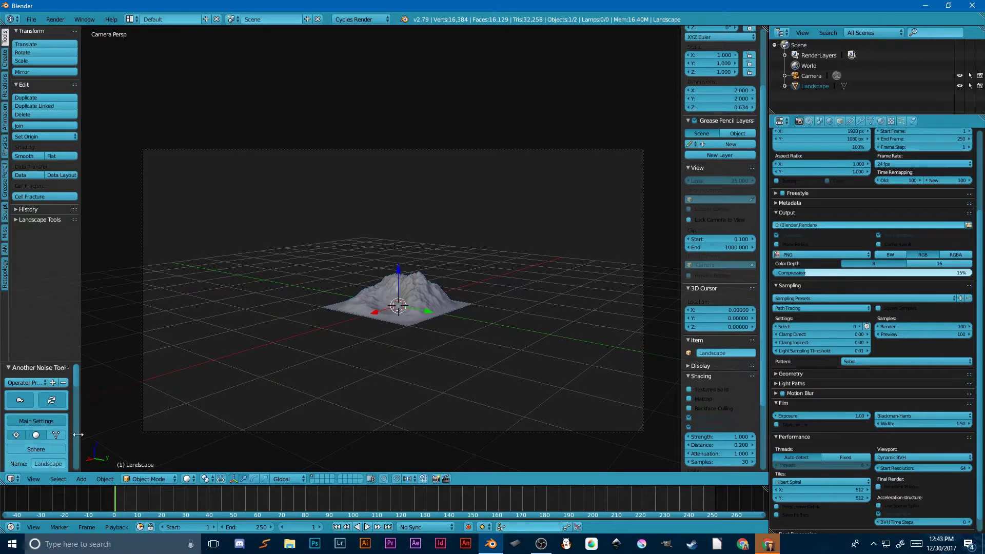
Enlarge the landscape's operator settings, try presets such as Lakes 2, and apply the Mountain 2 preset
{"action": "scroll", "coordinate": [75, 413], "scroll_direction": "down", "scroll_amount": 3}
{"action": "left_click_drag", "start_coordinate": [79, 414], "coordinate": [149, 418]}
{"action": "left_click_drag", "start_coordinate": [93, 359], "coordinate": [104, 279]}
{"action": "scroll", "coordinate": [124, 383], "scroll_direction": "up", "scroll_amount": 3}
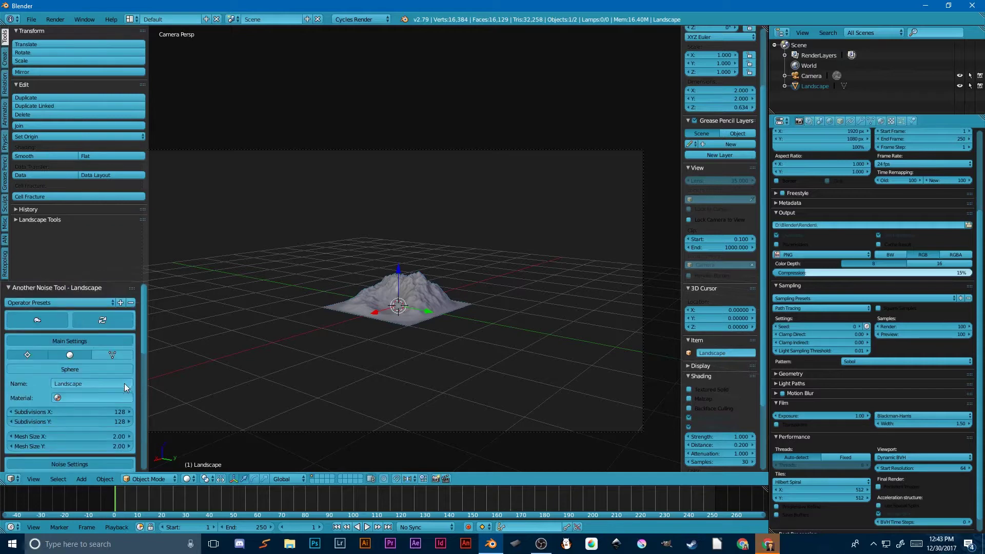
{"action": "left_click", "coordinate": [57, 301]}
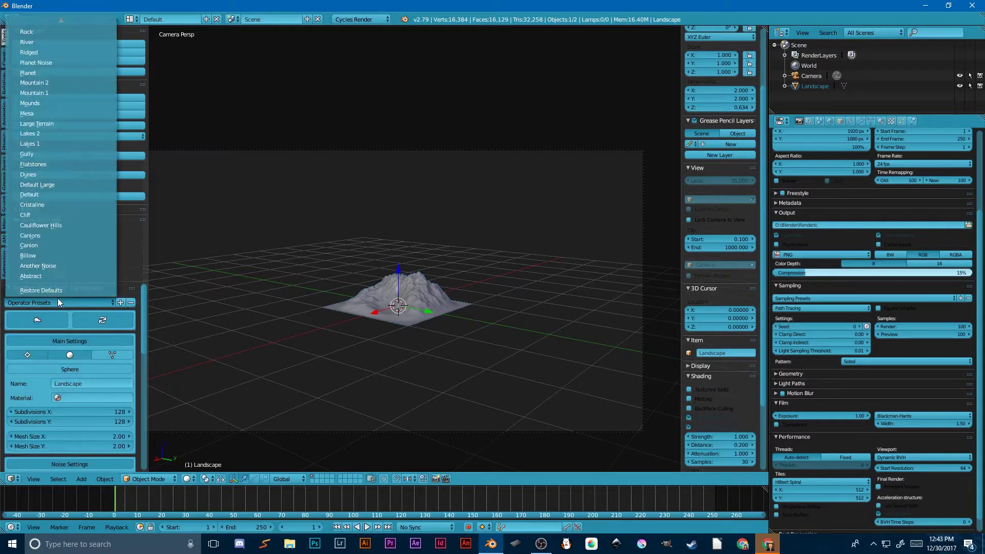
{"action": "left_click", "coordinate": [53, 132]}
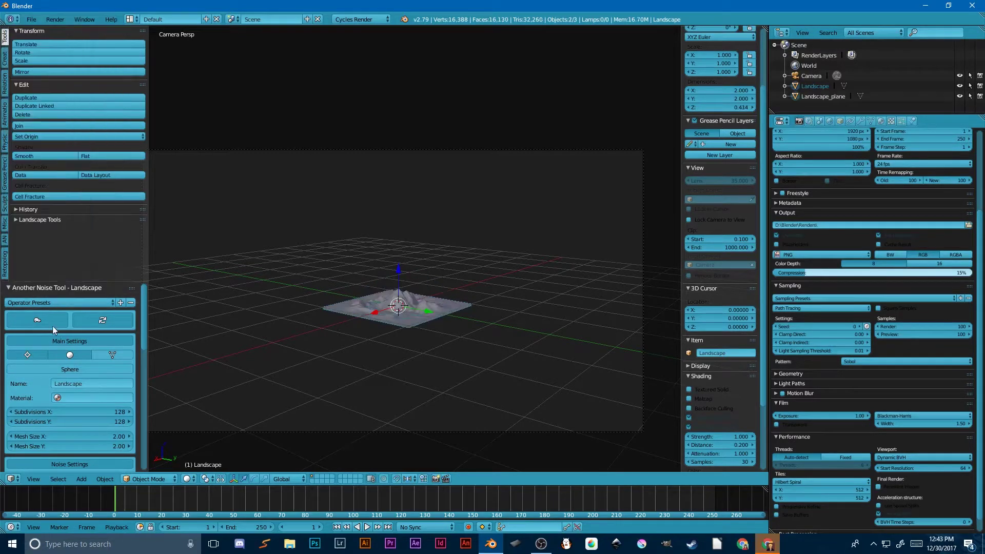
{"action": "left_click", "coordinate": [33, 303]}
{"action": "left_click", "coordinate": [47, 96]}
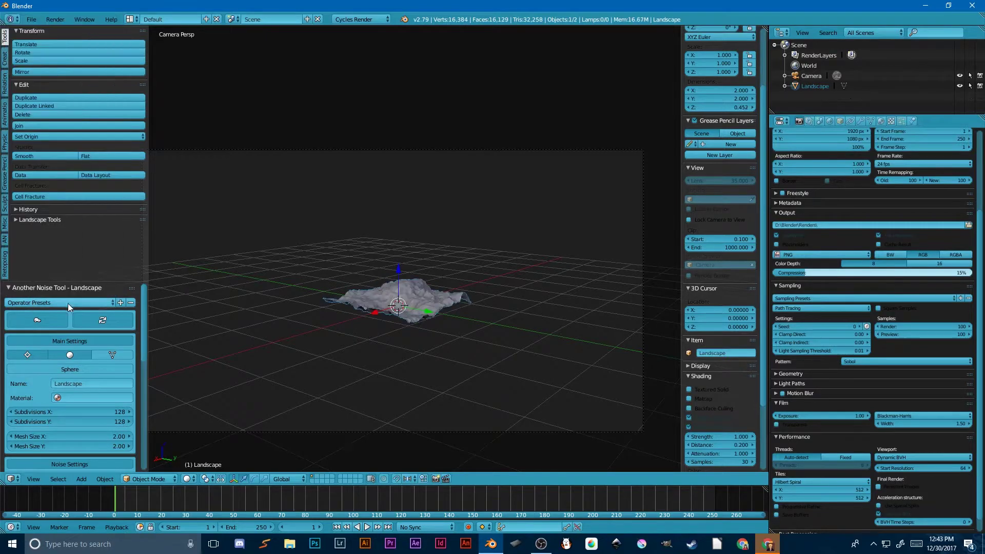
{"action": "left_click", "coordinate": [55, 303]}
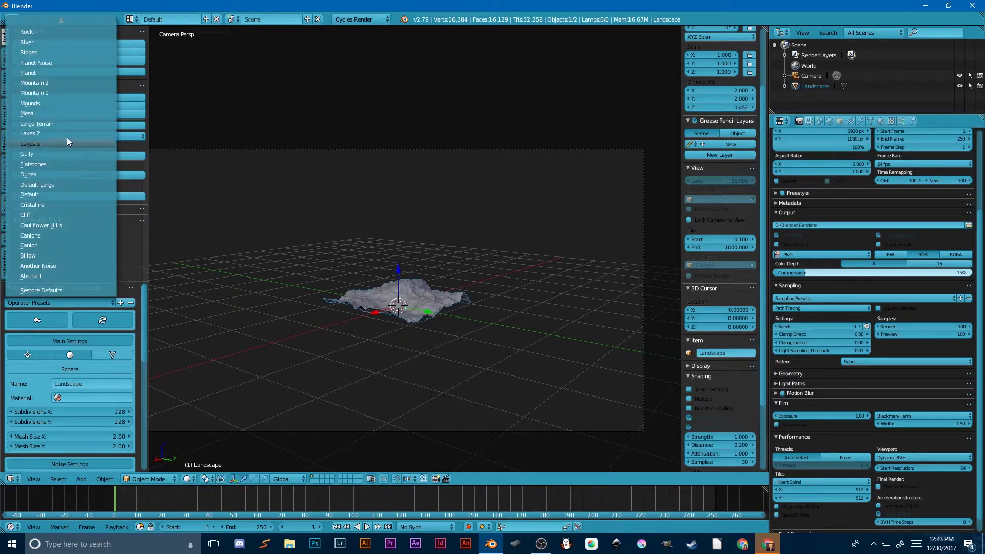
{"action": "left_click", "coordinate": [41, 83]}
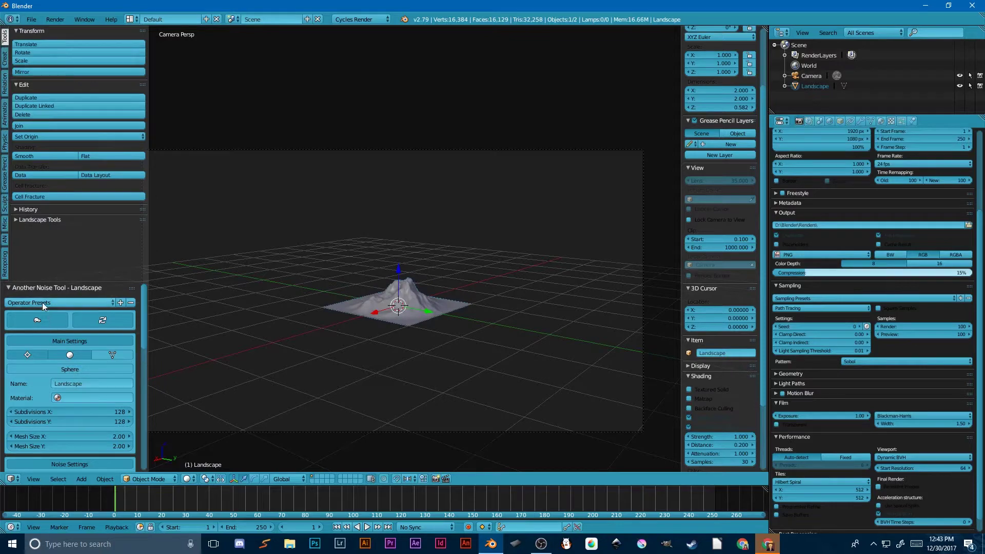
Scale the mountain landscape up uniformly by about 3.94 and shrink the tool and operator areas beside the viewport
{"action": "middle_click_drag", "start_coordinate": [405, 302], "coordinate": [483, 318]}
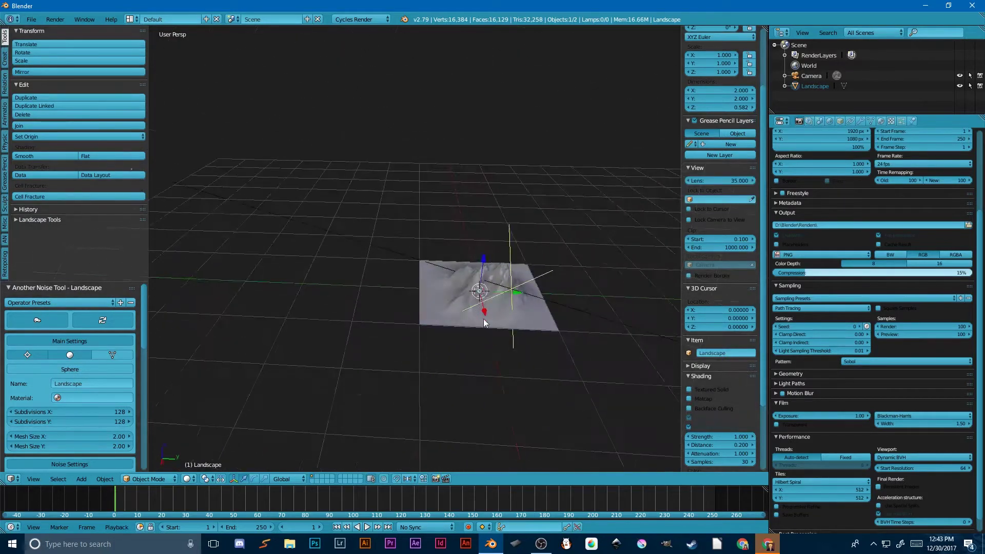
{"action": "scroll", "coordinate": [483, 318], "scroll_direction": "down", "scroll_amount": 3}
{"action": "key", "text": "s"}
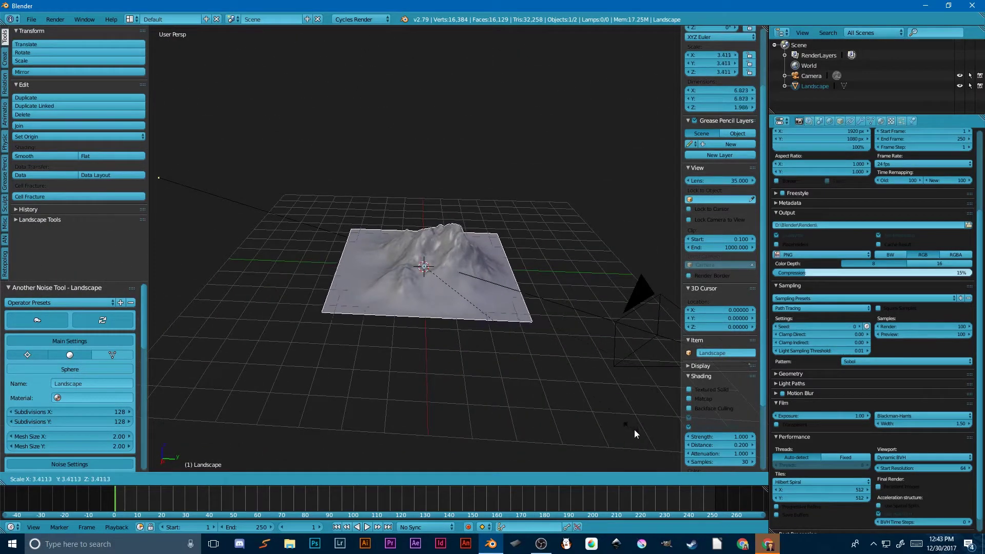
{"action": "left_click", "coordinate": [601, 457]}
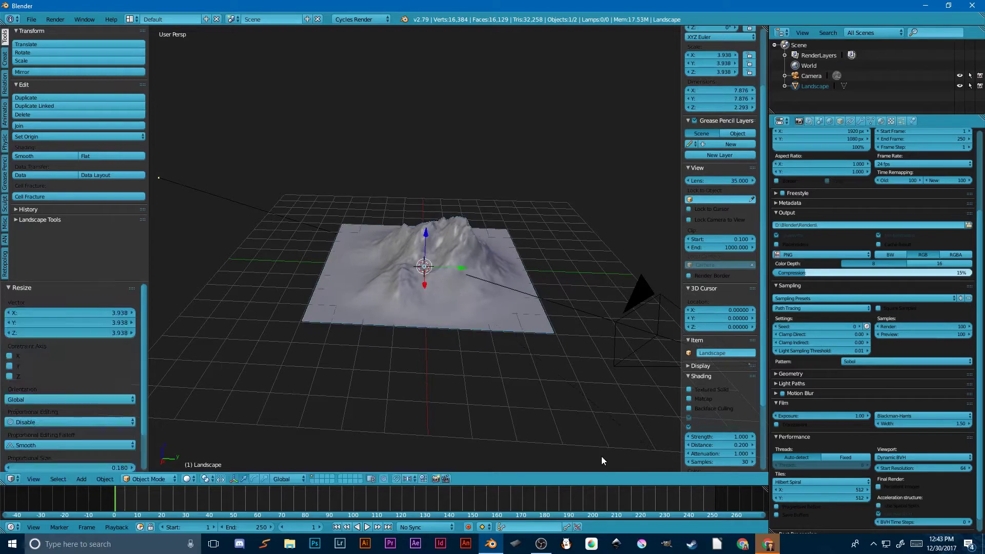
{"action": "left_click_drag", "start_coordinate": [148, 296], "coordinate": [70, 370]}
{"action": "scroll", "coordinate": [516, 368], "scroll_direction": "up", "scroll_amount": 5}
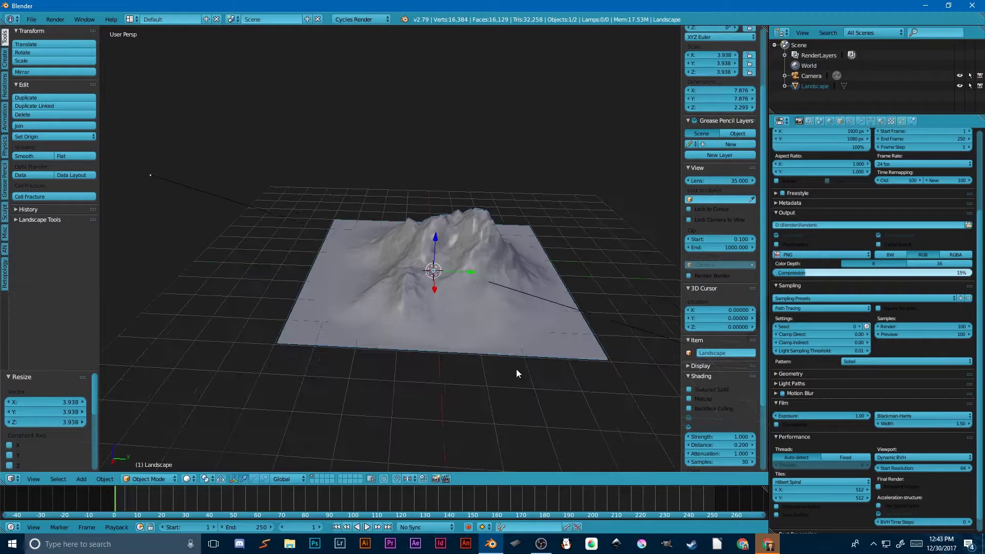
{"action": "middle_click_drag", "start_coordinate": [516, 368], "coordinate": [405, 323], "text": "shift"}
{"action": "scroll", "coordinate": [328, 354], "scroll_direction": "down", "scroll_amount": 4}
Switch to Chrome, save the height map archive as "grand canyon terrain" in the Topographical folder, and open it
{"action": "left_click", "coordinate": [749, 544]}
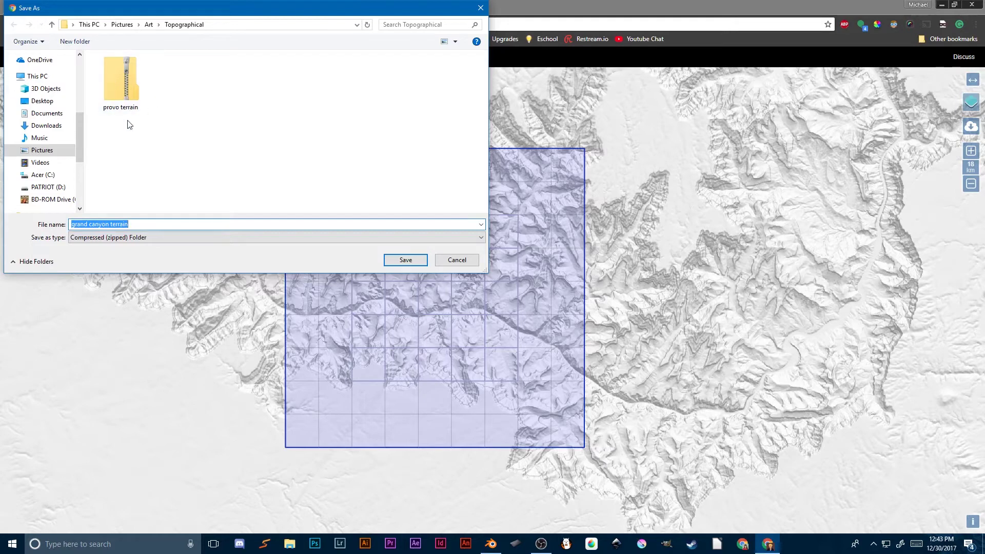
{"action": "left_click", "coordinate": [404, 260]}
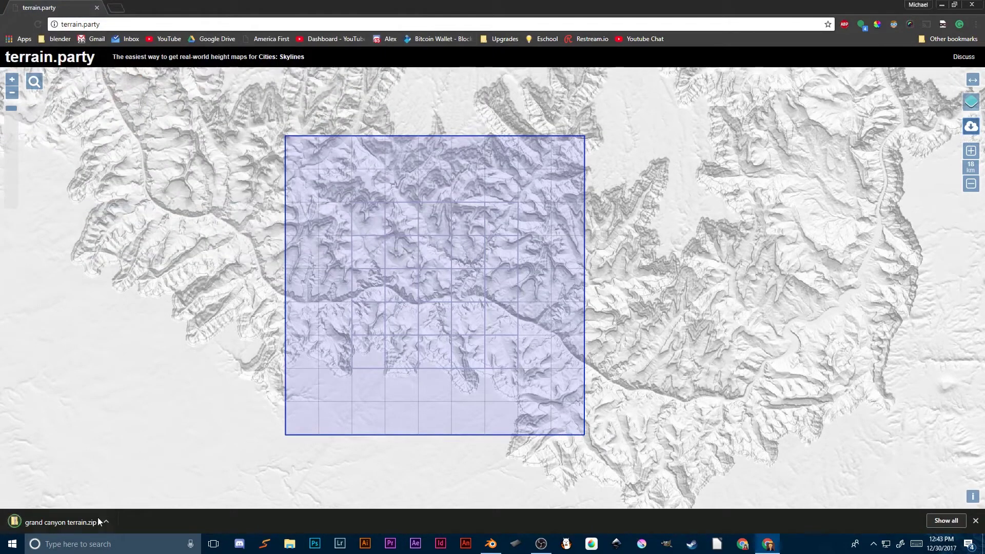
{"action": "left_click", "coordinate": [75, 522]}
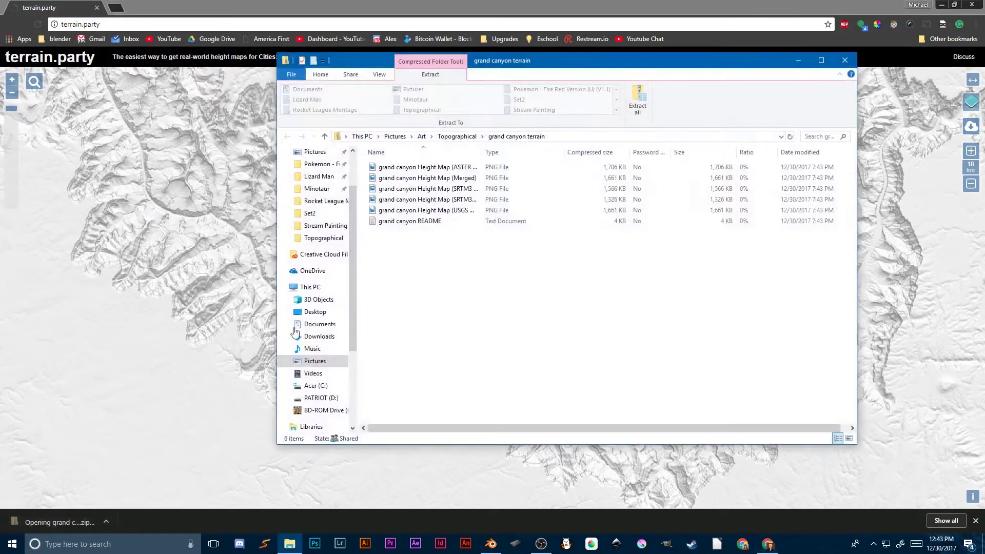
Extract "grand canyon Height Map (Merged)" from the archive into the Topographical folder and open that folder
{"action": "left_click", "coordinate": [420, 178]}
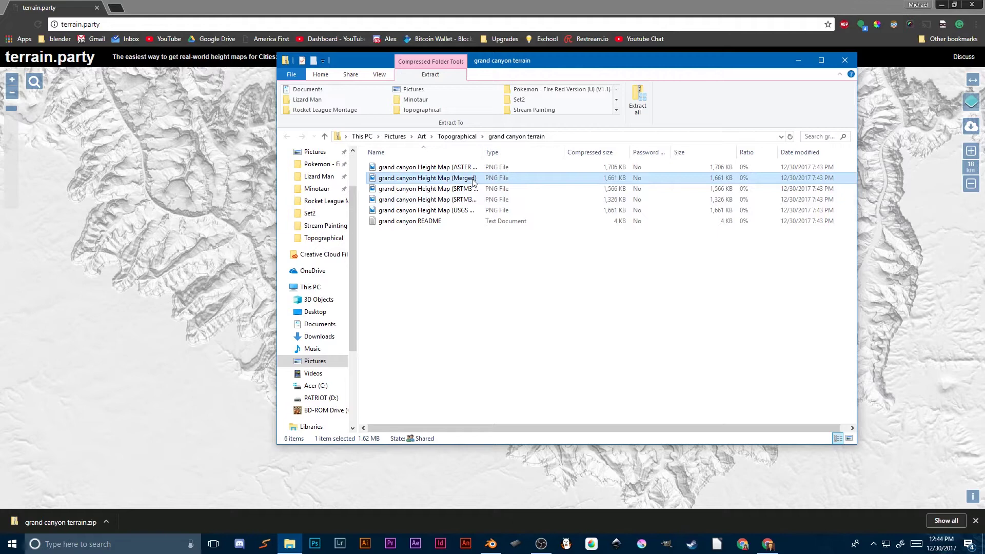
{"action": "left_click_drag", "start_coordinate": [470, 179], "coordinate": [451, 135]}
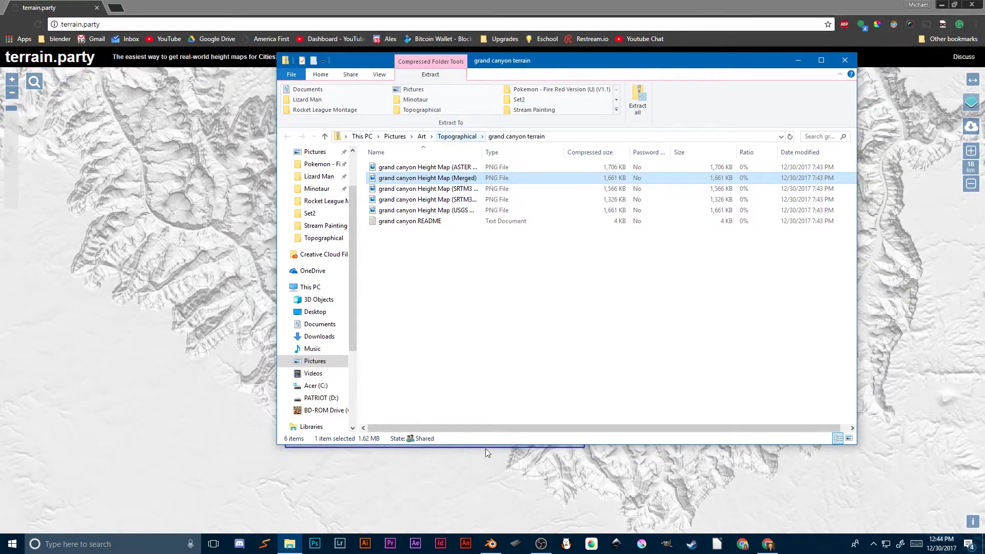
{"action": "left_click", "coordinate": [456, 137]}
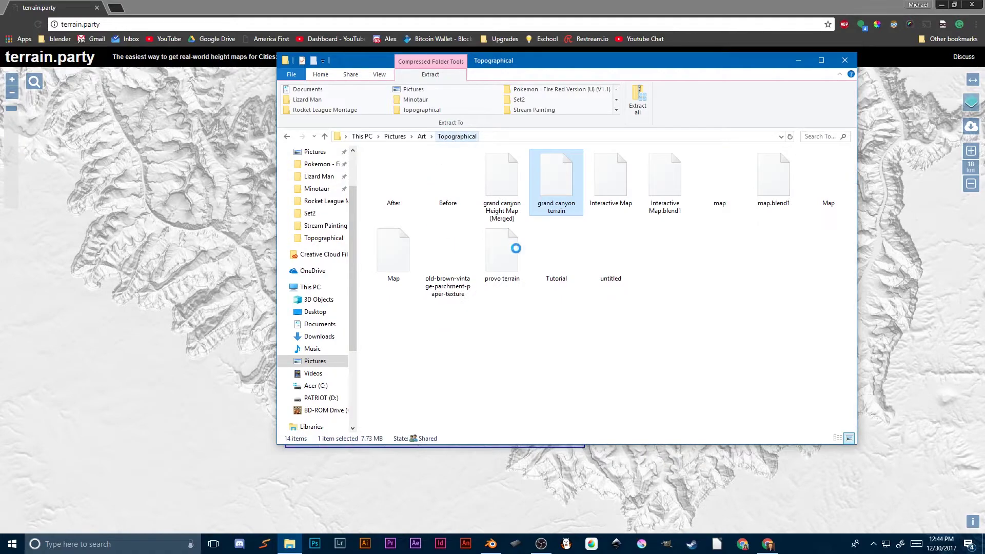
Open the "grand canyon Height Map (Merged)" image to examine its terrain shading, and close the viewer
{"action": "left_click", "coordinate": [512, 164]}
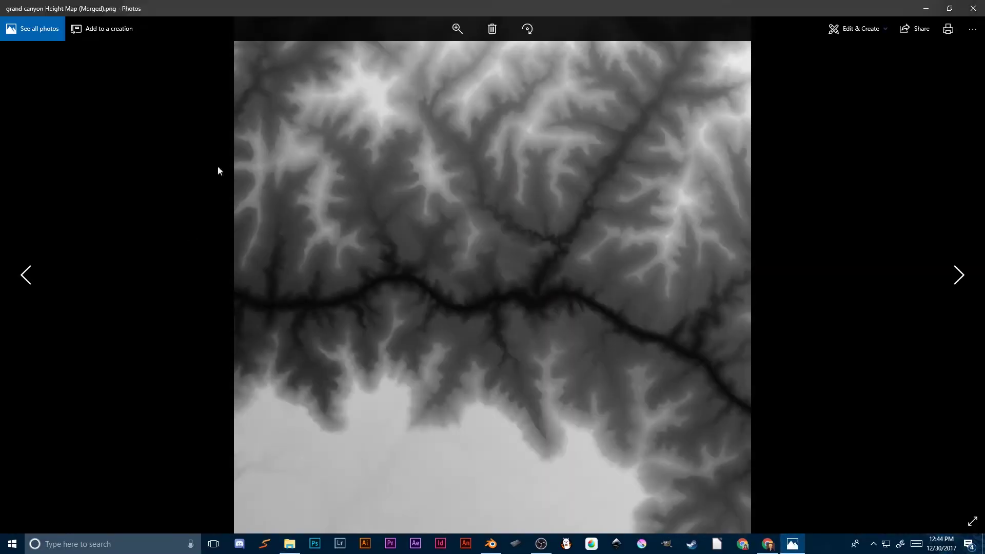
{"action": "left_click", "coordinate": [972, 9]}
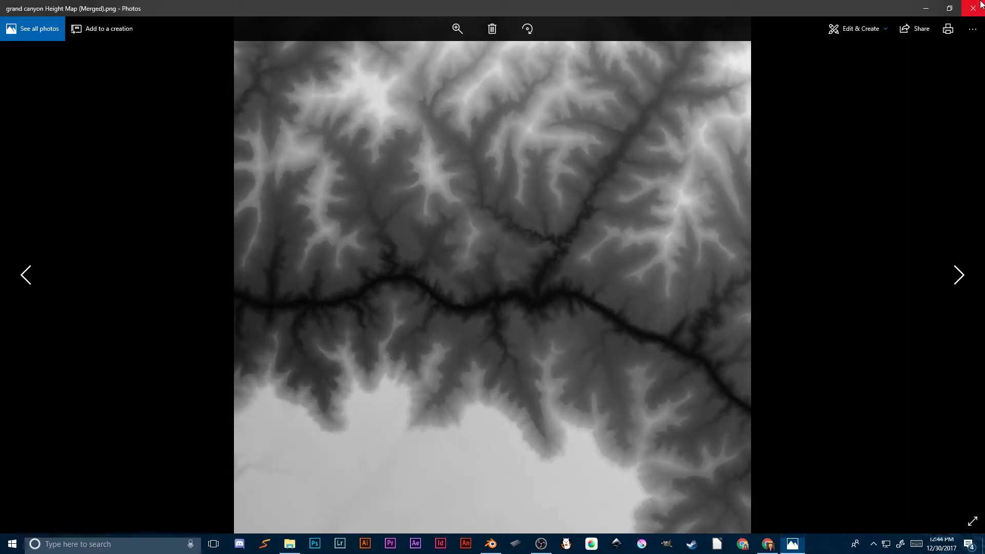
Switch to Blender and move the mountain landscape about 13.98 units along the global Y axis, clear of the grid centre
{"action": "left_click", "coordinate": [491, 543]}
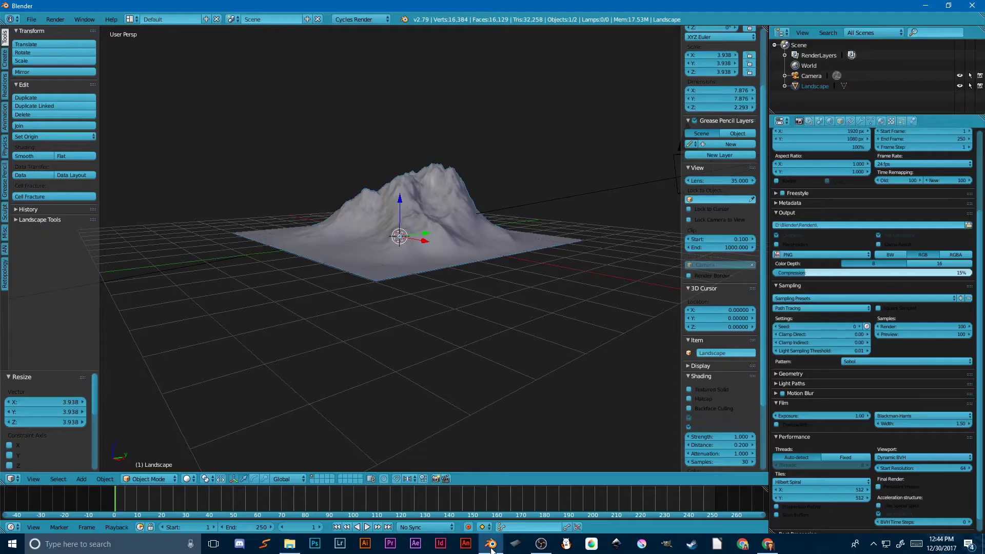
{"action": "scroll", "coordinate": [391, 265], "scroll_direction": "down", "scroll_amount": 2}
{"action": "middle_click_drag", "start_coordinate": [390, 265], "coordinate": [460, 270]}
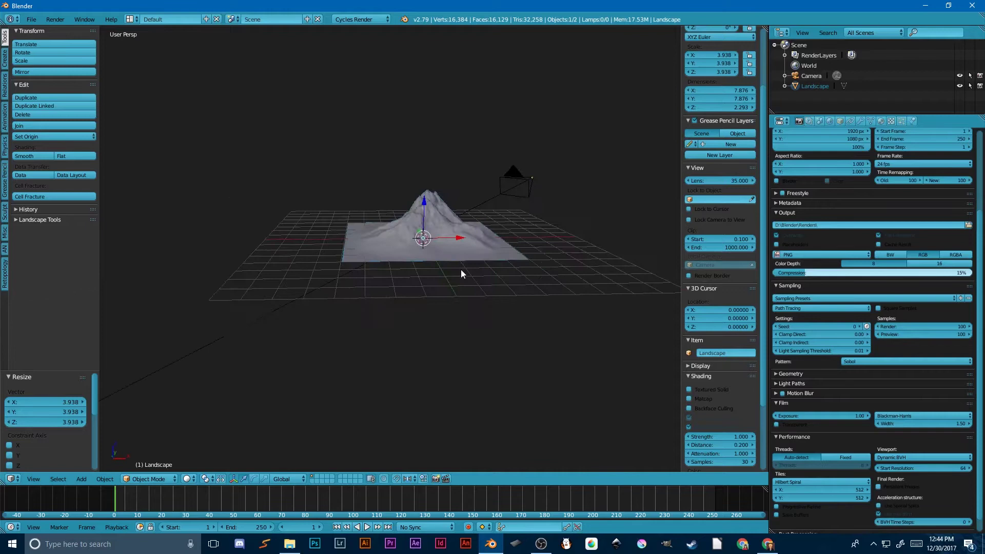
{"action": "scroll", "coordinate": [460, 269], "scroll_direction": "down", "scroll_amount": 2}
{"action": "key", "text": "g"}
{"action": "key", "text": "y"}
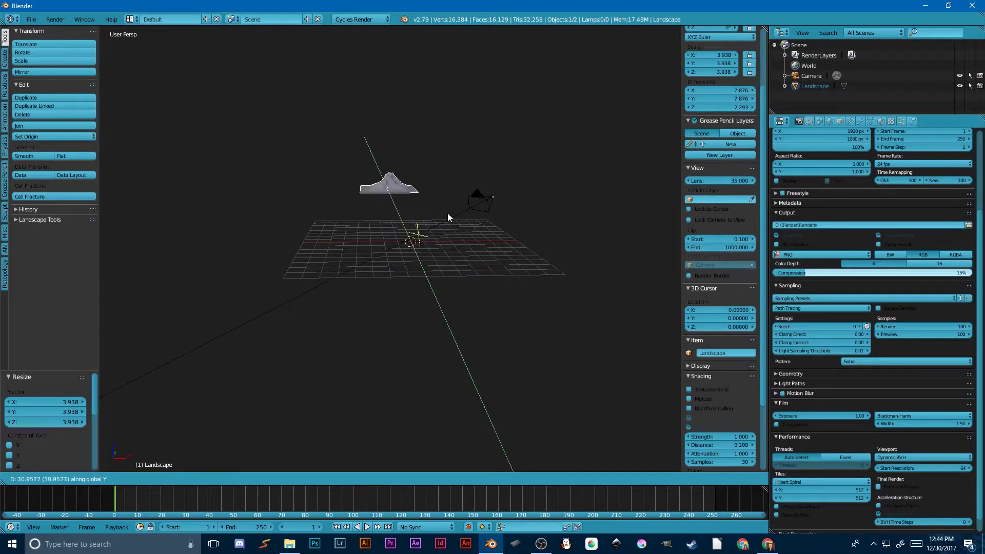
{"action": "left_click", "coordinate": [385, 274]}
Add a plane at the centre of the grid and scale it up uniformly by about 3.96
{"action": "middle_click_drag", "start_coordinate": [385, 276], "coordinate": [474, 318]}
{"action": "scroll", "coordinate": [474, 318], "scroll_direction": "up", "scroll_amount": 2}
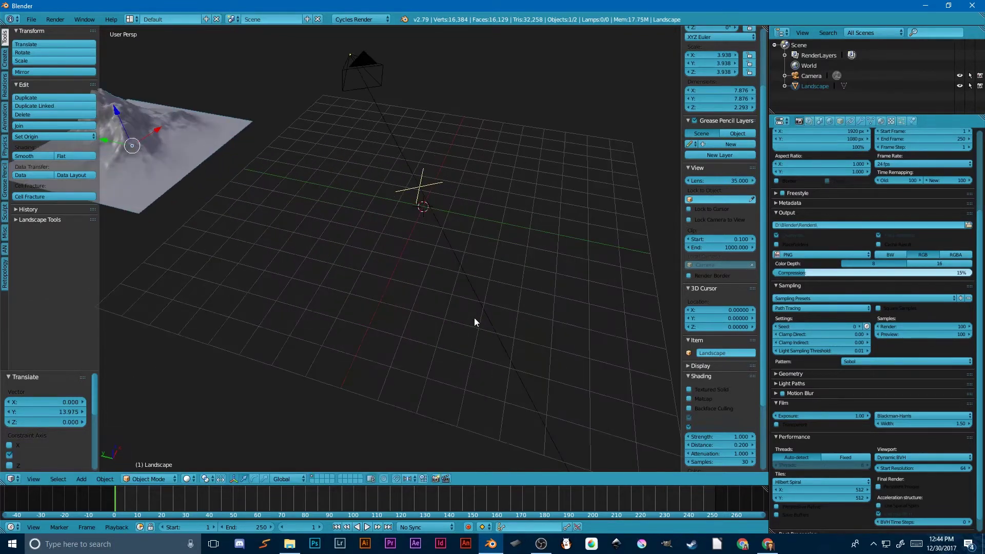
{"action": "key", "text": "shift+a"}
{"action": "left_click", "coordinate": [500, 317]}
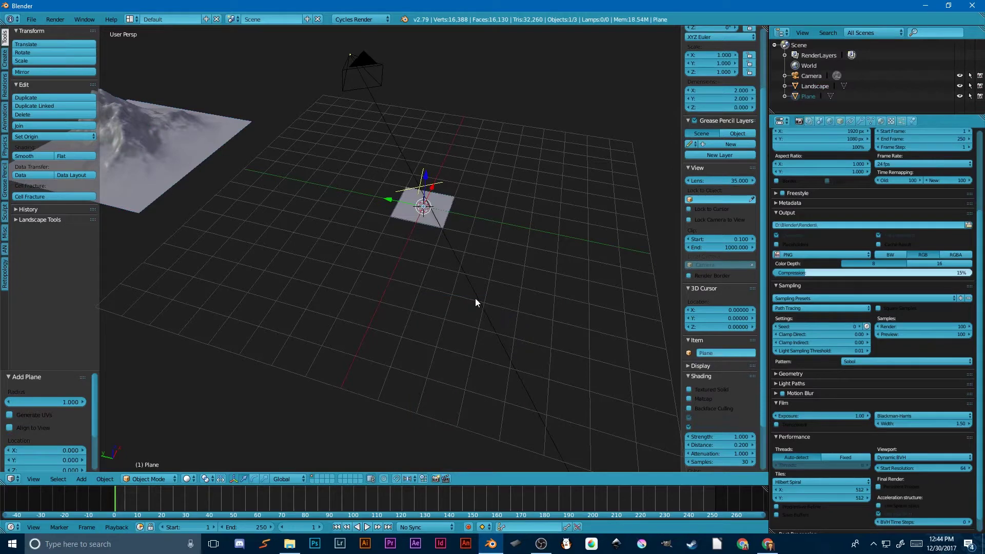
{"action": "key", "text": "s"}
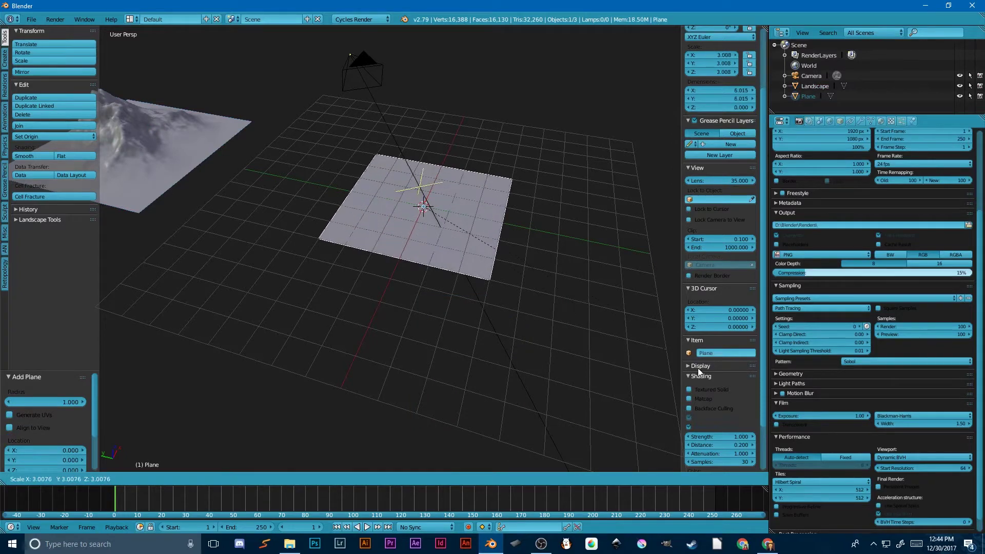
{"action": "left_click", "coordinate": [26, 399]}
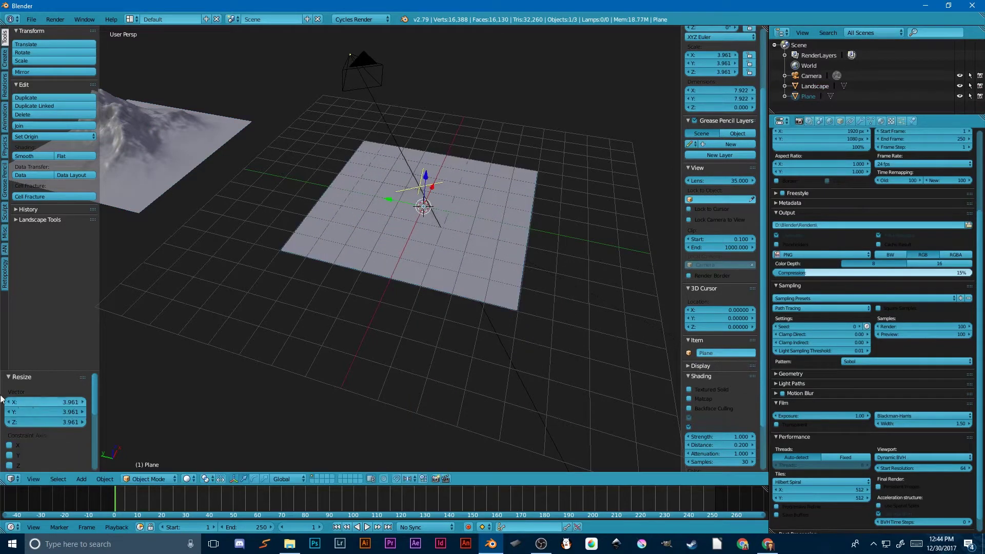
Add a Subdivision Surface modifier to the plane and set its subdivision type to Simple
{"action": "scroll", "coordinate": [624, 230], "scroll_direction": "up", "scroll_amount": 2}
{"action": "left_click", "coordinate": [861, 121]}
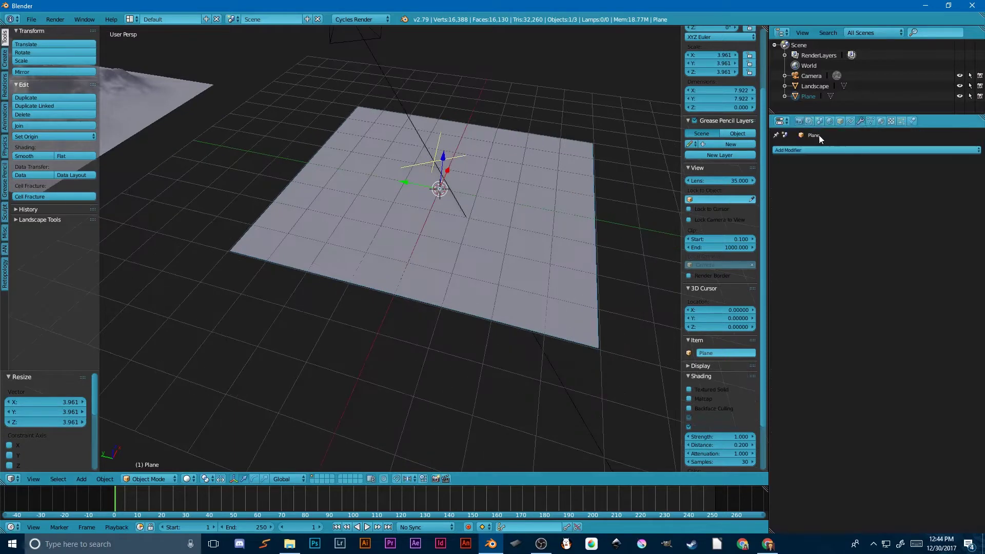
{"action": "left_click", "coordinate": [807, 150]}
{"action": "left_click", "coordinate": [841, 286]}
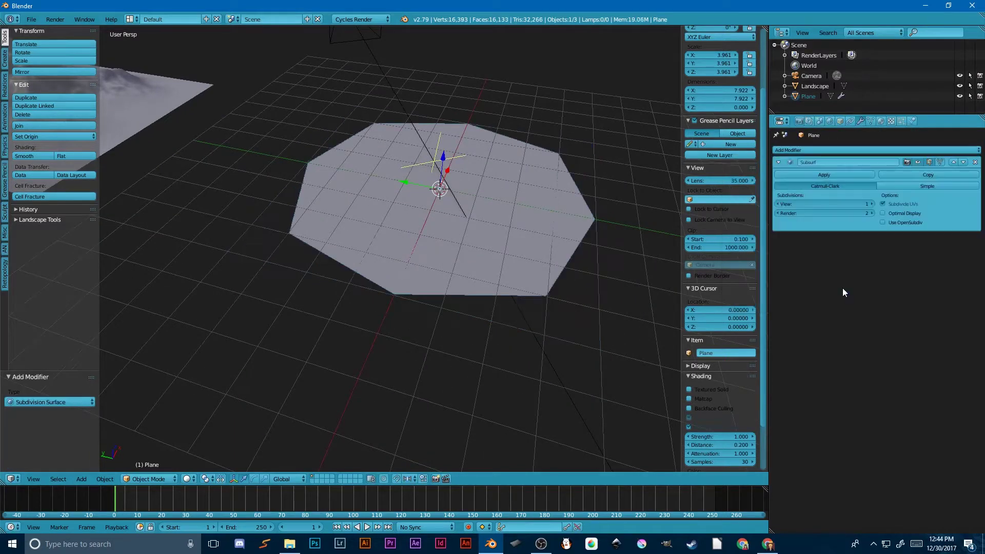
{"action": "left_click", "coordinate": [916, 186]}
Set both the view and render subdivisions of the plane's Subsurf modifier to 7
{"action": "left_click_drag", "start_coordinate": [841, 204], "coordinate": [872, 204]}
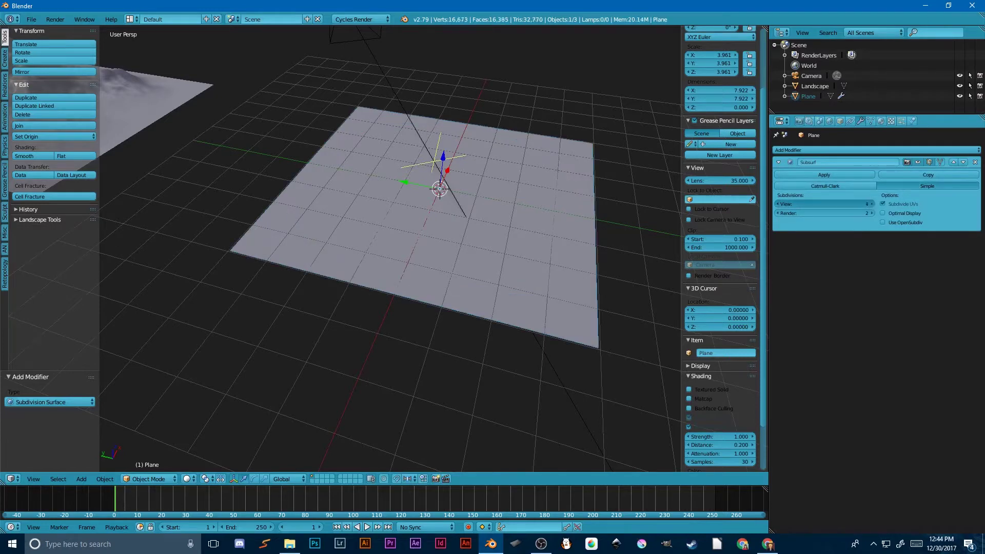
{"action": "left_click", "coordinate": [871, 213]}
{"action": "type", "text": "7"}
{"action": "key", "text": "Return"}
{"action": "left_click", "coordinate": [813, 215]}
{"action": "type", "text": "7"}
{"action": "key", "text": "Return"}
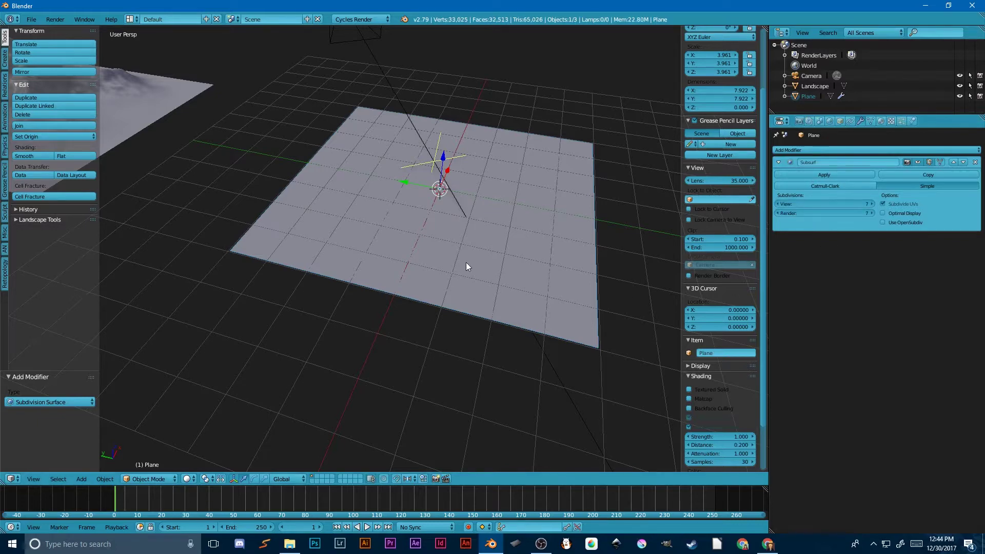
Switch the plane's subdivision type to Catmull-Clark for comparison and return it to Simple
{"action": "key", "text": "Tab"}
{"action": "key", "text": "Tab"}
{"action": "left_click", "coordinate": [853, 186]}
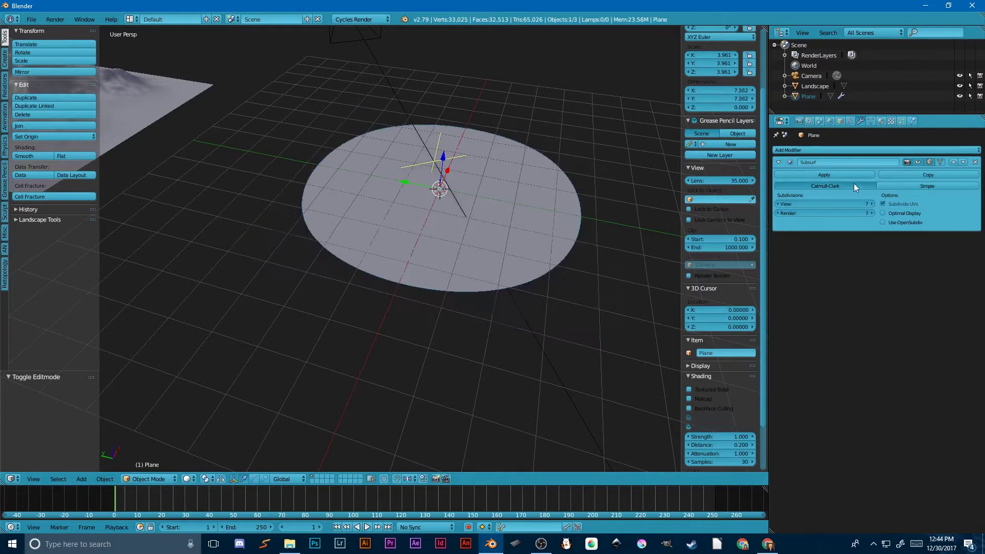
{"action": "left_click", "coordinate": [949, 185]}
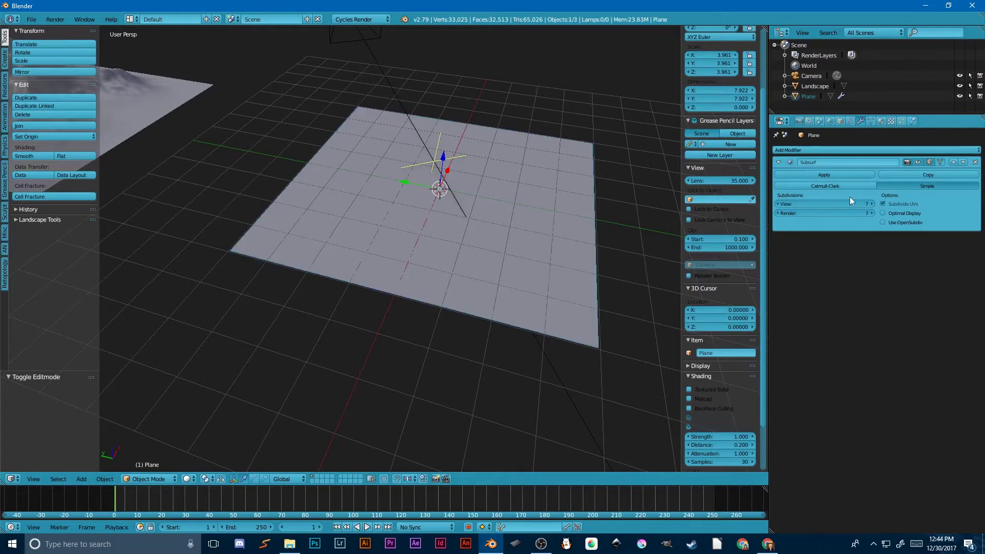
Add a Displace modifier to the plane, create a new texture for it, and open the texture's settings
{"action": "left_click", "coordinate": [803, 149]}
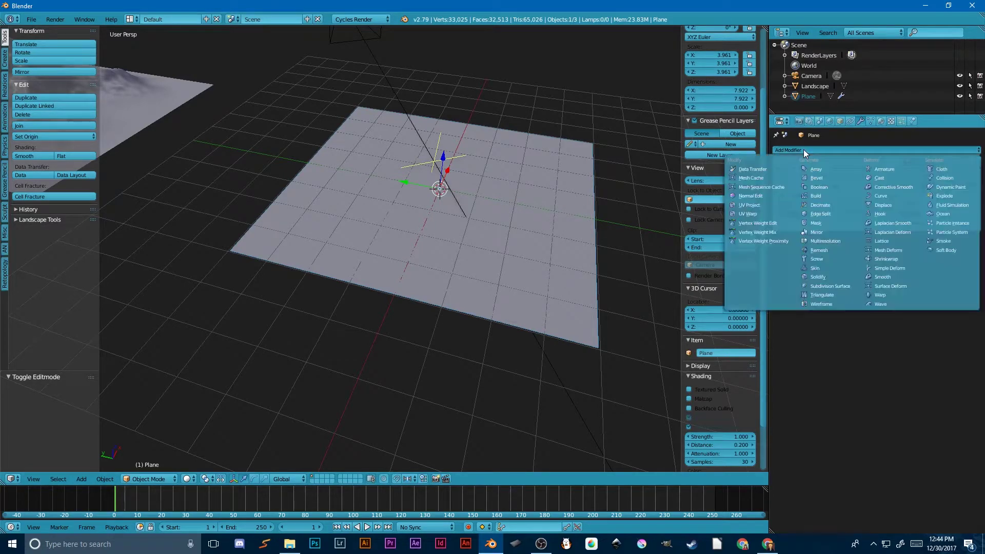
{"action": "left_click", "coordinate": [877, 204]}
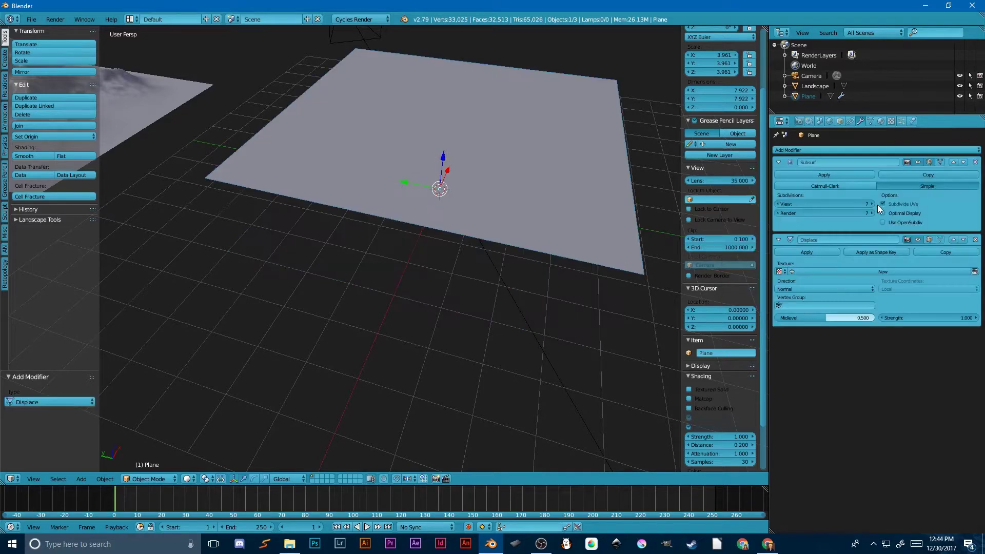
{"action": "left_click", "coordinate": [826, 272]}
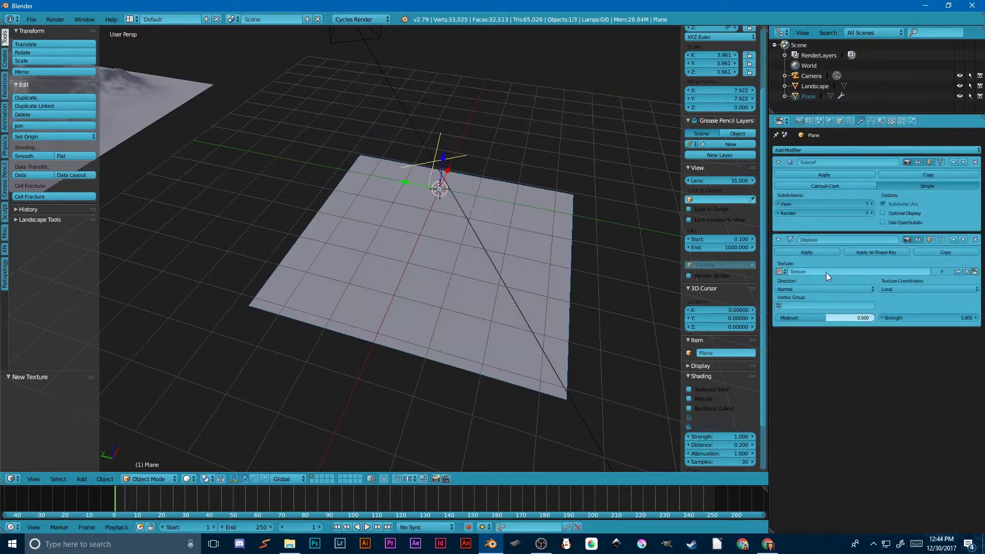
{"action": "left_click", "coordinate": [974, 271]}
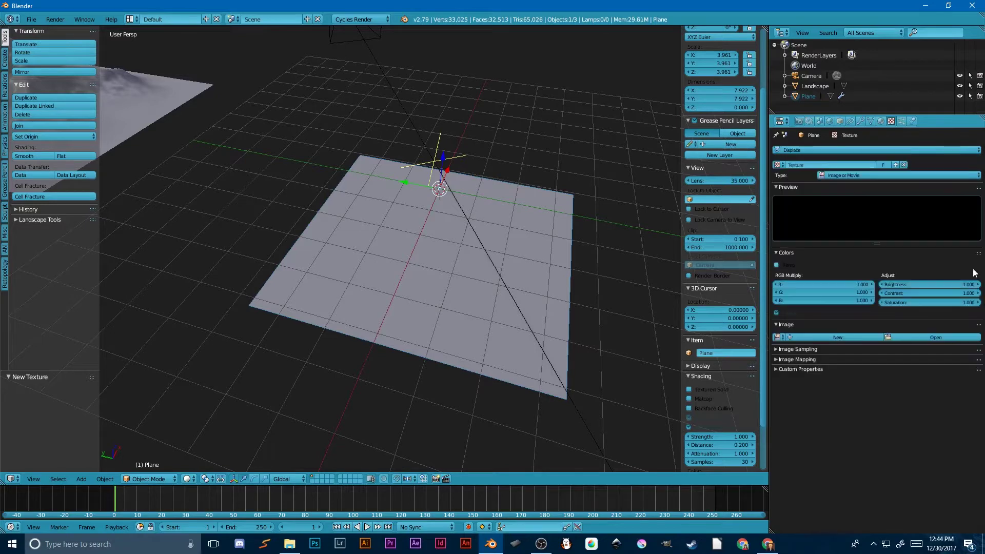
Load "grand canyon Height Map (Merged).png" from the Topographical folder as the displacement texture's image
{"action": "left_click", "coordinate": [914, 337]}
{"action": "left_click", "coordinate": [45, 218]}
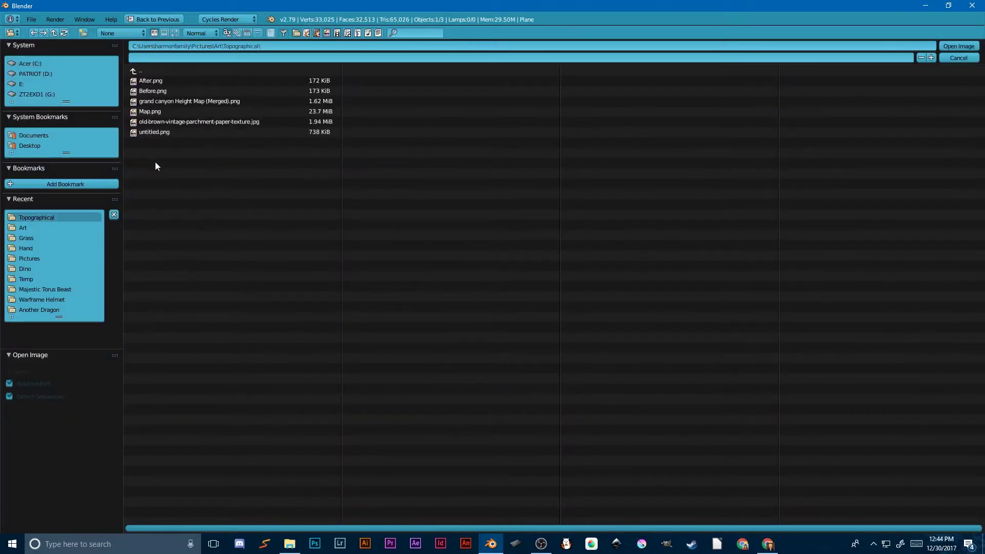
{"action": "left_click", "coordinate": [158, 102]}
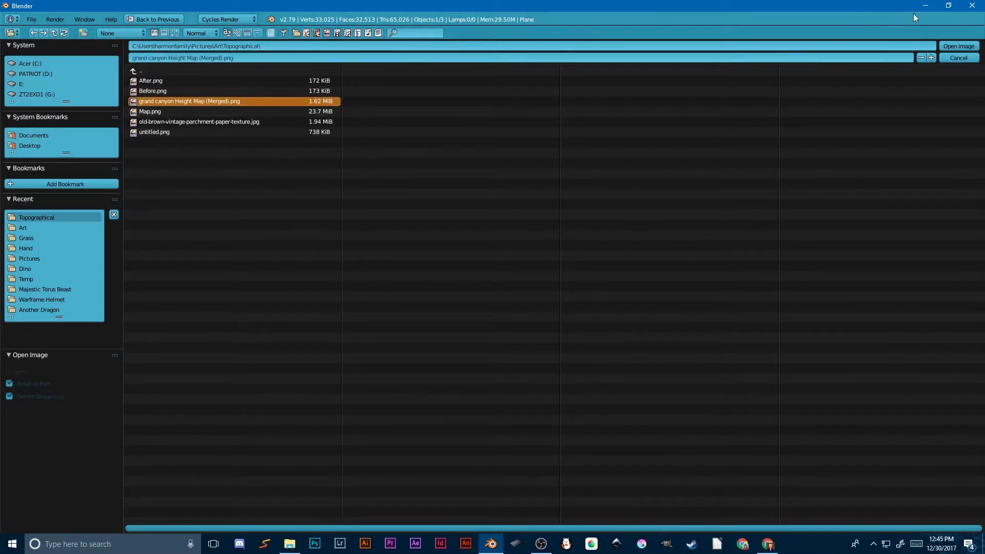
{"action": "left_click", "coordinate": [957, 45]}
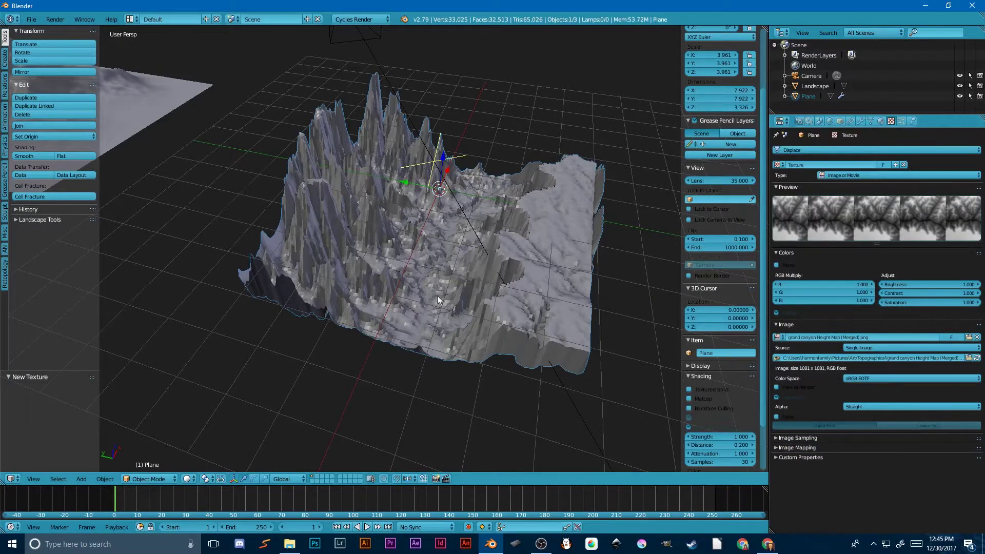
Set the height map image's color space to Non-Colour Data and inspect the displaced terrain
{"action": "middle_click_drag", "start_coordinate": [437, 295], "coordinate": [468, 249]}
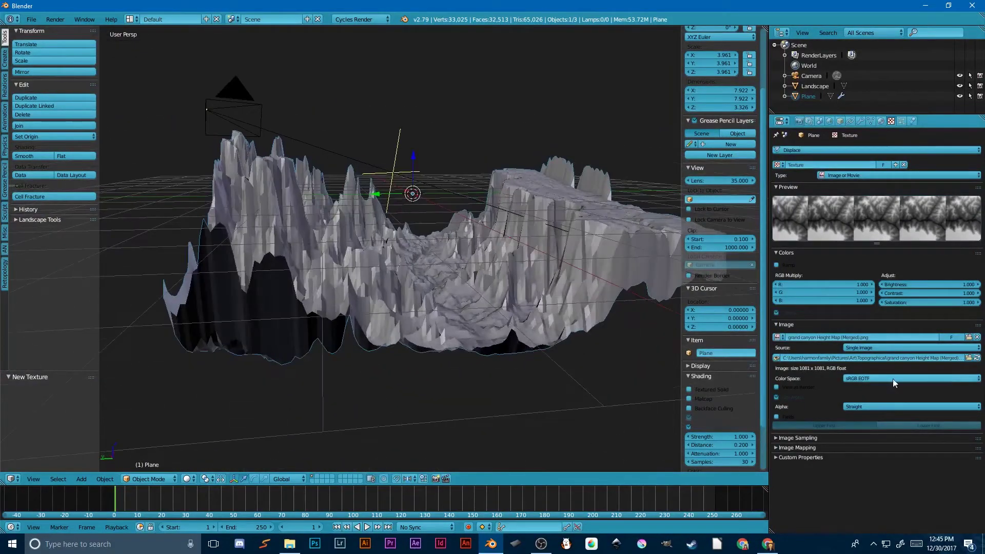
{"action": "left_click", "coordinate": [865, 378]}
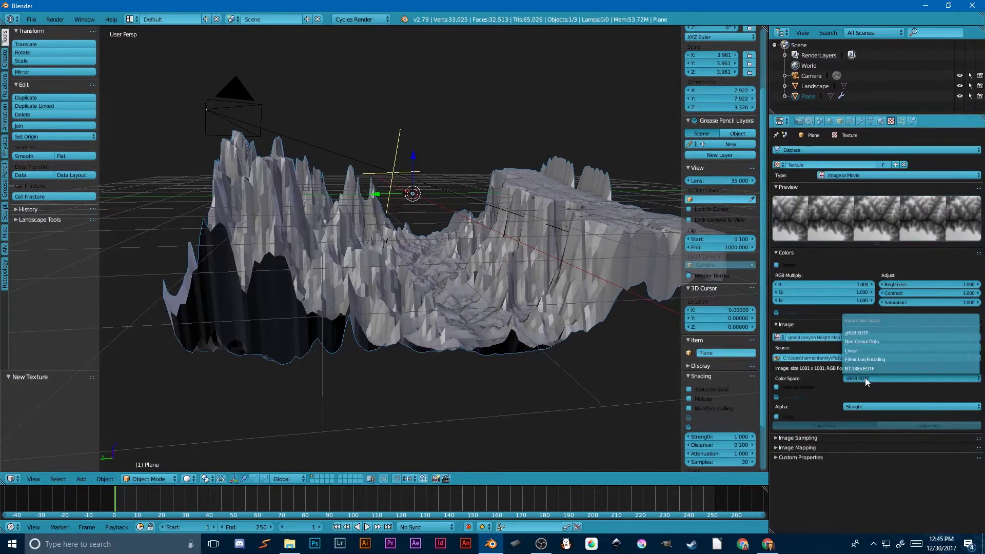
{"action": "left_click", "coordinate": [860, 341]}
{"action": "scroll", "coordinate": [530, 253], "scroll_direction": "up", "scroll_amount": 3}
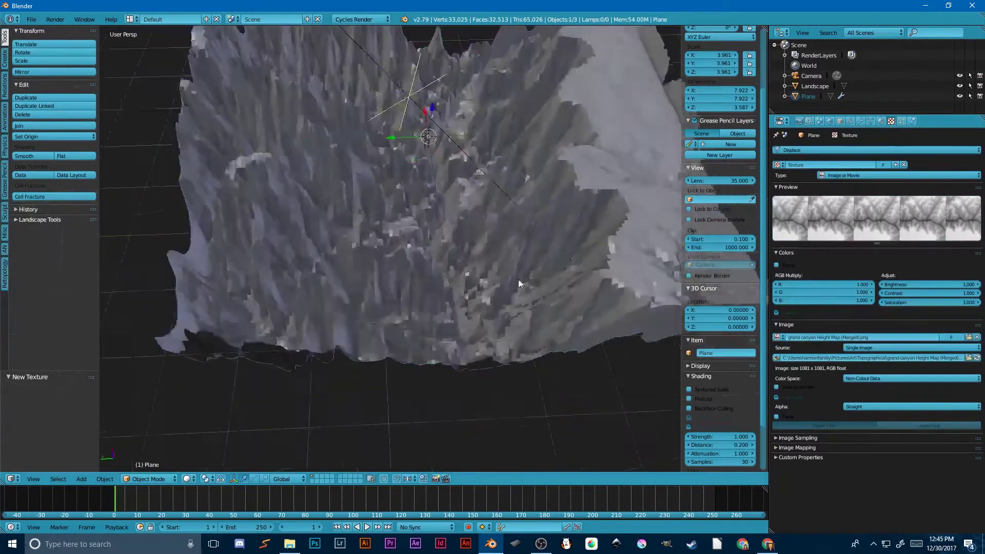
{"action": "scroll", "coordinate": [518, 278], "scroll_direction": "down", "scroll_amount": 4}
{"action": "middle_click_drag", "start_coordinate": [518, 279], "coordinate": [499, 286]}
Try the Linear color space on the height map image and return it to Non-Colour Data
{"action": "left_click", "coordinate": [874, 378]}
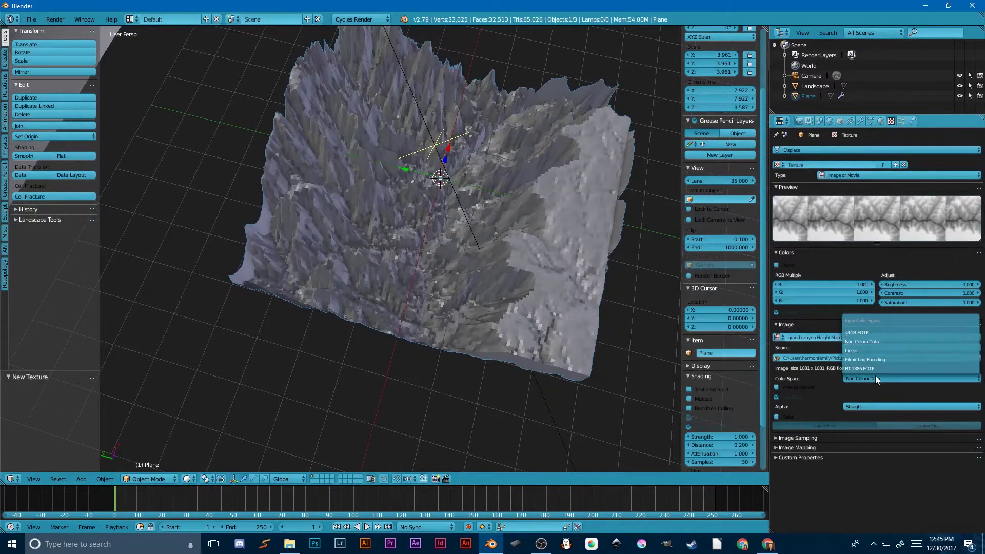
{"action": "left_click", "coordinate": [868, 351]}
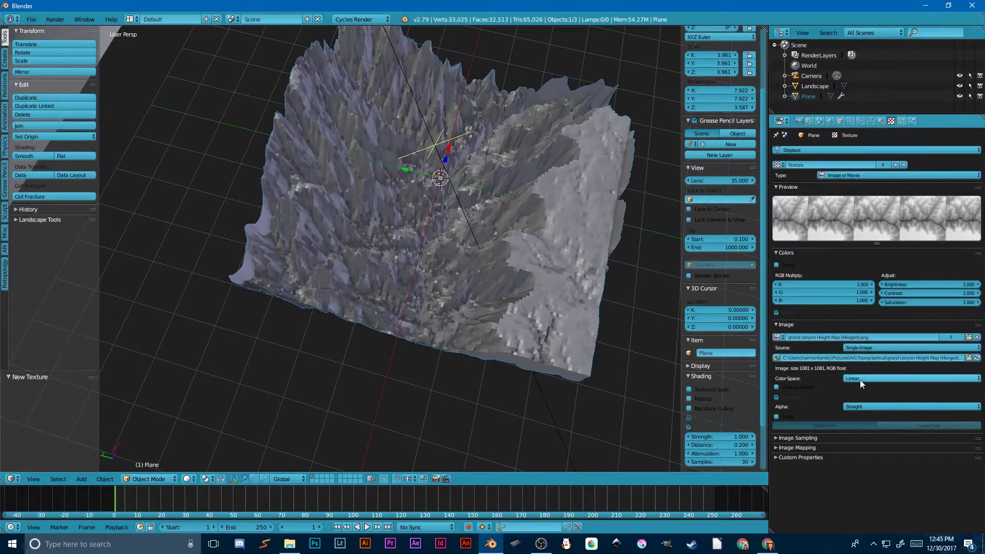
{"action": "left_click", "coordinate": [860, 379]}
{"action": "left_click", "coordinate": [867, 350]}
Reduce the Displace modifier's strength, trying 0.2 and 0.3 before setting it to 0.4
{"action": "middle_click_drag", "start_coordinate": [677, 297], "coordinate": [498, 247]}
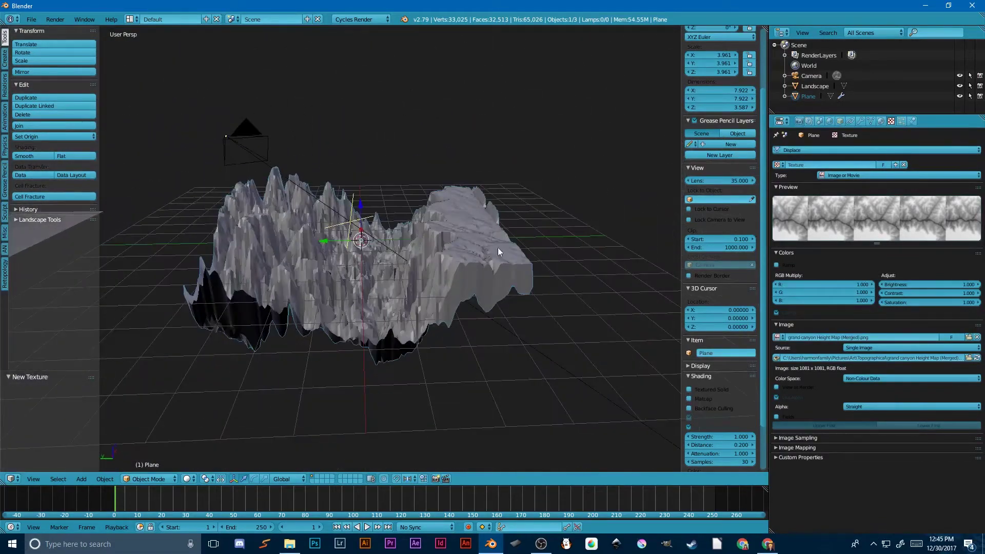
{"action": "left_click", "coordinate": [871, 121]}
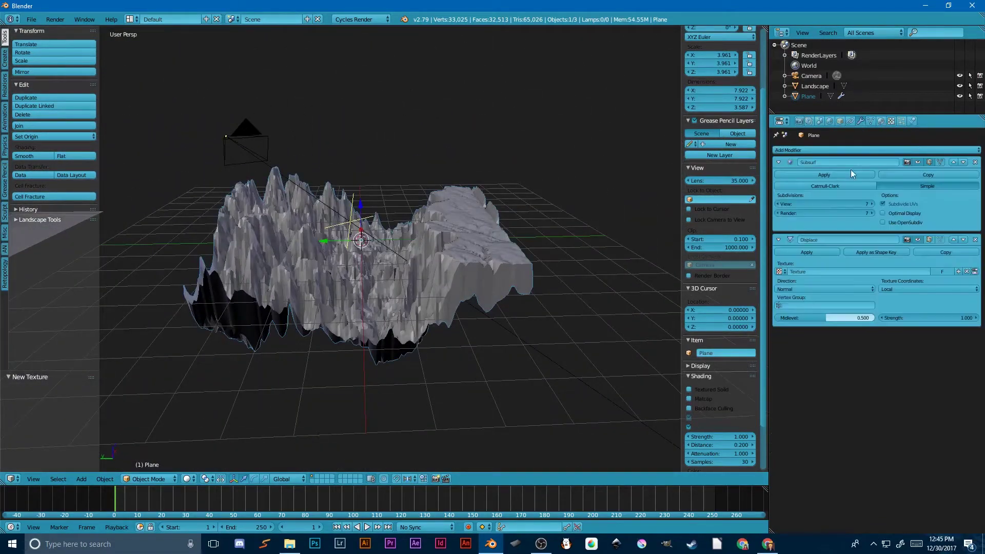
{"action": "left_click", "coordinate": [930, 314]}
{"action": "type", "text": ".2"}
{"action": "key", "text": "Return"}
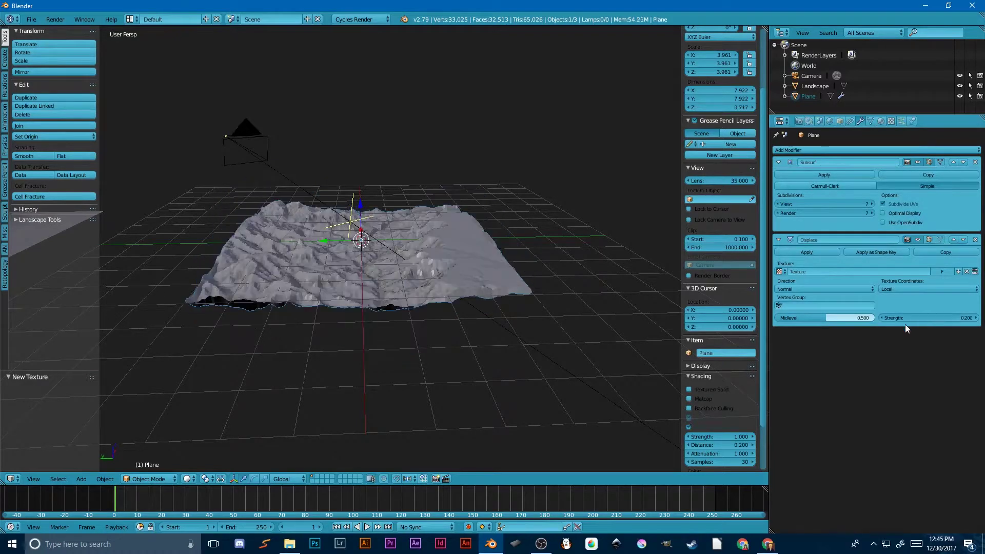
{"action": "left_click", "coordinate": [929, 316]}
{"action": "type", "text": ".3"}
{"action": "key", "text": "Return"}
{"action": "left_click", "coordinate": [929, 316]}
{"action": "type", "text": ".4"}
{"action": "key", "text": "Return"}
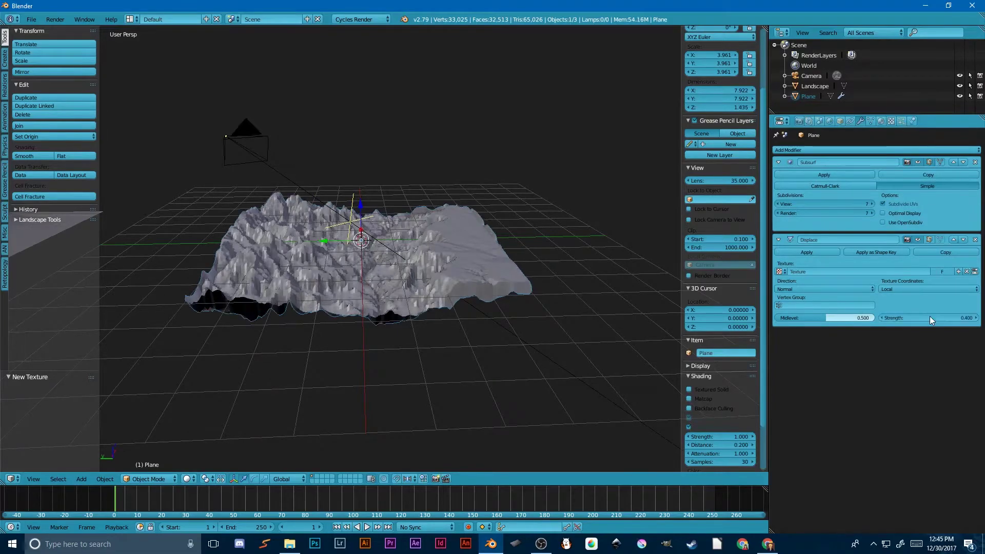
Raise the Subsurf modifier's view subdivisions to 9, increase its render subdivisions as well, and shade the terrain smooth
{"action": "middle_click_drag", "start_coordinate": [472, 316], "coordinate": [426, 330]}
{"action": "scroll", "coordinate": [501, 320], "scroll_direction": "up", "scroll_amount": 3}
{"action": "left_click", "coordinate": [871, 204]}
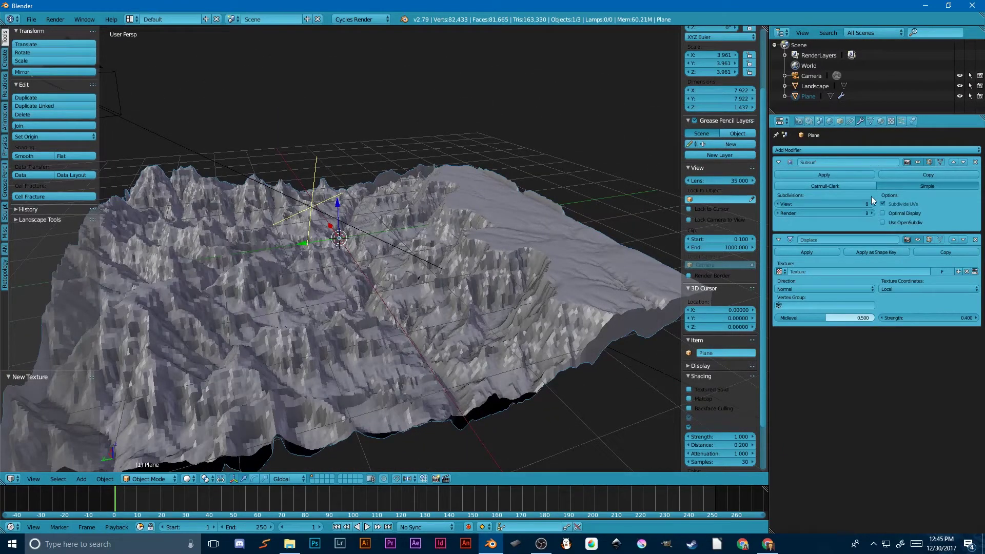
{"action": "left_click", "coordinate": [871, 204]}
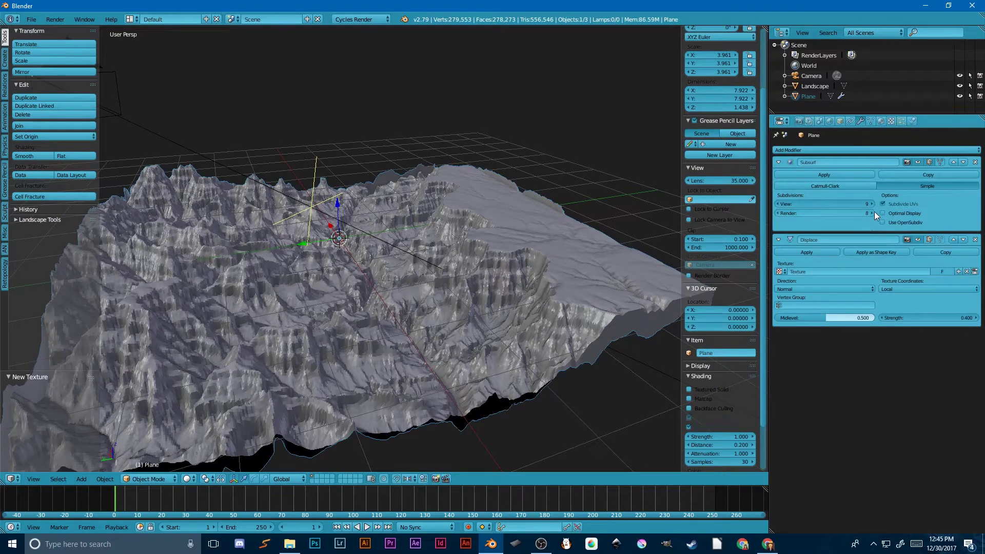
{"action": "left_click", "coordinate": [872, 213]}
{"action": "left_click", "coordinate": [19, 156]}
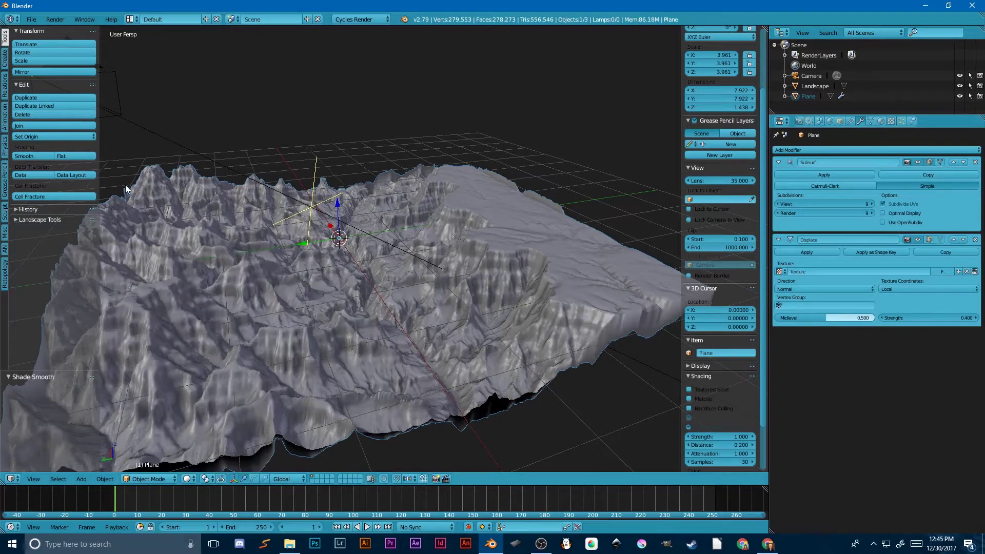
Scale up the displaced Grand Canyon plane uniformly by about 2.07
{"action": "scroll", "coordinate": [180, 163], "scroll_direction": "down", "scroll_amount": 3}
{"action": "middle_click_drag", "start_coordinate": [236, 192], "coordinate": [326, 285]}
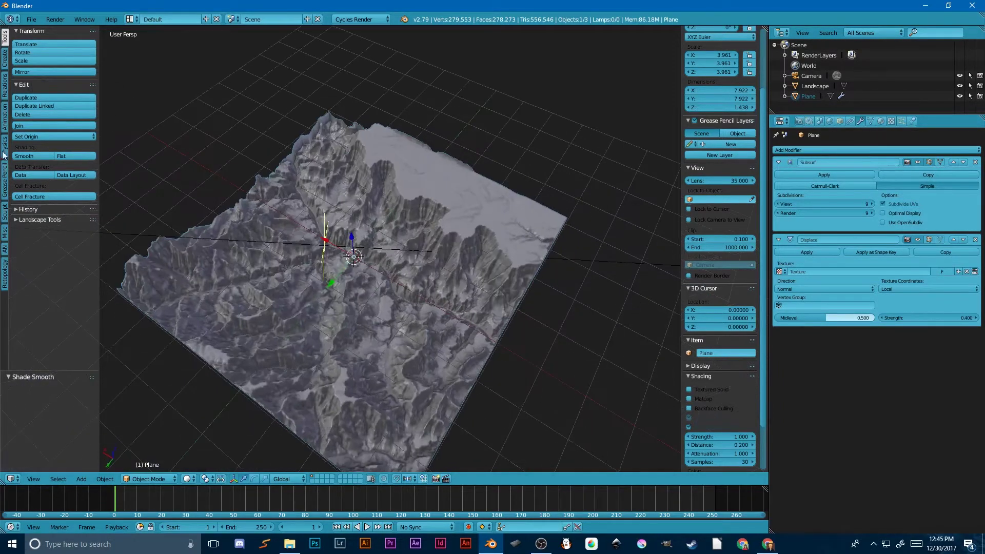
{"action": "middle_click_drag", "start_coordinate": [268, 247], "coordinate": [398, 213]}
{"action": "scroll", "coordinate": [408, 265], "scroll_direction": "up", "scroll_amount": 5}
{"action": "middle_click_drag", "start_coordinate": [409, 265], "coordinate": [476, 288]}
{"action": "key", "text": "s"}
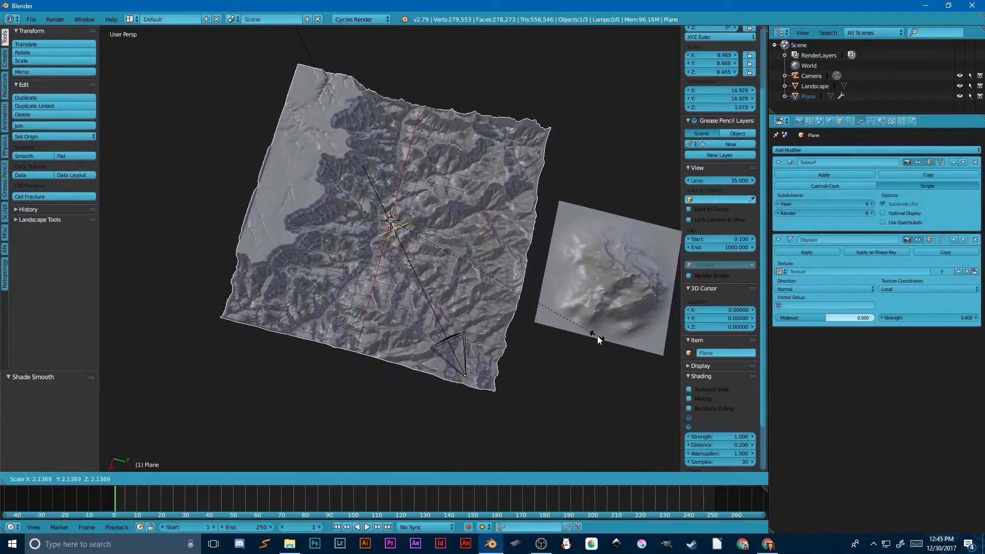
{"action": "left_click", "coordinate": [591, 332]}
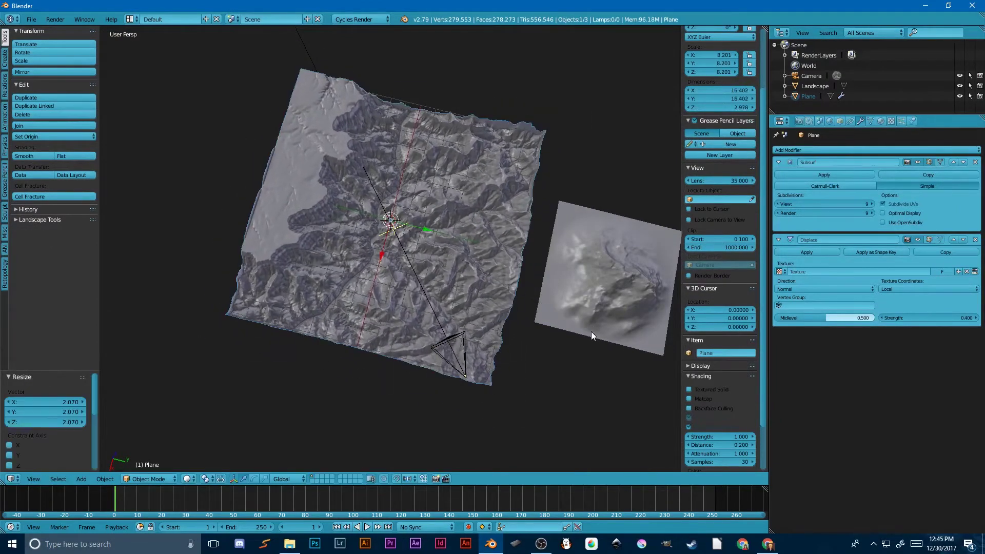
Scale up the Landscape mountain uniformly by about 2.07 to roughly match the canyon plane's size
{"action": "middle_click_drag", "start_coordinate": [591, 332], "coordinate": [526, 322]}
{"action": "scroll", "coordinate": [527, 322], "scroll_direction": "up", "scroll_amount": 5}
{"action": "middle_click_drag", "start_coordinate": [435, 299], "coordinate": [390, 337]}
{"action": "scroll", "coordinate": [391, 338], "scroll_direction": "down", "scroll_amount": 5}
{"action": "mouse_move", "coordinate": [448, 263]}
{"action": "middle_mouse_down"}
{"action": "mouse_move", "coordinate": [441, 299]}
{"action": "mouse_move", "coordinate": [509, 229]}
{"action": "mouse_move", "coordinate": [447, 225]}
{"action": "mouse_move", "coordinate": [483, 195]}
{"action": "mouse_move", "coordinate": [410, 227]}
{"action": "mouse_move", "coordinate": [394, 182]}
{"action": "mouse_move", "coordinate": [514, 333]}
{"action": "mouse_move", "coordinate": [428, 283]}
{"action": "mouse_move", "coordinate": [498, 258]}
{"action": "mouse_move", "coordinate": [458, 264]}
{"action": "middle_mouse_up"}
{"action": "right_click", "coordinate": [394, 182]}
{"action": "scroll", "coordinate": [427, 283], "scroll_direction": "down", "scroll_amount": 2}
{"action": "scroll", "coordinate": [428, 283], "scroll_direction": "up", "scroll_amount": 2}
{"action": "scroll", "coordinate": [499, 259], "scroll_direction": "down", "scroll_amount": 2}
{"action": "key", "text": "s"}
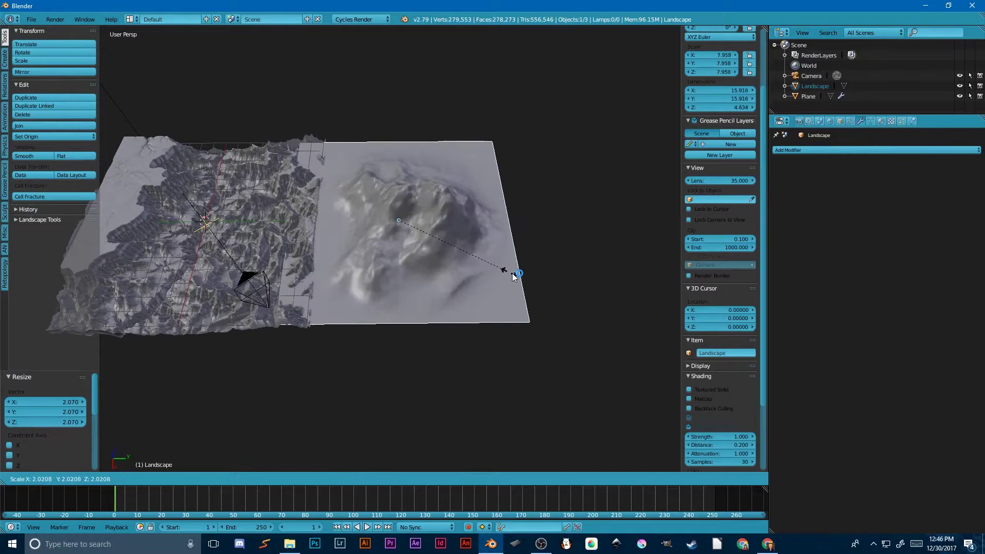
{"action": "left_click", "coordinate": [510, 270]}
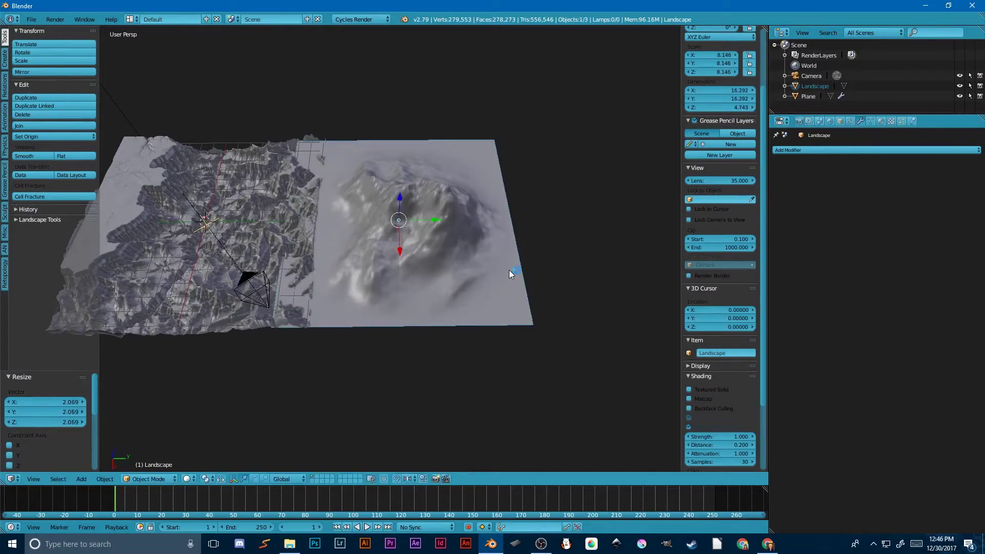
Move the Landscape mountain about 2.98 units along the Y axis, clear of the canyon plane
{"action": "key", "text": "g"}
{"action": "key", "text": "y"}
{"action": "left_click", "coordinate": [550, 270]}
{"action": "middle_click_drag", "start_coordinate": [550, 271], "coordinate": [604, 280]}
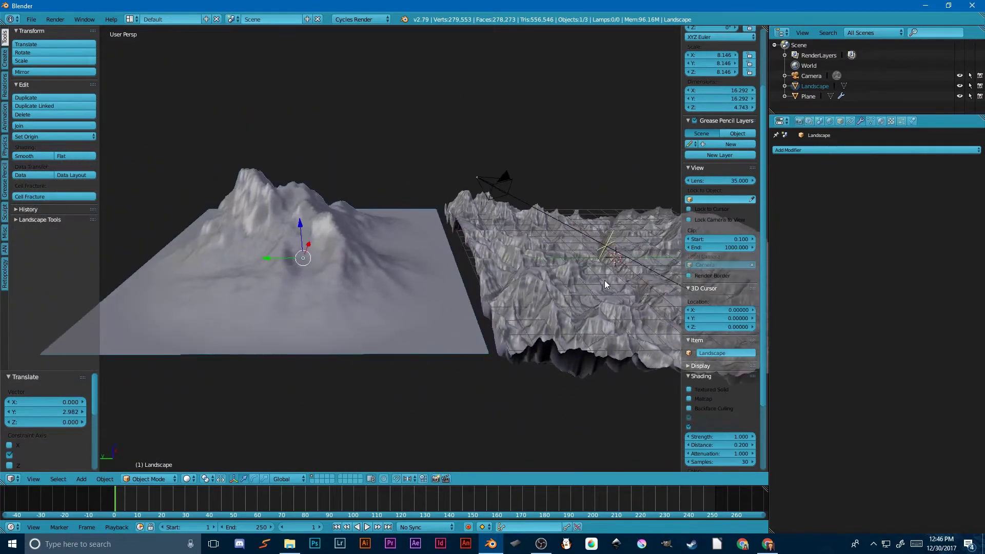
{"action": "middle_click_drag", "start_coordinate": [327, 272], "coordinate": [260, 285]}
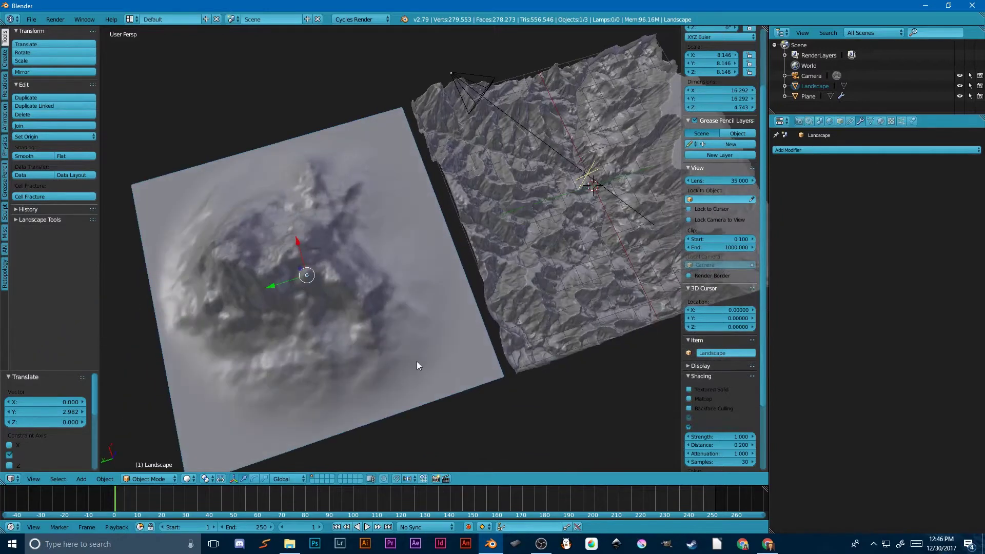
{"action": "middle_click_drag", "start_coordinate": [417, 361], "coordinate": [479, 360]}
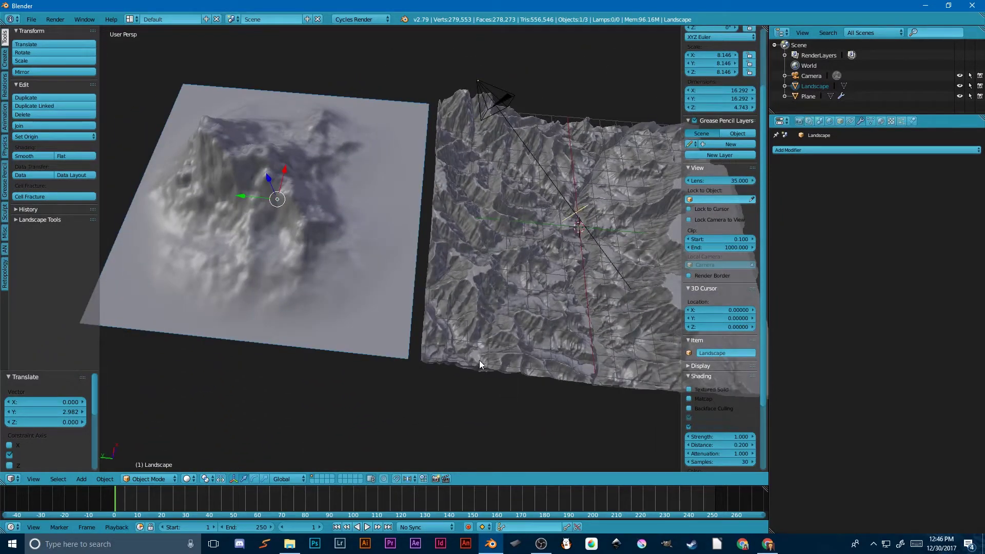
Switch to a top orthographic view of both terrains and align the camera to that view
{"action": "key", "text": "KP_7"}
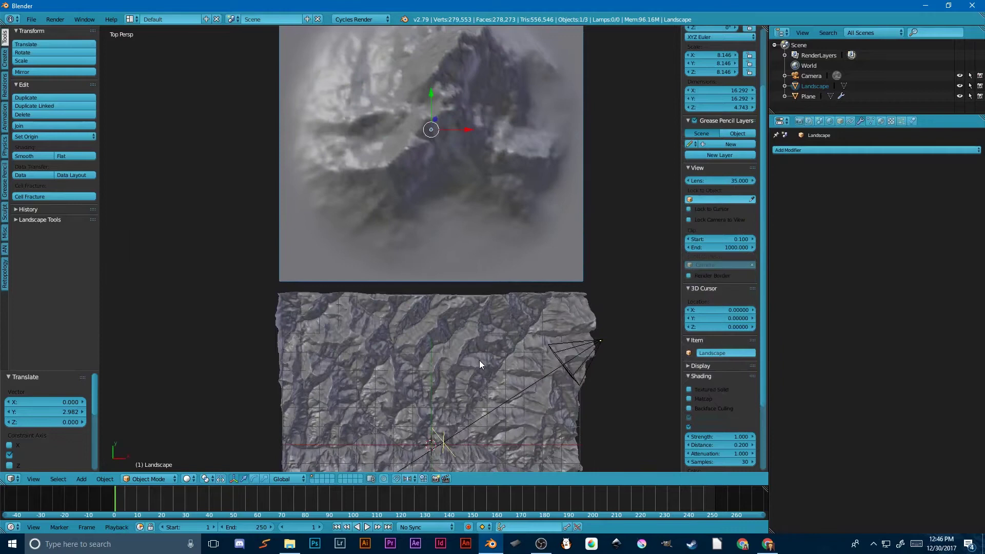
{"action": "key", "text": "KP_5"}
{"action": "scroll", "coordinate": [435, 363], "scroll_direction": "down", "scroll_amount": 3}
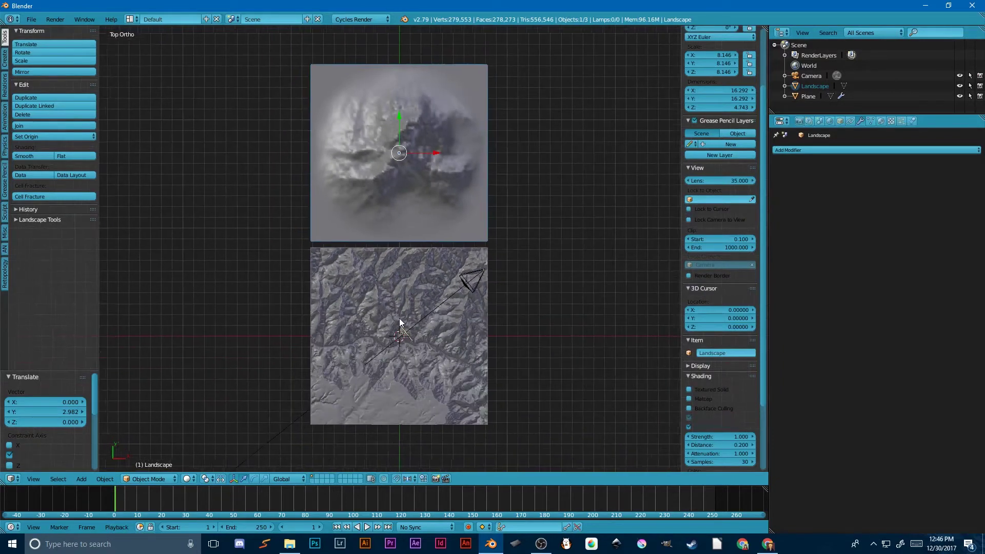
{"action": "scroll", "coordinate": [401, 316], "scroll_direction": "up", "scroll_amount": 2}
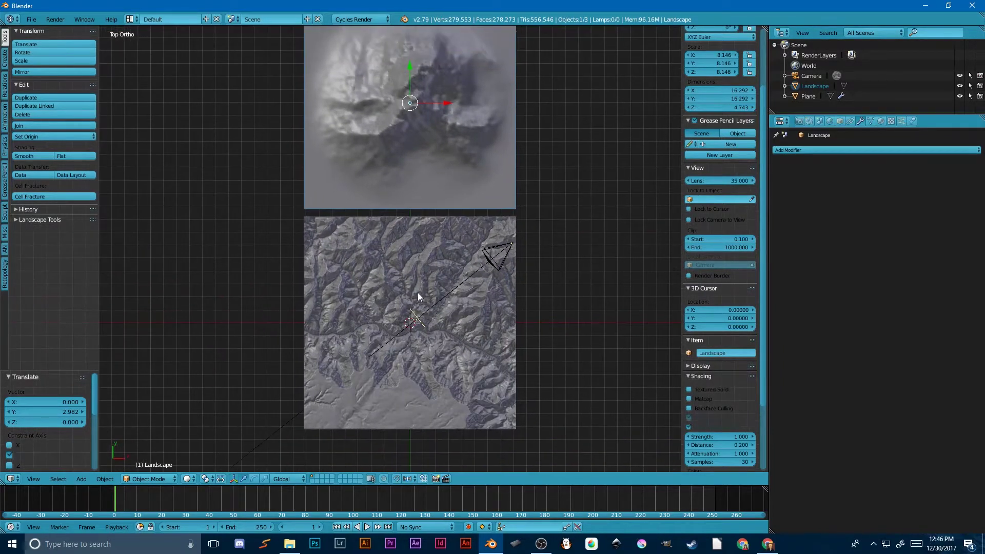
{"action": "key", "text": "ctrl+alt+KP_0"}
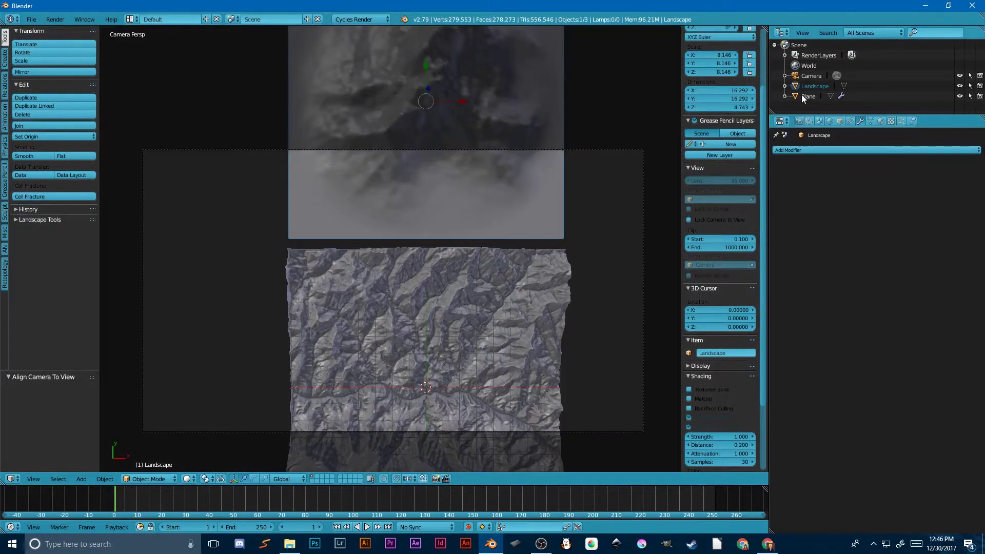
Select the camera above the terrains and set its lens type to Orthographic
{"action": "middle_click_drag", "start_coordinate": [490, 223], "coordinate": [395, 105]}
{"action": "right_click", "coordinate": [395, 105]}
{"action": "left_click", "coordinate": [871, 121]}
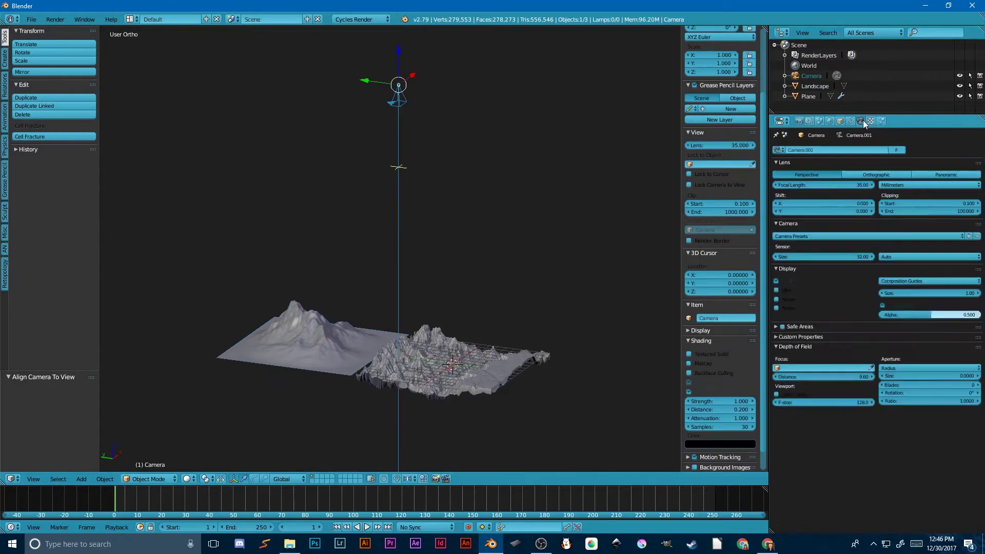
{"action": "left_click", "coordinate": [878, 175]}
Try a render width of 2160 px in the camera view, and settle on a resolution of 1080 by 2160 px
{"action": "left_click", "coordinate": [798, 122]}
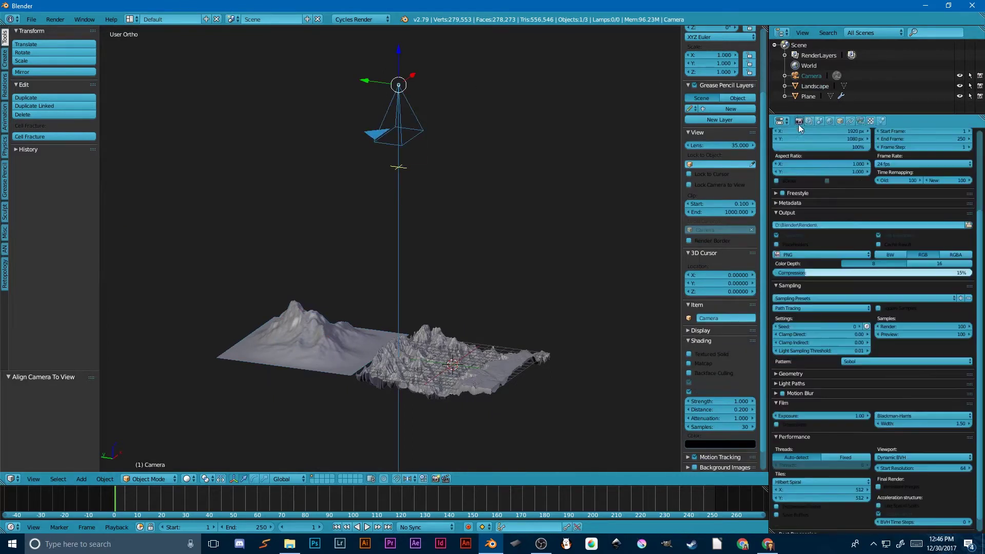
{"action": "scroll", "coordinate": [827, 175], "scroll_direction": "up", "scroll_amount": 4}
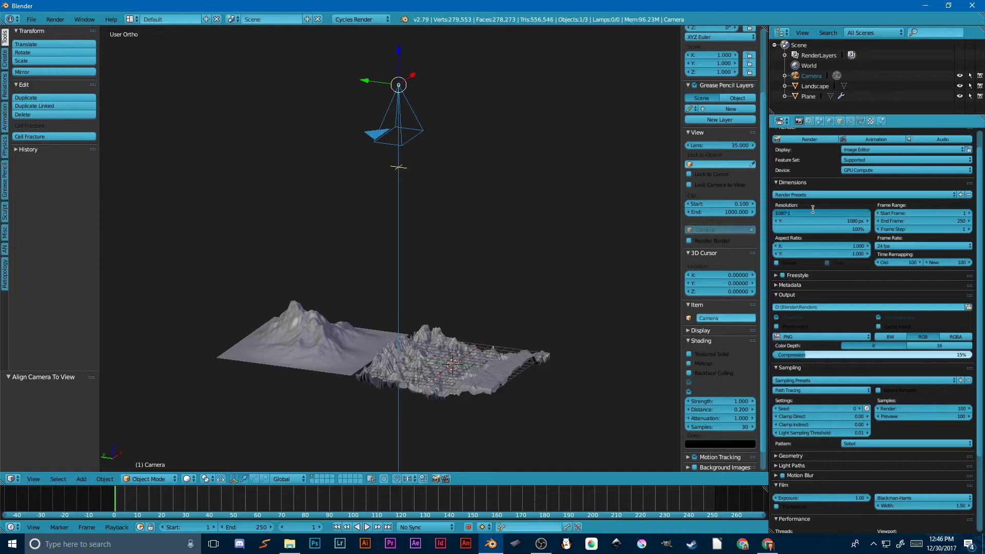
{"action": "key", "text": "Return"}
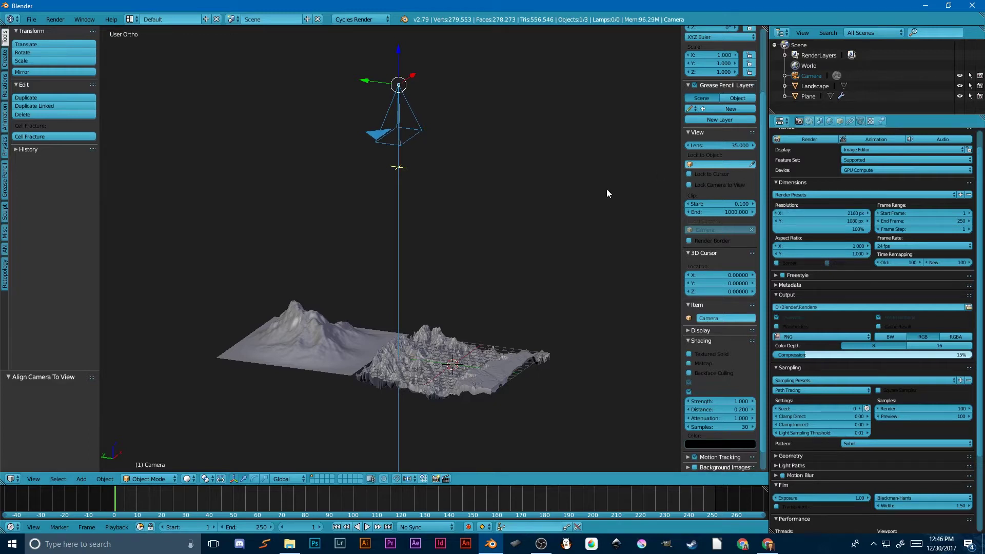
{"action": "key", "text": "KP_0"}
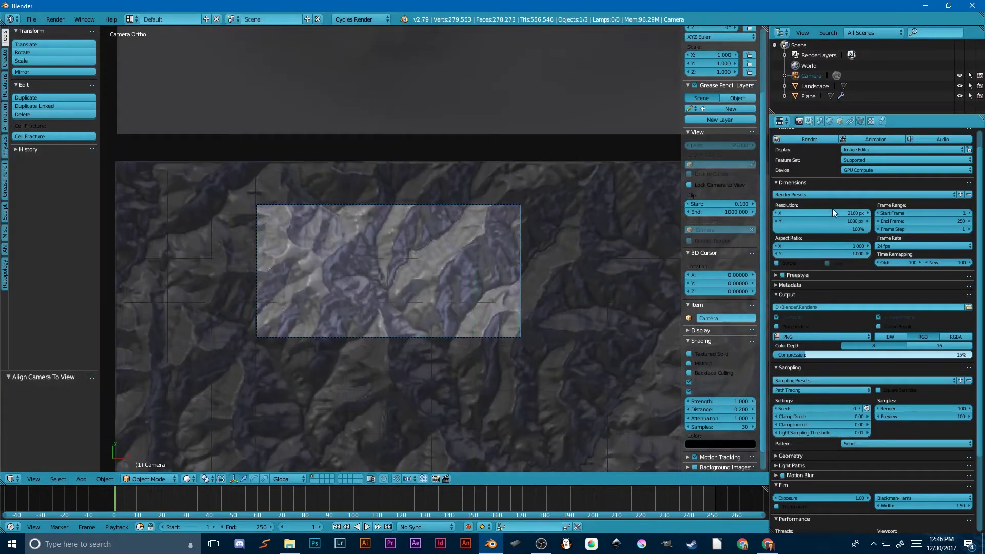
{"action": "left_click", "coordinate": [832, 212]}
{"action": "key", "text": "Return"}
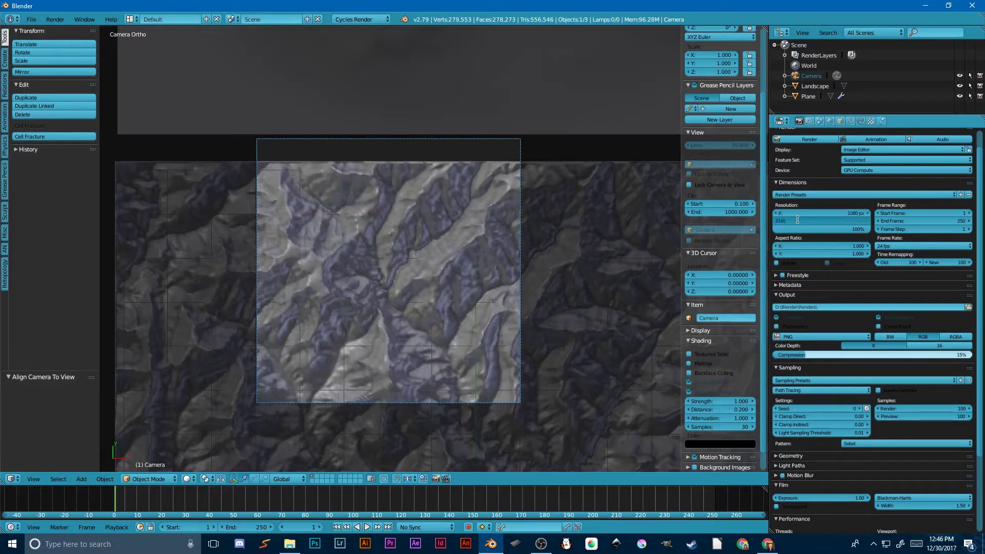
{"action": "type", "text": "2160"}
{"action": "key", "text": "Return"}
Set the camera's orthographic scale to 33.3 so the frame is large enough for both terrains
{"action": "scroll", "coordinate": [467, 225], "scroll_direction": "down", "scroll_amount": 4}
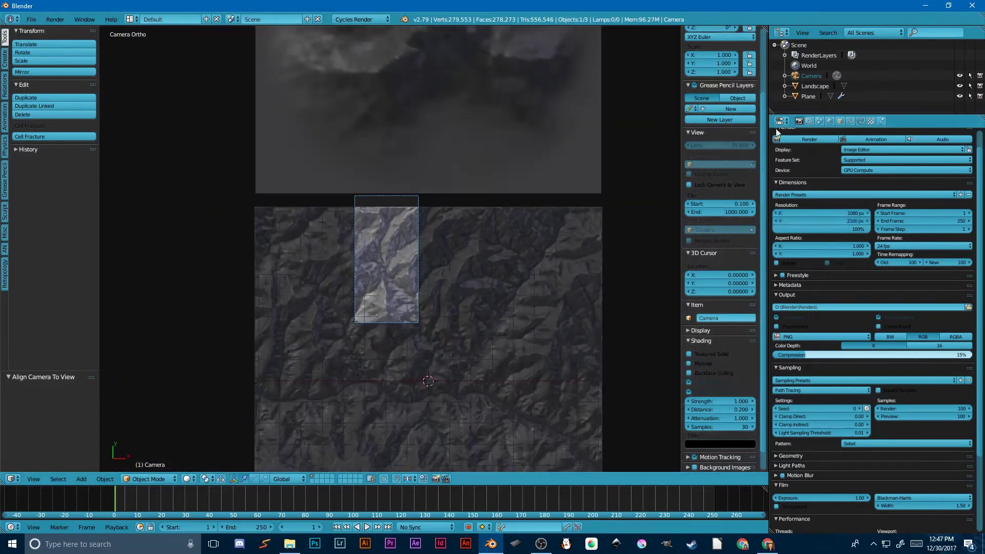
{"action": "left_click", "coordinate": [870, 121]}
{"action": "left_click_drag", "start_coordinate": [824, 184], "coordinate": [930, 184]}
{"action": "scroll", "coordinate": [473, 288], "scroll_direction": "up", "scroll_amount": 5}
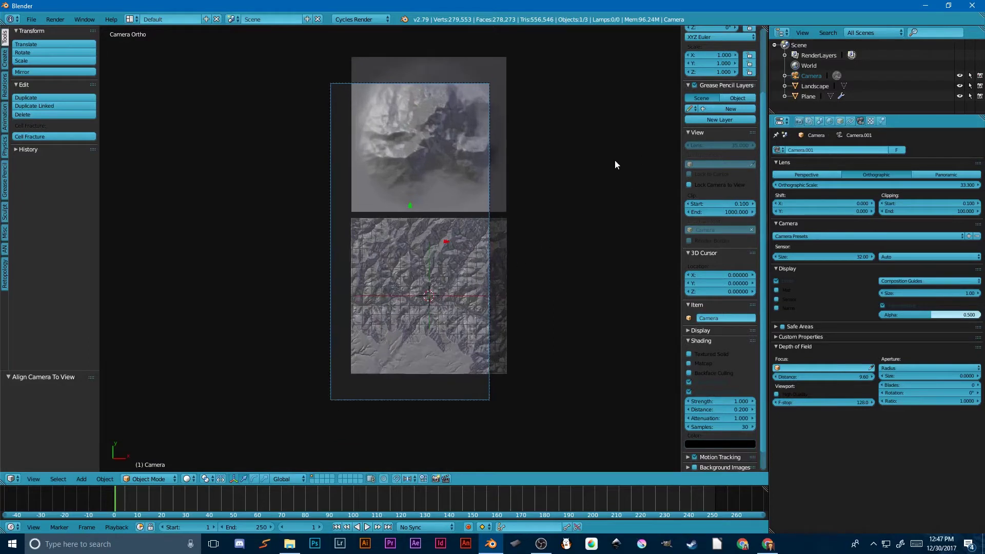
Move the camera about 2.05 in X and 2.7 in Y, with Z locked, to center both terrains in frame
{"action": "key", "text": "g"}
{"action": "key", "text": "shift+z"}
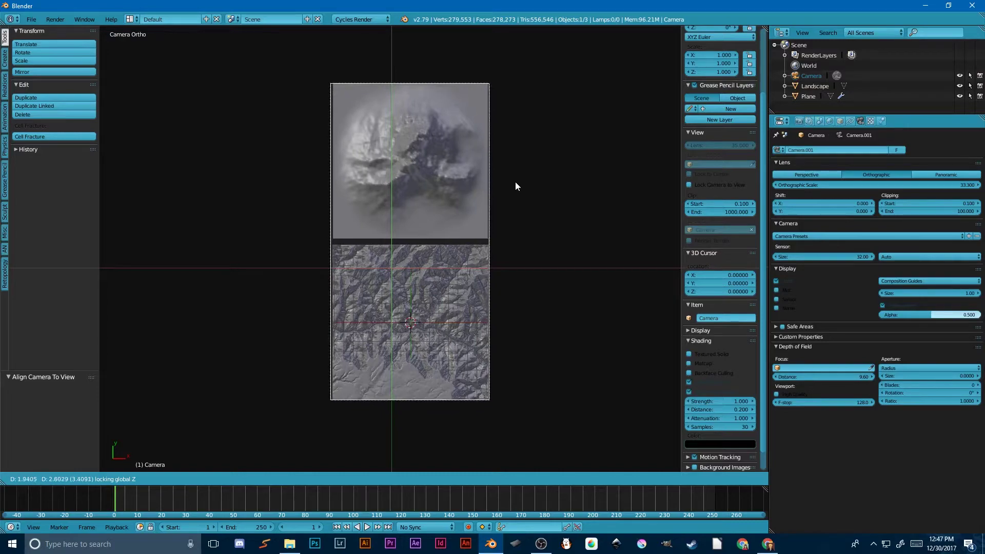
{"action": "left_click", "coordinate": [514, 181]}
{"action": "scroll", "coordinate": [518, 318], "scroll_direction": "up", "scroll_amount": 4}
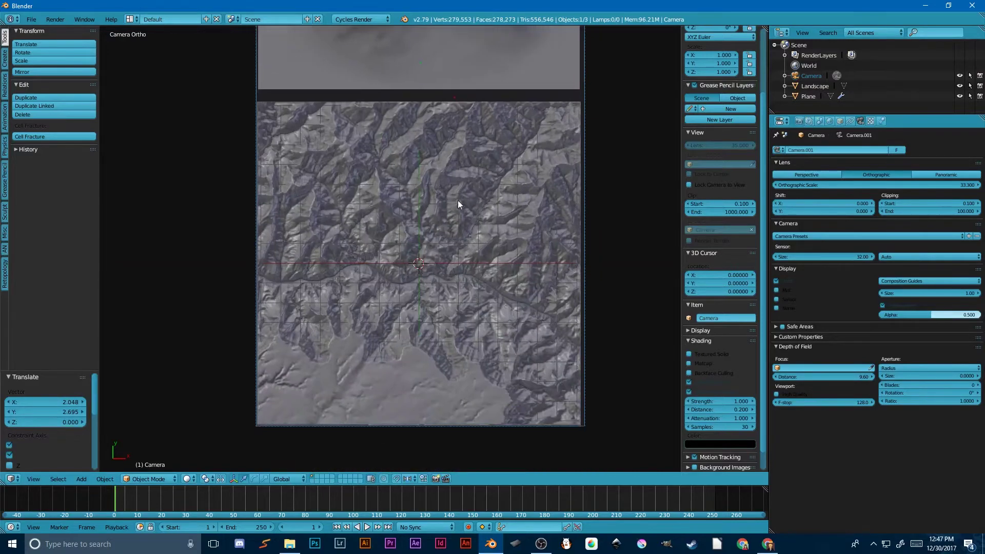
Check how the camera frames both terrains from an angled view, the top view and the camera view
{"action": "middle_click_drag", "start_coordinate": [458, 204], "coordinate": [449, 308]}
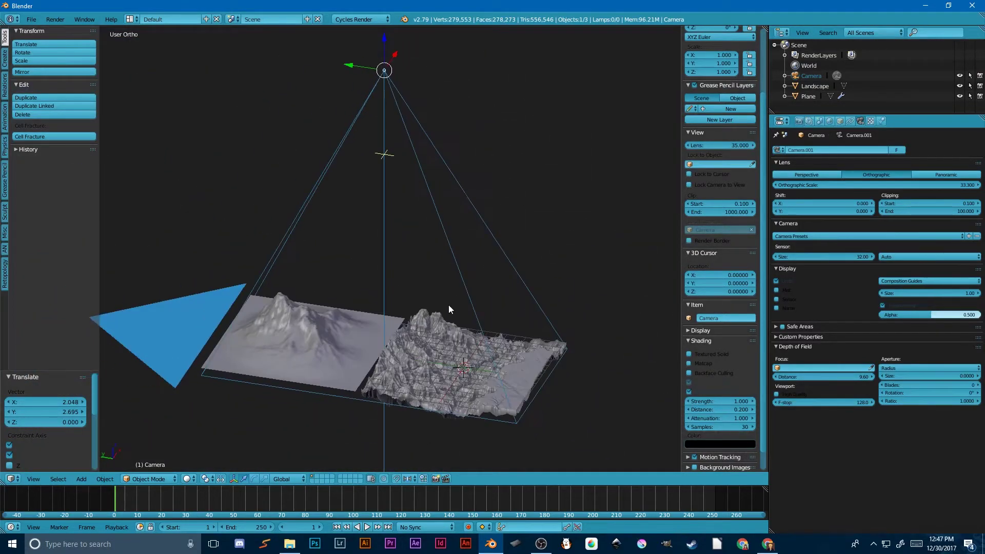
{"action": "key", "text": "KP_1"}
{"action": "key", "text": "KP_7"}
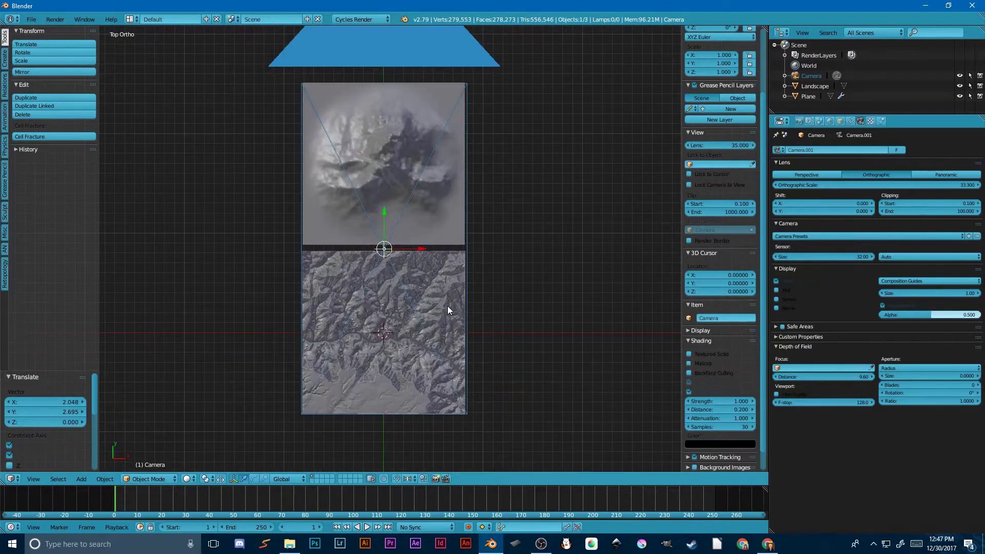
{"action": "scroll", "coordinate": [447, 306], "scroll_direction": "up", "scroll_amount": 7}
{"action": "scroll", "coordinate": [447, 306], "scroll_direction": "down", "scroll_amount": 5}
{"action": "key", "text": "KP_0"}
{"action": "scroll", "coordinate": [447, 305], "scroll_direction": "down", "scroll_amount": 5}
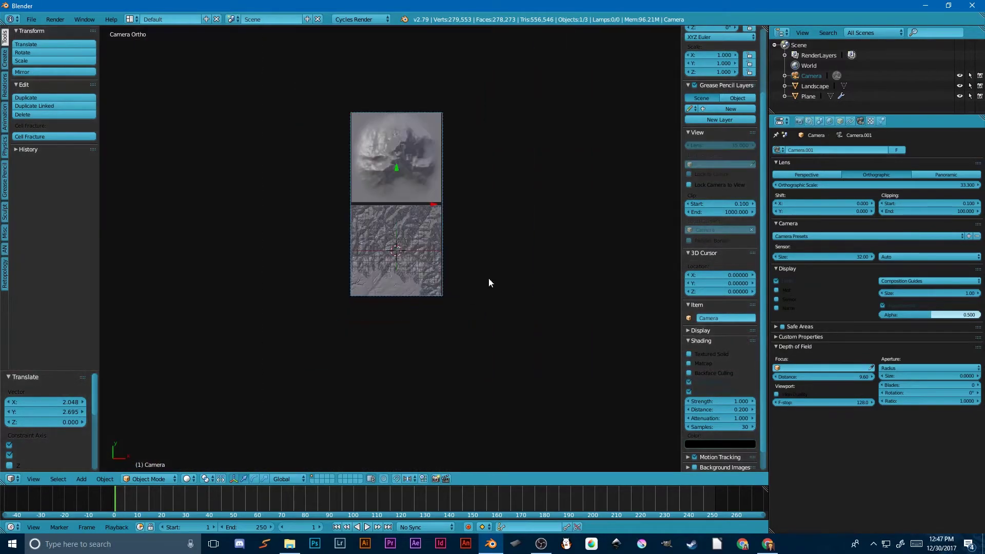
{"action": "scroll", "coordinate": [495, 250], "scroll_direction": "up", "scroll_amount": 6}
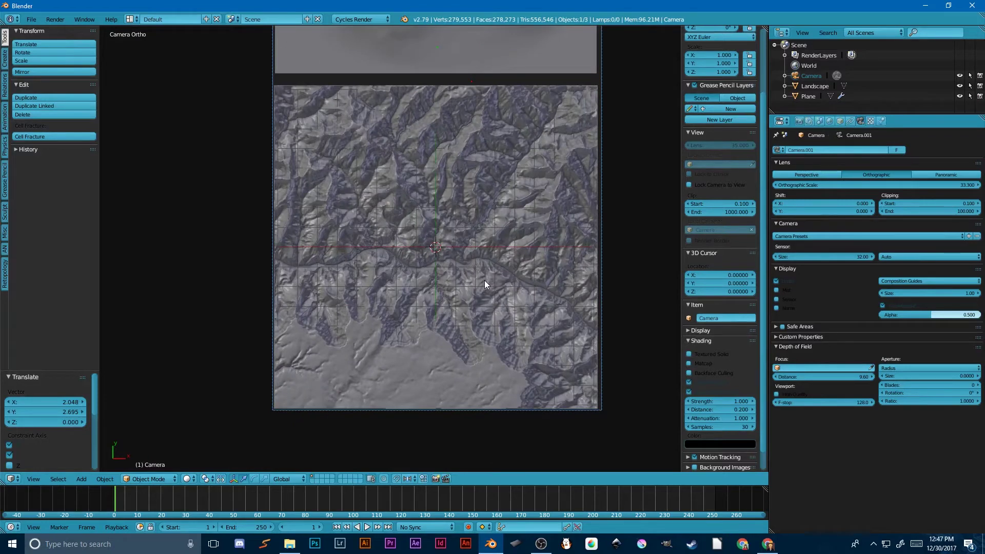
Select the canyon plane and switch the viewport shading to Rendered
{"action": "right_click", "coordinate": [448, 342]}
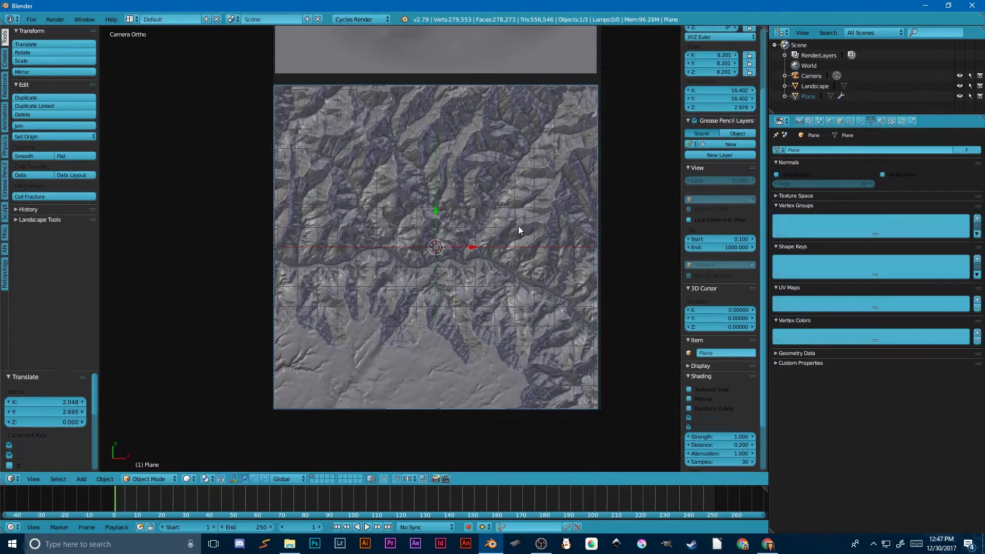
{"action": "left_click", "coordinate": [188, 478]}
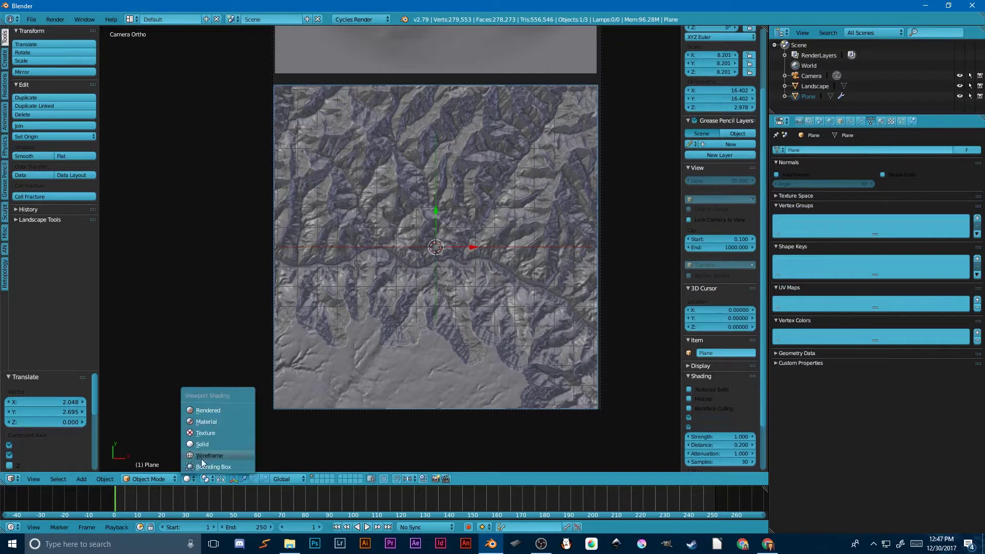
{"action": "left_click", "coordinate": [200, 411]}
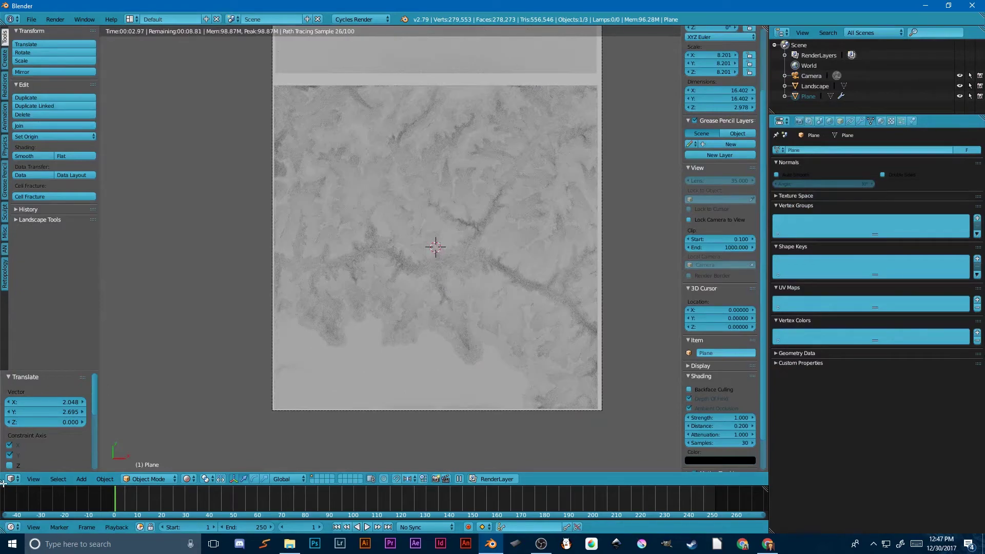
Split the 3D view into two side-by-side areas and hide the tool shelf and properties region in both
{"action": "left_click_drag", "start_coordinate": [3, 482], "coordinate": [297, 469]}
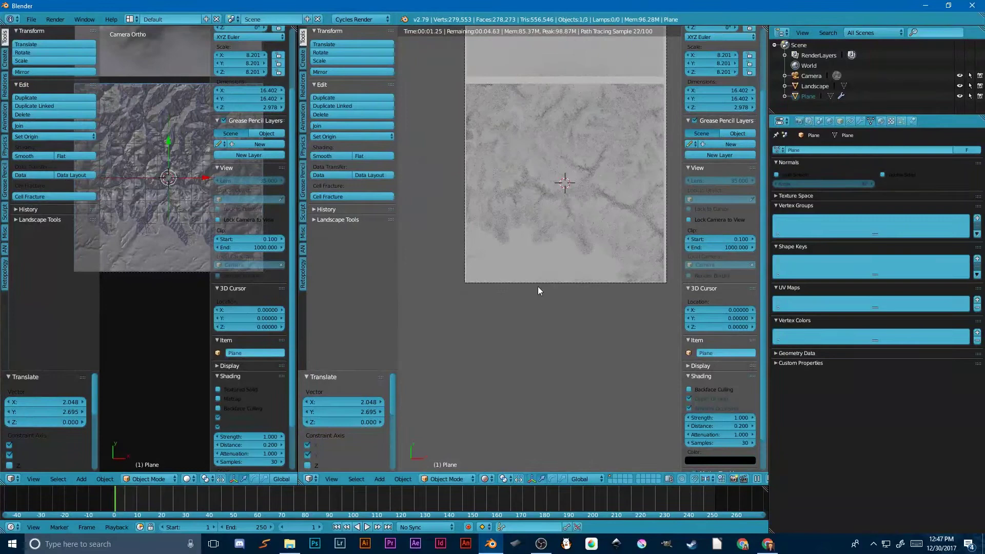
{"action": "key", "text": "t"}
{"action": "key", "text": "n"}
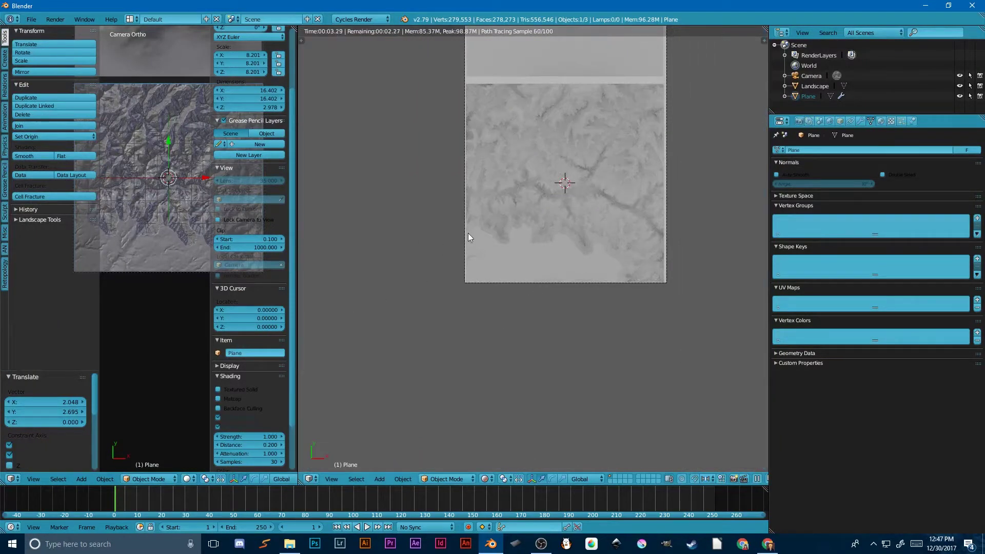
{"action": "key", "text": "t"}
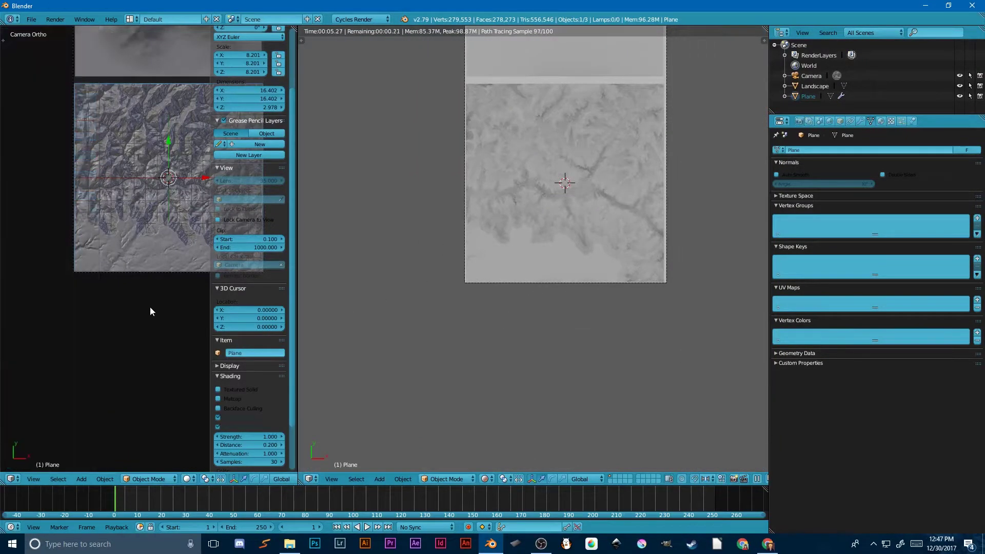
{"action": "key", "text": "n"}
Widen the area with the solid-shaded view and change it to a Node Editor
{"action": "left_click_drag", "start_coordinate": [299, 476], "coordinate": [362, 454]}
{"action": "left_click", "coordinate": [12, 479]}
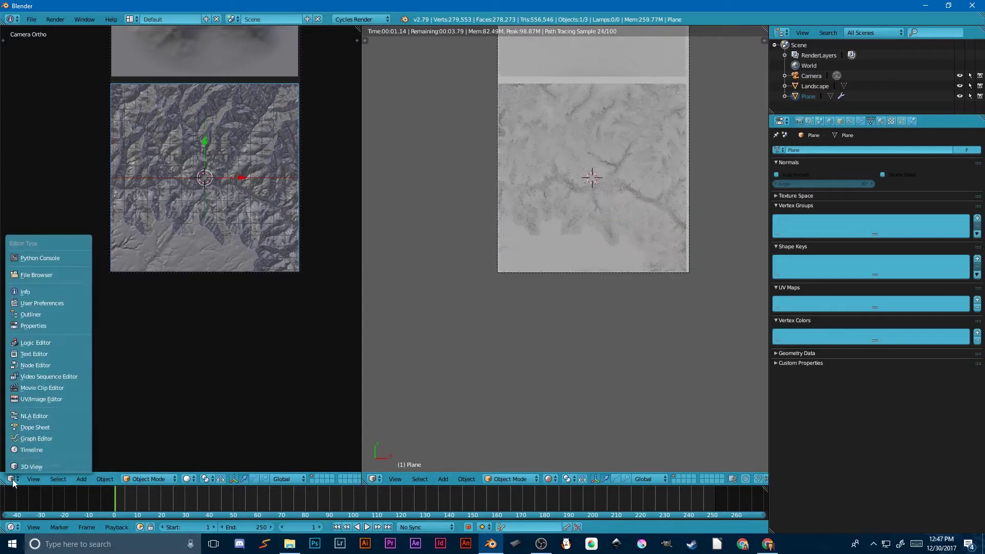
{"action": "left_click", "coordinate": [25, 364]}
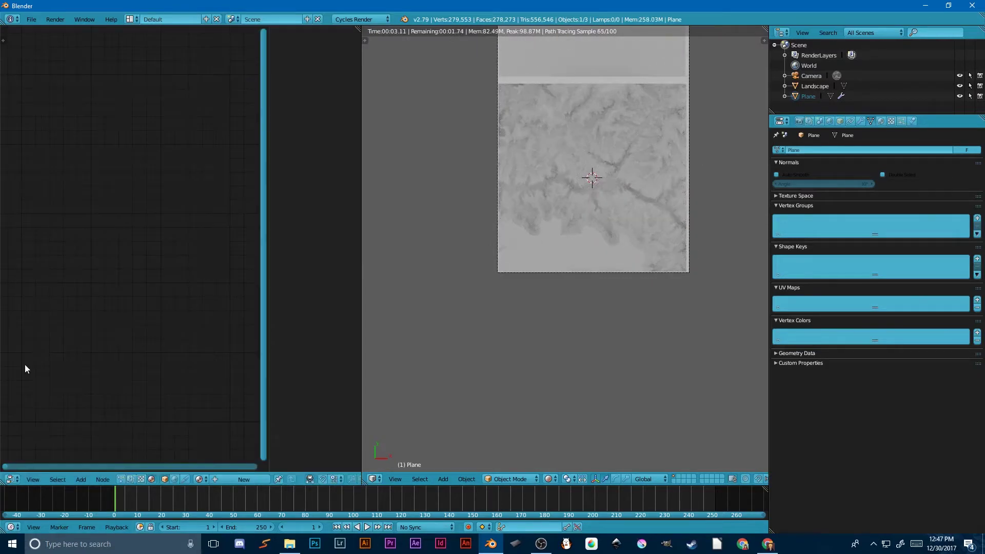
Set the world surface color to black
{"action": "left_click", "coordinate": [829, 122]}
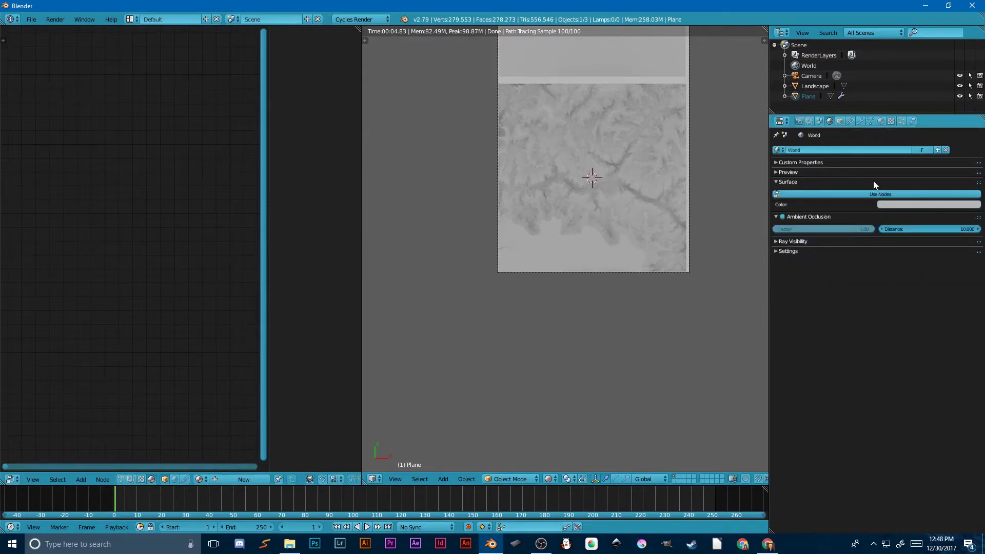
{"action": "left_click", "coordinate": [935, 203]}
{"action": "left_click", "coordinate": [973, 149]}
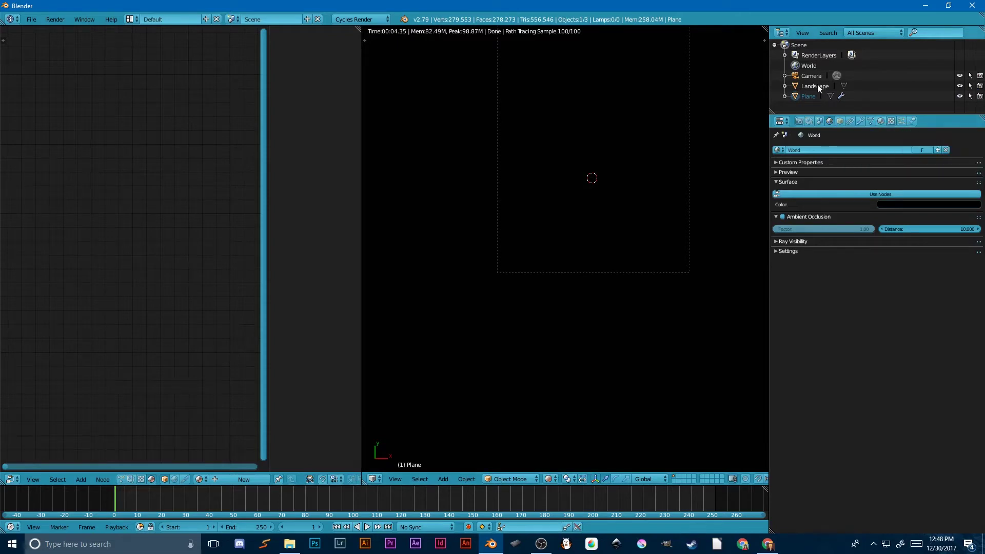
Create a new material on the canyon plane and assign that same material to the Landscape object
{"action": "left_click", "coordinate": [871, 121]}
{"action": "left_click", "coordinate": [880, 122]}
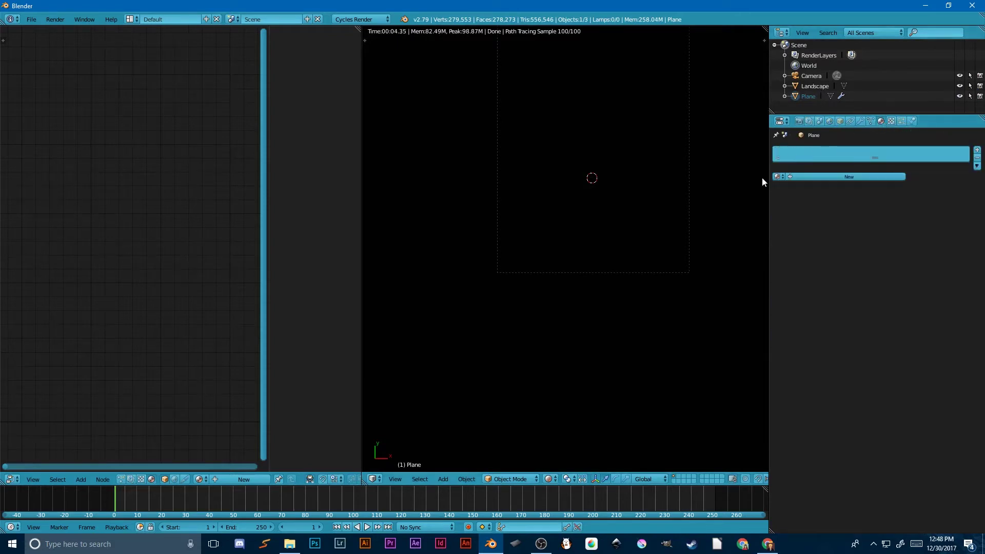
{"action": "left_click", "coordinate": [831, 176]}
{"action": "left_click", "coordinate": [810, 88]}
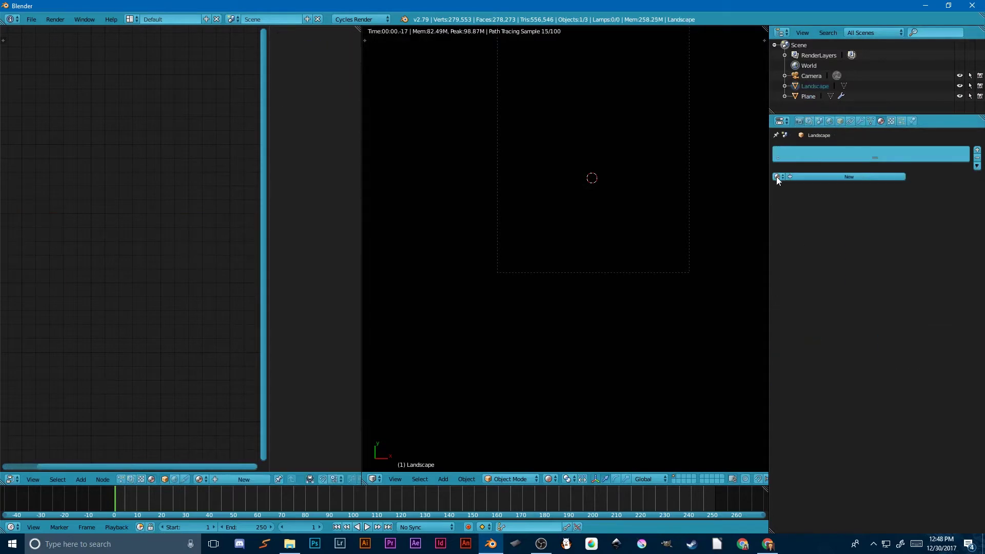
{"action": "left_click", "coordinate": [777, 177]}
{"action": "left_click", "coordinate": [800, 196]}
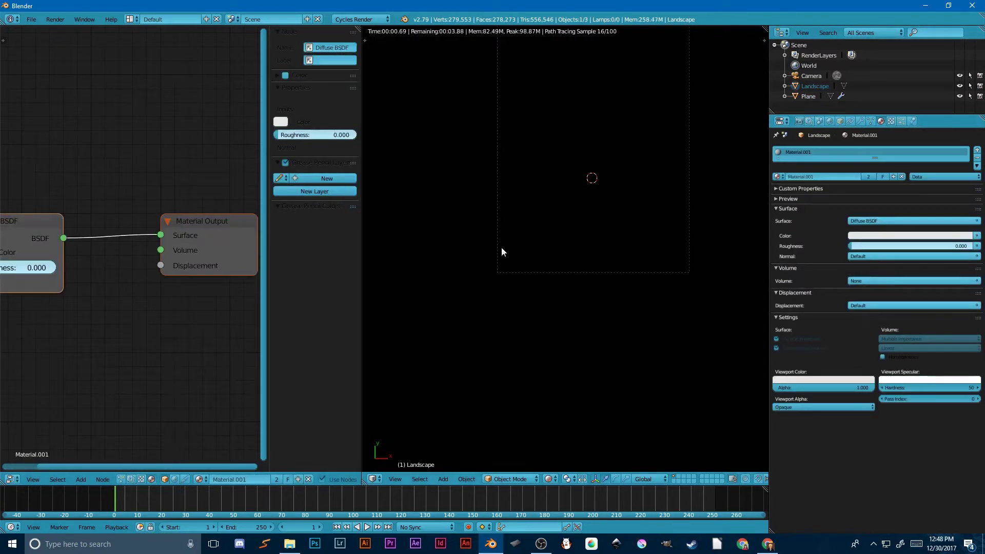
Hide the node editor's properties region and widen the editor so all material nodes fit in it
{"action": "scroll", "coordinate": [180, 281], "scroll_direction": "down", "scroll_amount": 3}
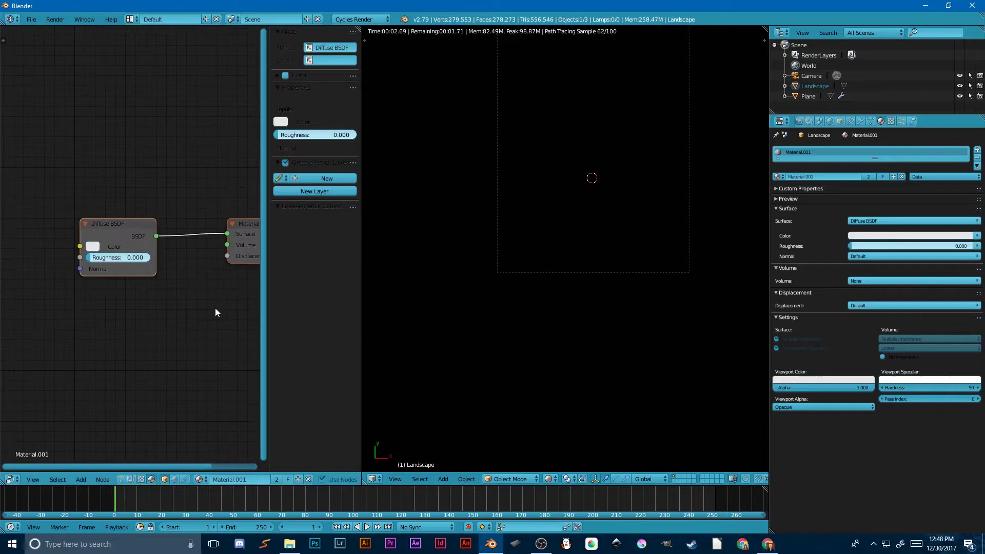
{"action": "key", "text": "n"}
{"action": "key", "text": "Home"}
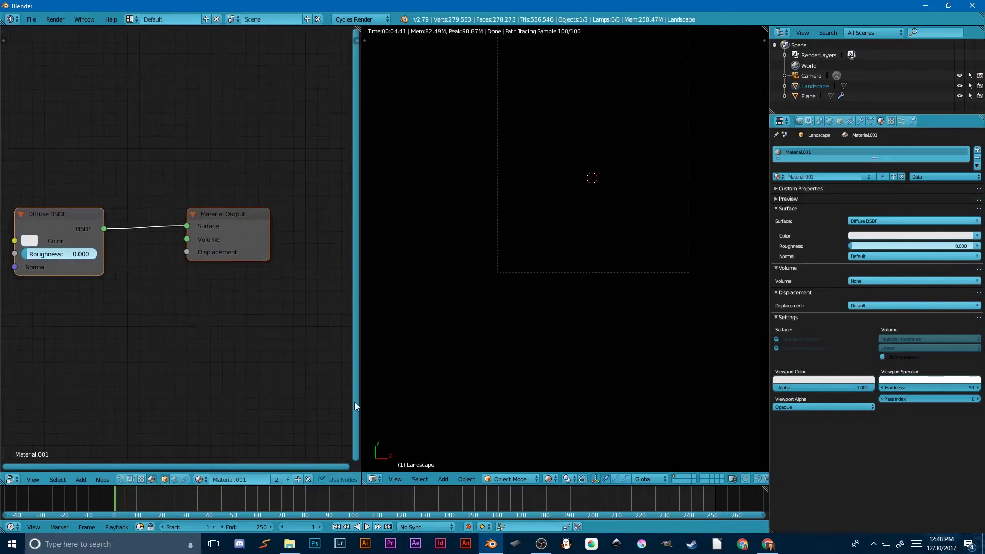
{"action": "left_click_drag", "start_coordinate": [361, 452], "coordinate": [435, 452]}
{"action": "key", "text": "Home"}
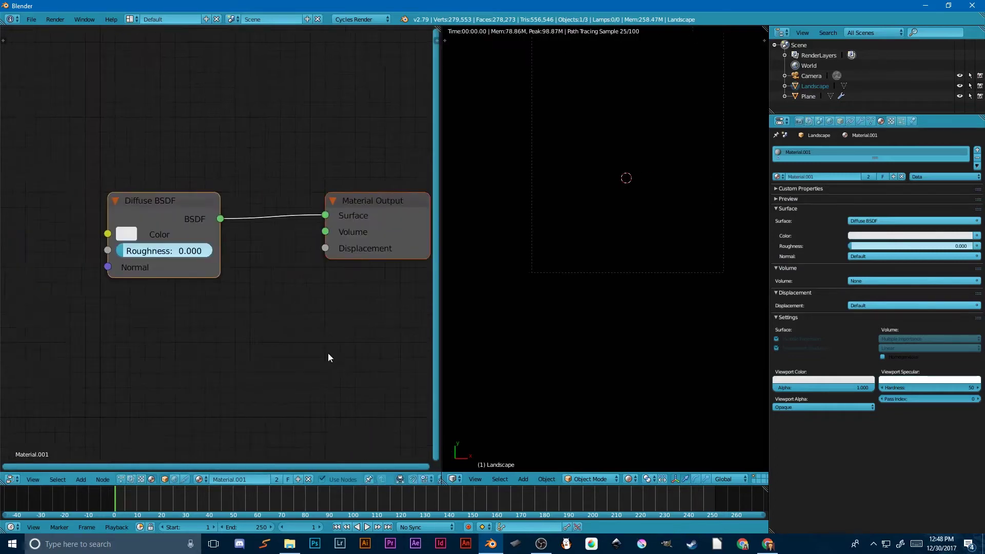
Delete the Diffuse BSDF node and place an Emission node beside the Material Output in its place
{"action": "scroll", "coordinate": [262, 244], "scroll_direction": "down", "scroll_amount": 3}
{"action": "middle_click_drag", "start_coordinate": [273, 310], "coordinate": [211, 316]}
{"action": "scroll", "coordinate": [218, 318], "scroll_direction": "down", "scroll_amount": 2}
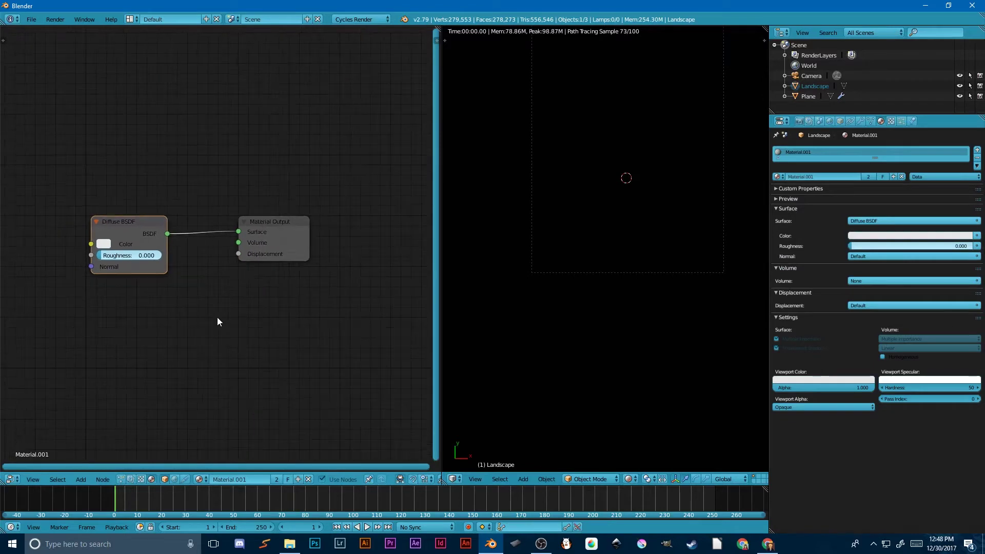
{"action": "key", "text": "x"}
{"action": "key", "text": "shift+a"}
{"action": "left_click", "coordinate": [224, 286]}
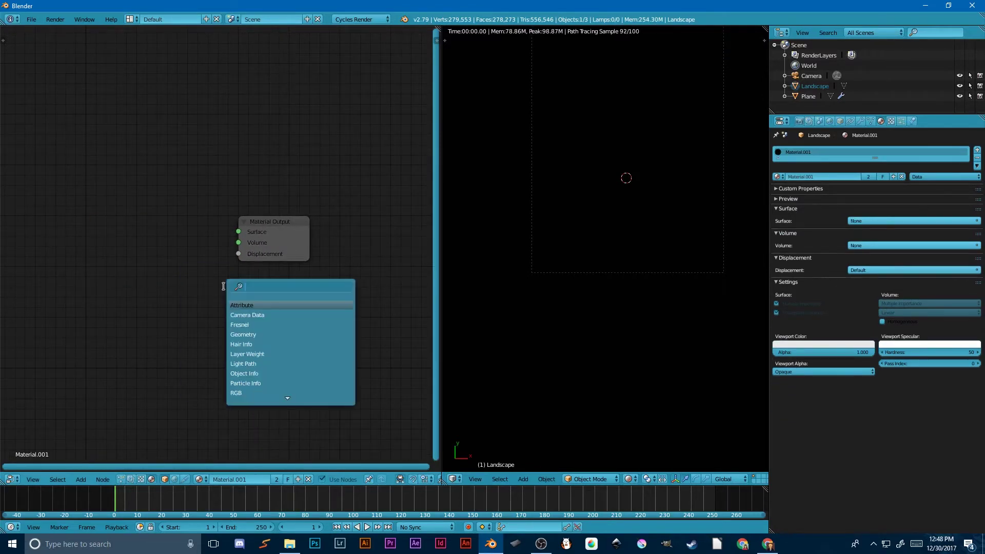
{"action": "type", "text": "emm"}
{"action": "key", "text": "BackSpace"}
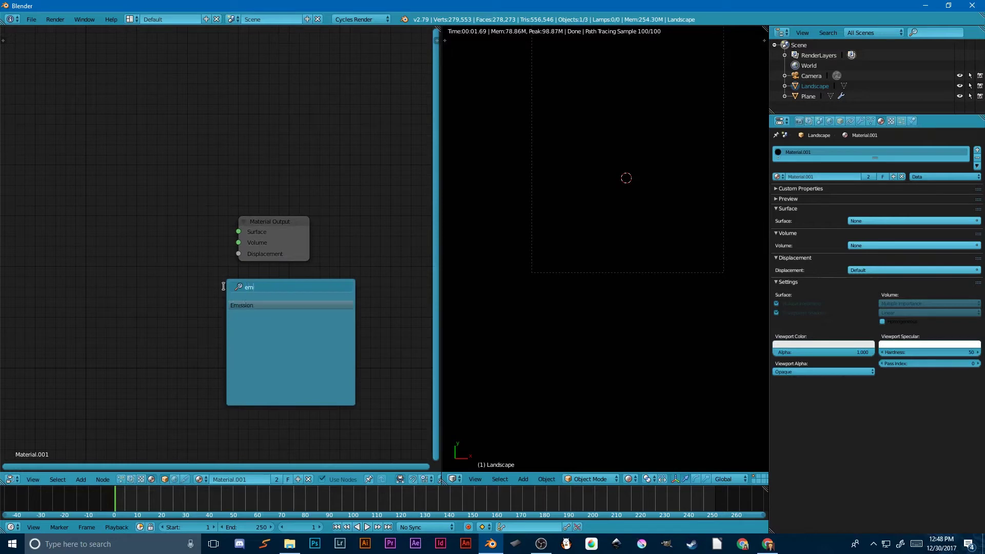
{"action": "left_click", "coordinate": [265, 305]}
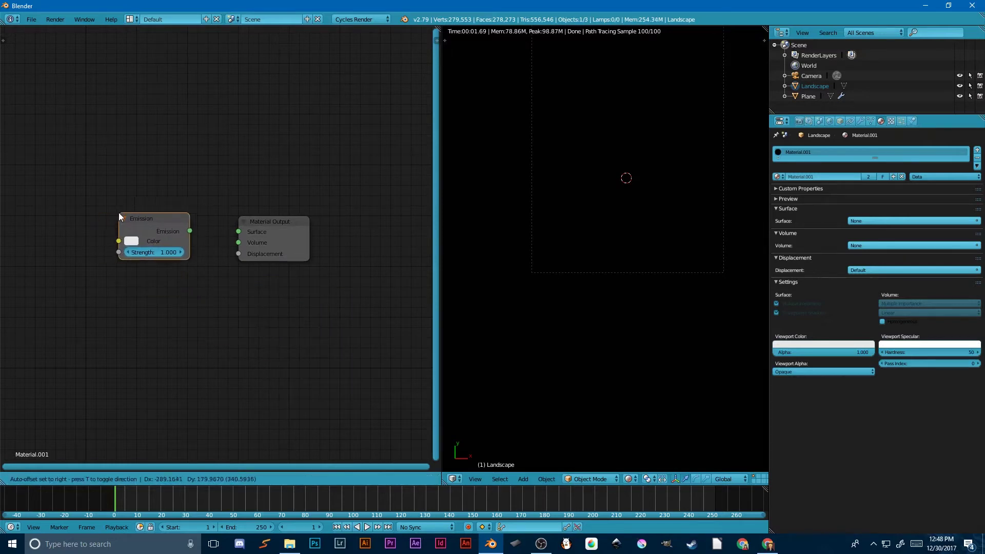
{"action": "left_click", "coordinate": [118, 212]}
Link the Emission output to the Surface input of the Material Output and move the Emission node closer to it
{"action": "left_click_drag", "start_coordinate": [192, 231], "coordinate": [243, 238]}
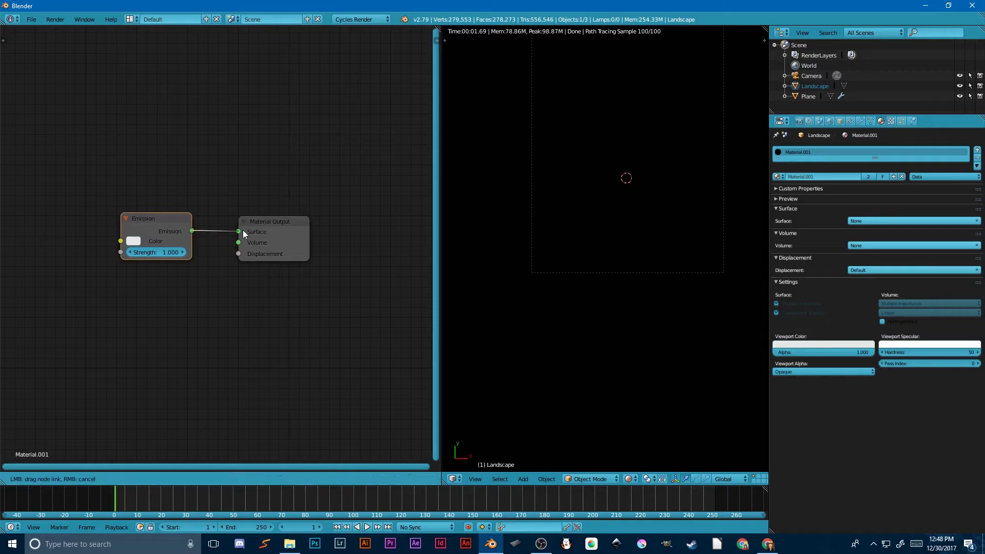
{"action": "left_click_drag", "start_coordinate": [243, 231], "coordinate": [243, 232]}
{"action": "middle_click_drag", "start_coordinate": [178, 245], "coordinate": [246, 245]}
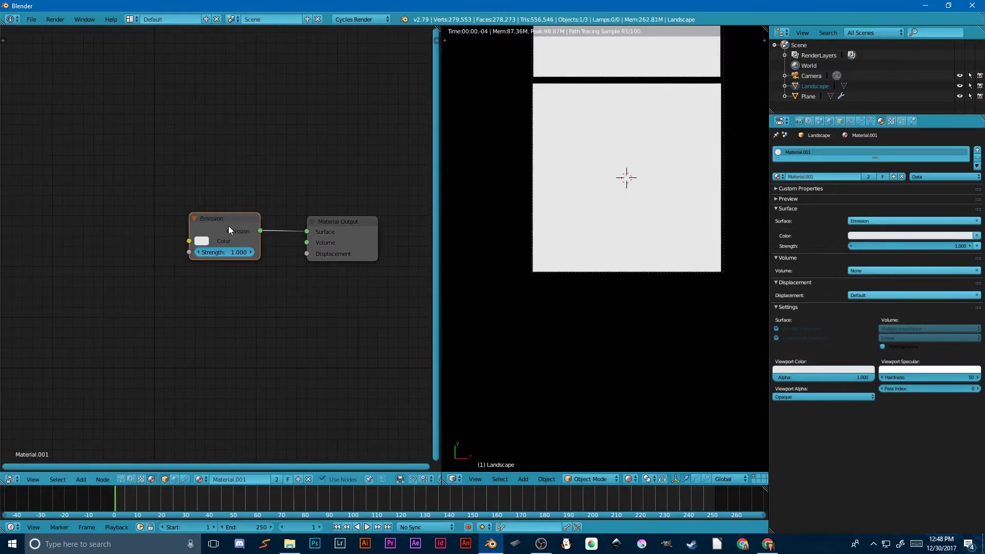
{"action": "left_click_drag", "start_coordinate": [229, 226], "coordinate": [245, 230]}
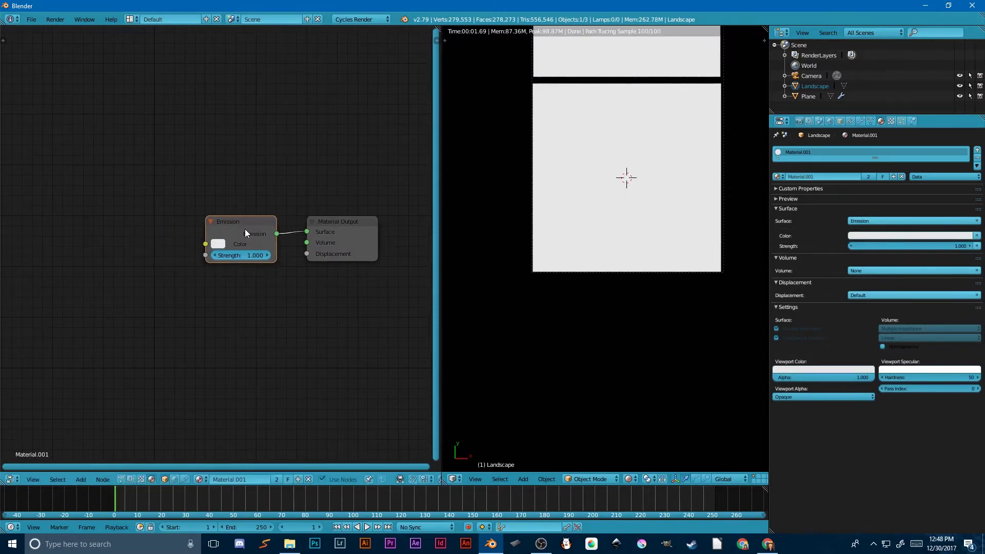
Set the Emission node's strength to 5
{"action": "left_click", "coordinate": [242, 258]}
{"action": "type", "text": "5"}
{"action": "key", "text": "Return"}
{"action": "scroll", "coordinate": [225, 254], "scroll_direction": "up", "scroll_amount": 2}
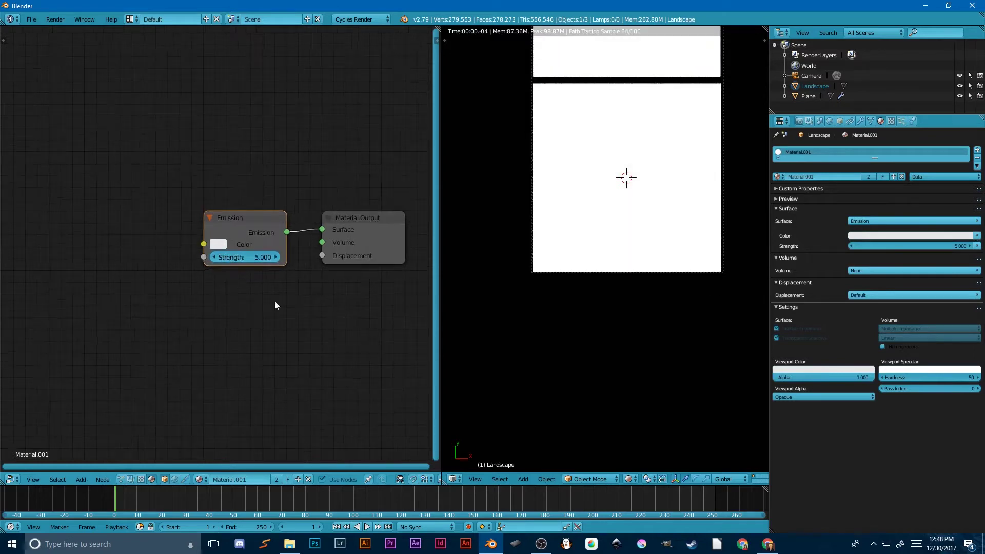
{"action": "middle_click_drag", "start_coordinate": [179, 284], "coordinate": [247, 268]}
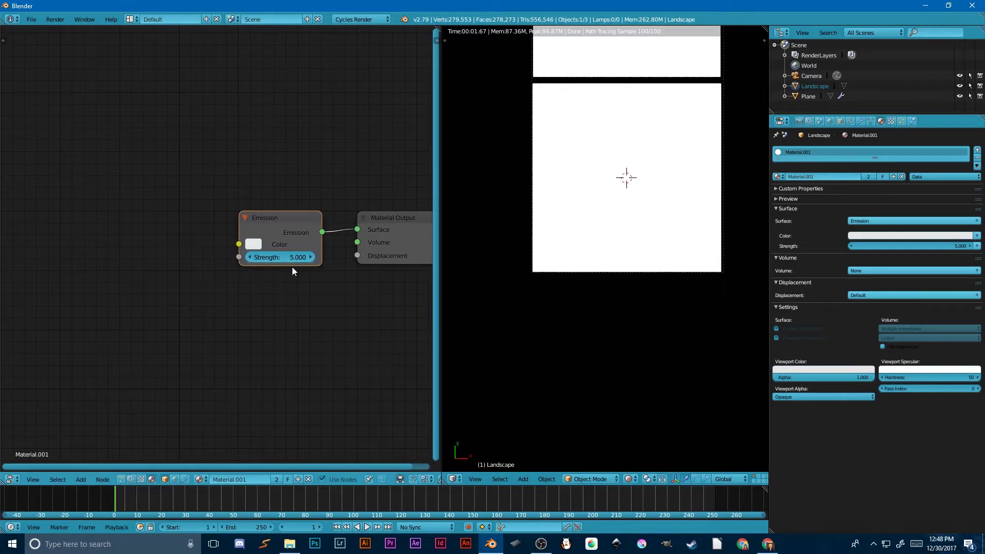
Add a Geometry node ahead of the Emission node and preview its Position output on both terrains through a Viewer
{"action": "key", "text": "shift+a"}
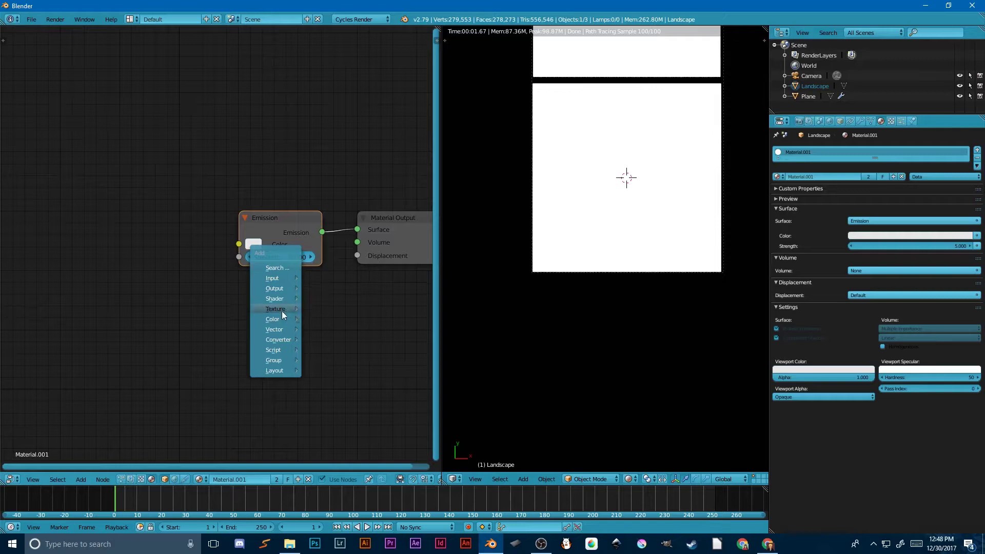
{"action": "mouse_move", "coordinate": [273, 277]}
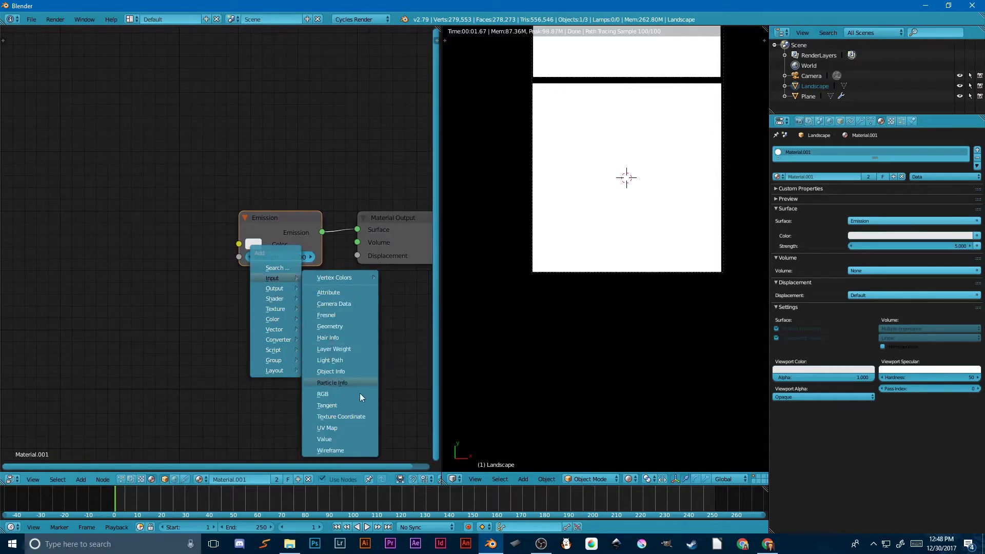
{"action": "left_click", "coordinate": [347, 327]}
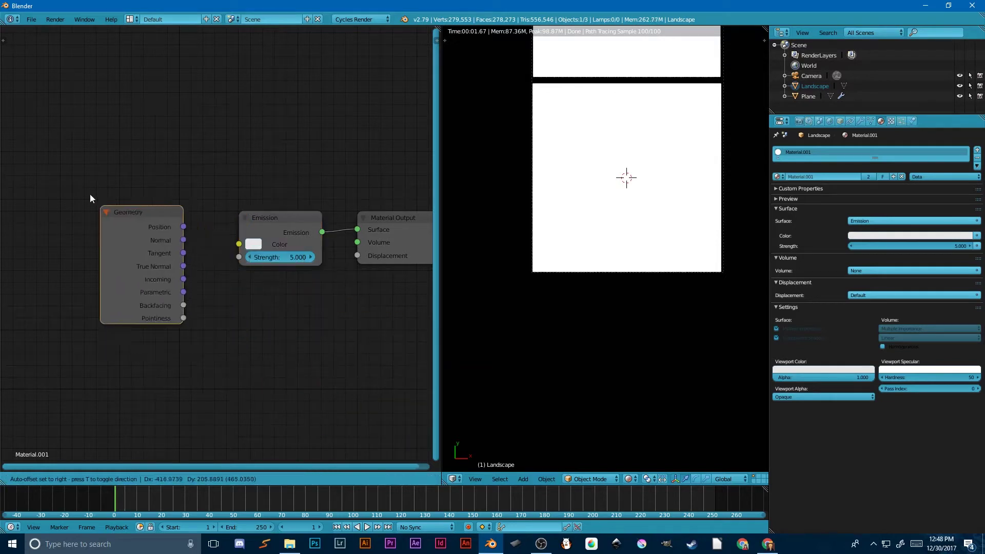
{"action": "left_click", "coordinate": [39, 190]}
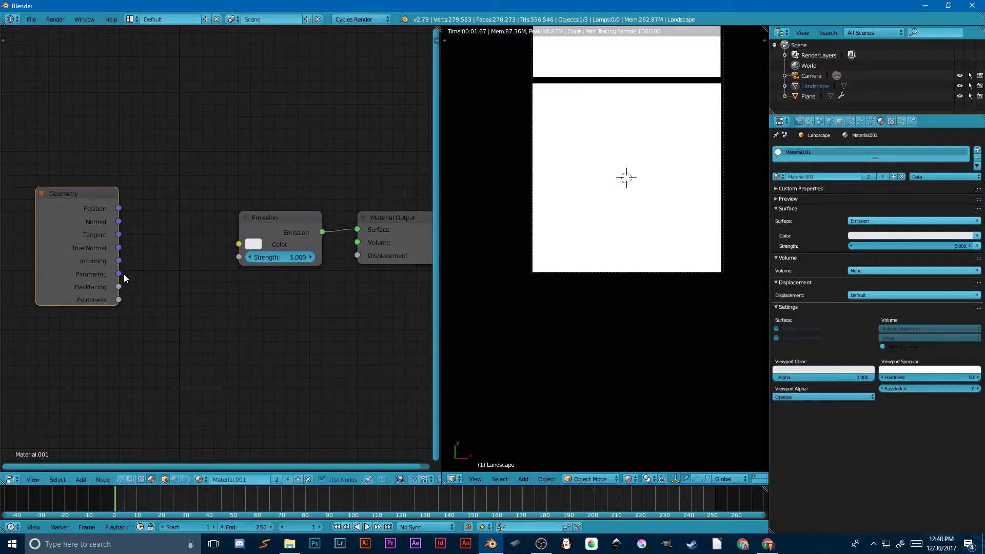
{"action": "left_click", "coordinate": [78, 197], "text": "ctrl+shift"}
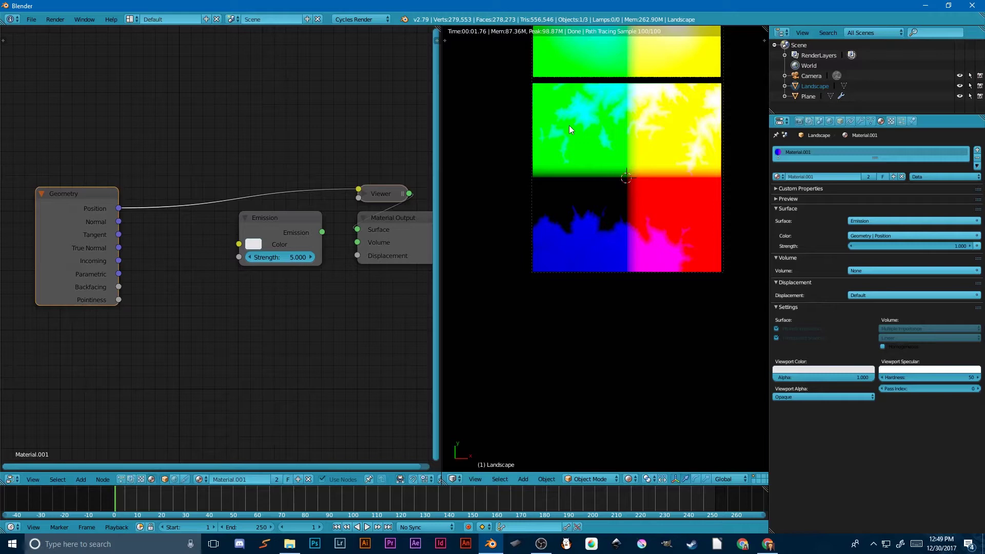
{"action": "middle_click_drag", "start_coordinate": [561, 312], "coordinate": [539, 272]}
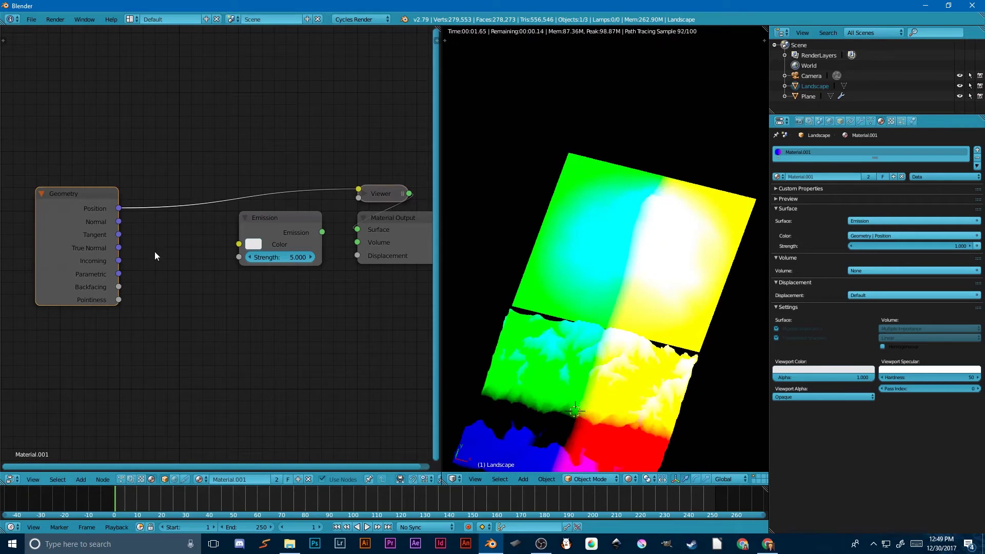
Insert a Separate XYZ node between the Geometry node's Position output and the Viewer
{"action": "key", "text": "shift+a"}
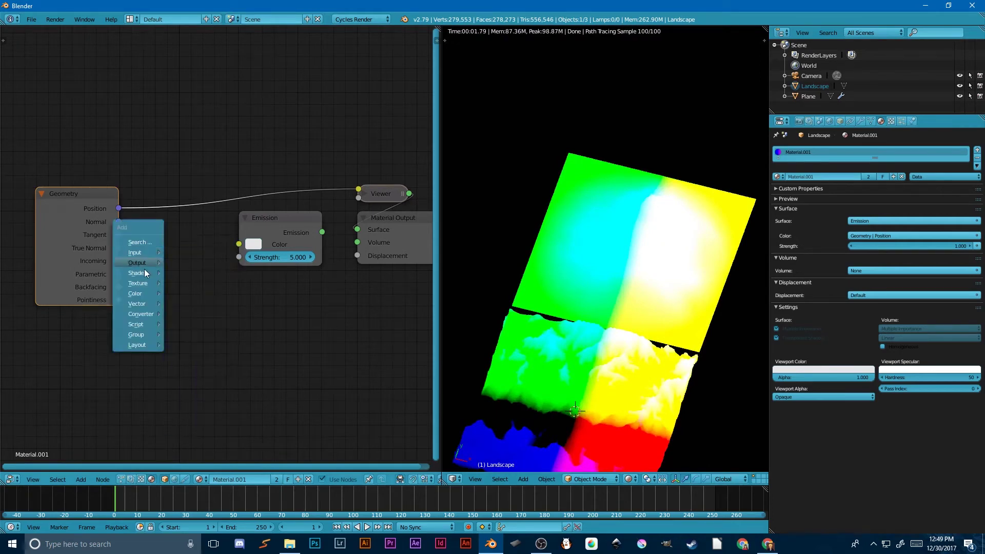
{"action": "mouse_move", "coordinate": [150, 314]}
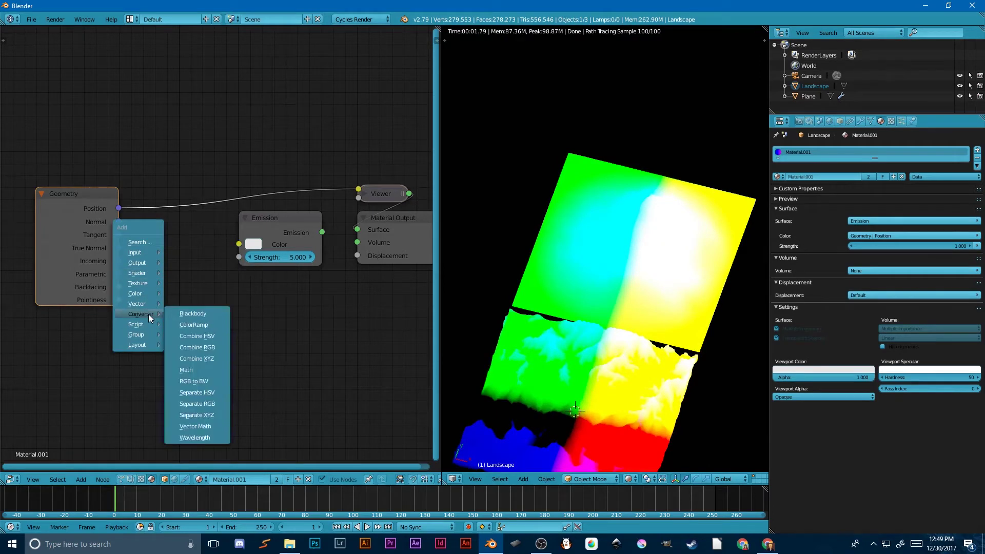
{"action": "left_click", "coordinate": [211, 419]}
{"action": "left_click", "coordinate": [171, 159]}
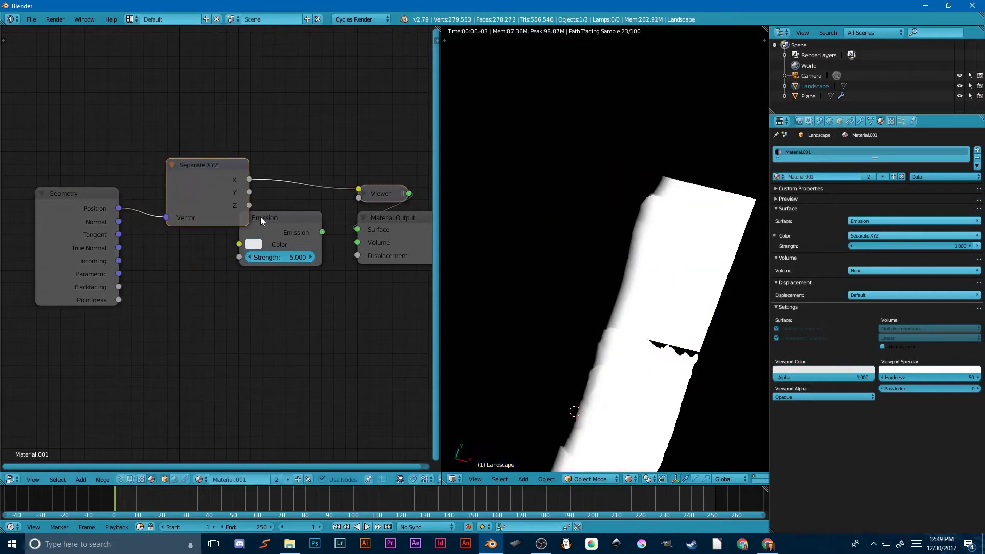
Preview the Z output of the Separate XYZ node and check the height gradient on both terrains from several angles
{"action": "middle_click_drag", "start_coordinate": [260, 217], "coordinate": [171, 231]}
{"action": "left_click", "coordinate": [103, 190], "text": "ctrl+shift"}
{"action": "left_click", "coordinate": [103, 189], "text": "ctrl+shift"}
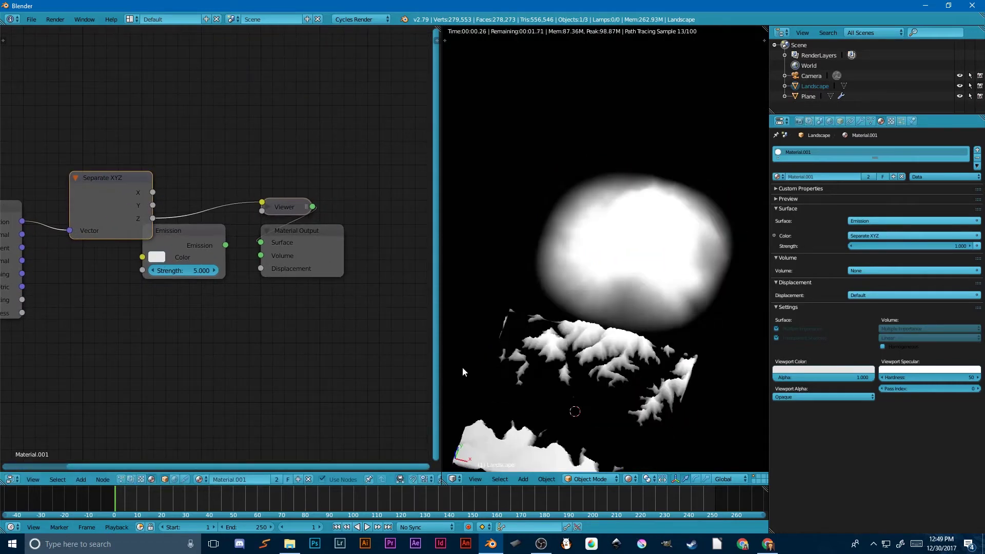
{"action": "mouse_move", "coordinate": [557, 394]}
{"action": "middle_mouse_down"}
{"action": "mouse_move", "coordinate": [662, 330]}
{"action": "mouse_move", "coordinate": [684, 340]}
{"action": "mouse_move", "coordinate": [594, 361]}
{"action": "mouse_move", "coordinate": [605, 436]}
{"action": "middle_mouse_up"}
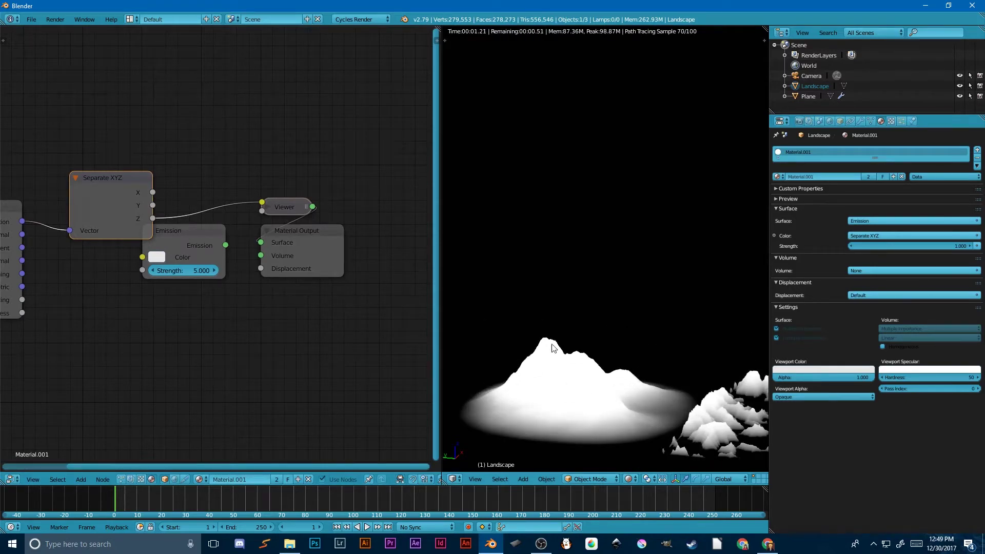
{"action": "mouse_move", "coordinate": [552, 344]}
{"action": "middle_mouse_down"}
{"action": "mouse_move", "coordinate": [664, 352]}
{"action": "mouse_move", "coordinate": [587, 398]}
{"action": "middle_mouse_up"}
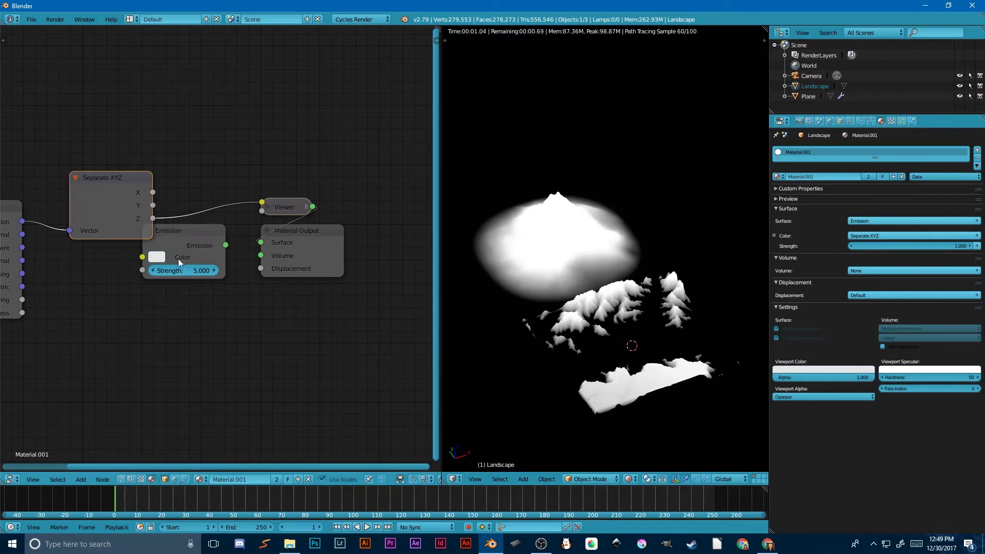
Move the Geometry and Separate XYZ nodes away from the Emission node to make room for another node between them
{"action": "scroll", "coordinate": [178, 258], "scroll_direction": "left", "scroll_amount": 5, "text": "ctrl"}
{"action": "left_click_drag", "start_coordinate": [165, 226], "coordinate": [35, 208]}
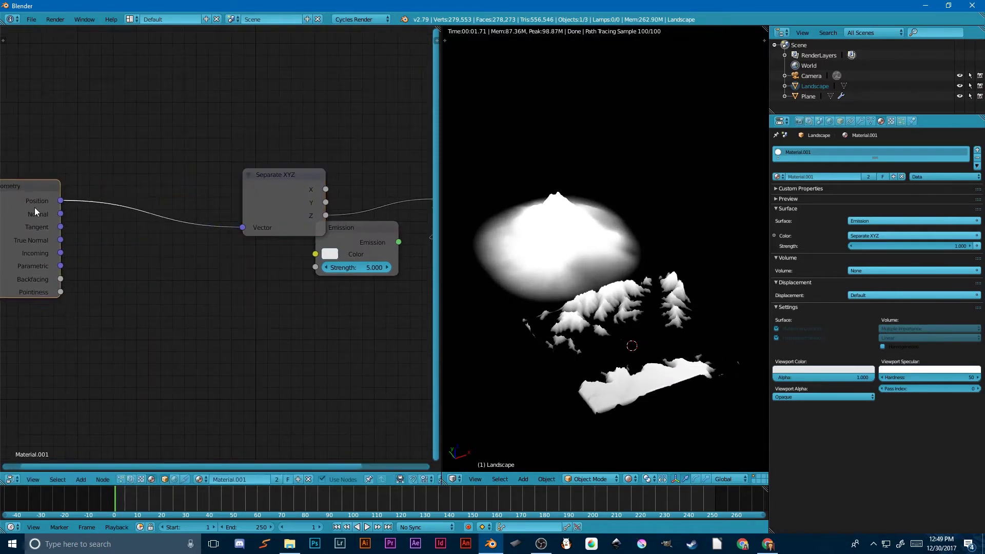
{"action": "scroll", "coordinate": [84, 215], "scroll_direction": "left", "scroll_amount": 5, "text": "ctrl"}
{"action": "left_click_drag", "start_coordinate": [365, 185], "coordinate": [192, 199]}
{"action": "middle_click_drag", "start_coordinate": [285, 229], "coordinate": [102, 236]}
{"action": "scroll", "coordinate": [102, 236], "scroll_direction": "down", "scroll_amount": 2}
{"action": "middle_click_drag", "start_coordinate": [187, 246], "coordinate": [270, 261]}
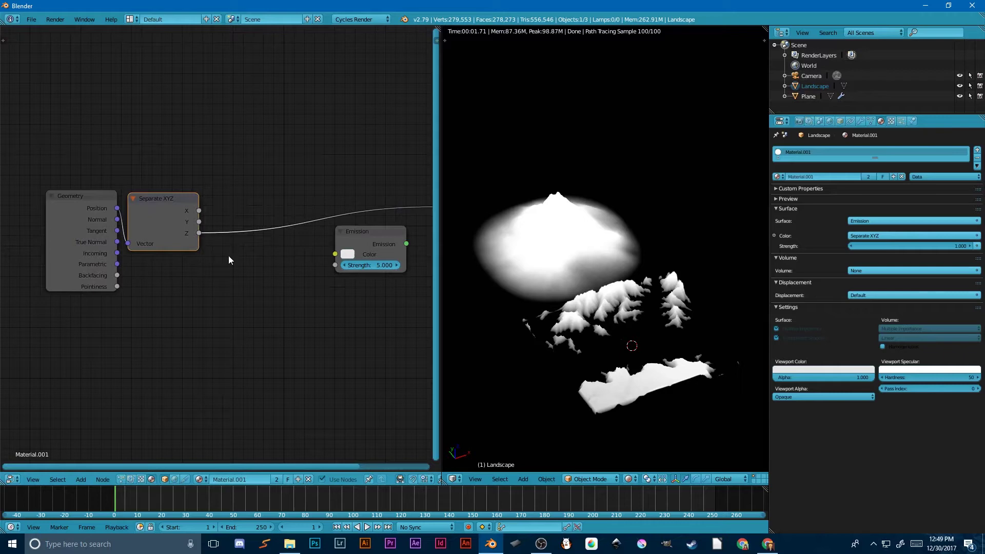
Insert a Wave Texture node between the Separate XYZ Z output and the Viewer, and inspect the bands on both terrains
{"action": "key", "text": "shift+a"}
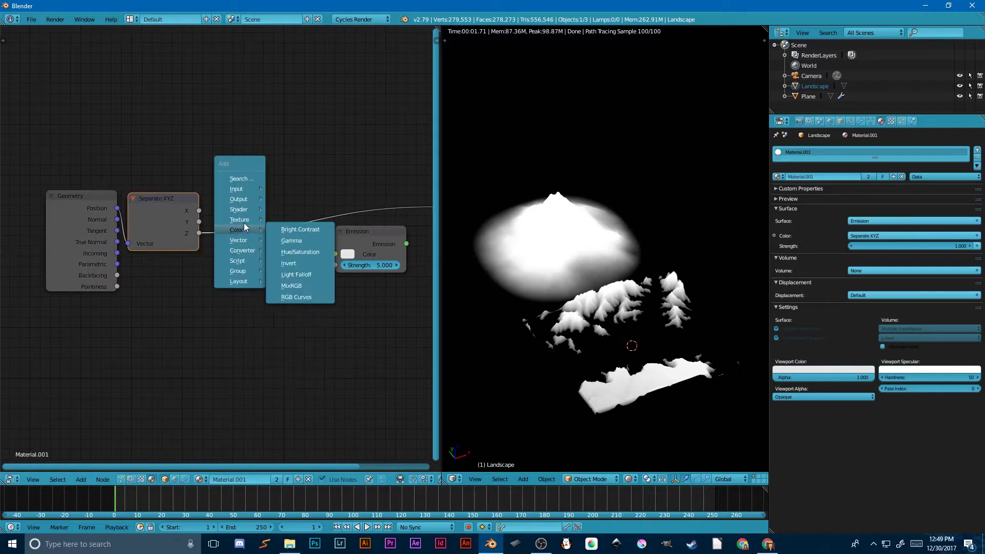
{"action": "mouse_move", "coordinate": [244, 219]}
{"action": "left_click", "coordinate": [298, 369]}
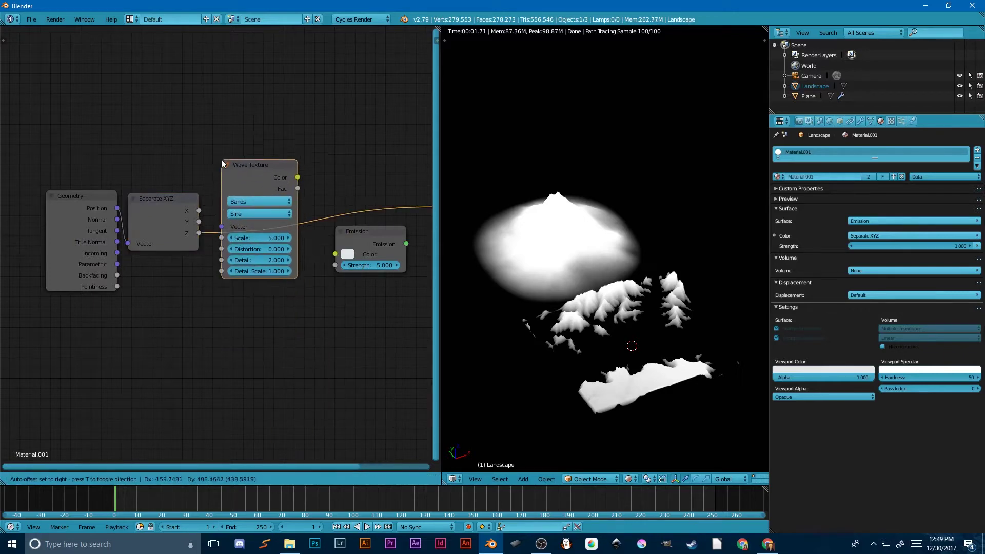
{"action": "left_click", "coordinate": [231, 169]}
{"action": "scroll", "coordinate": [642, 378], "scroll_direction": "up", "scroll_amount": 5}
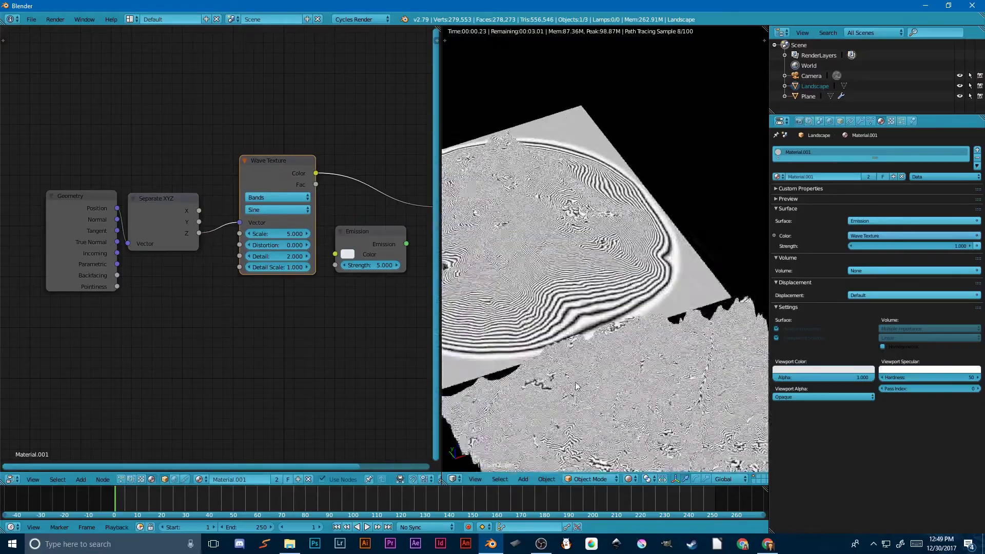
{"action": "middle_click_drag", "start_coordinate": [646, 357], "coordinate": [607, 323]}
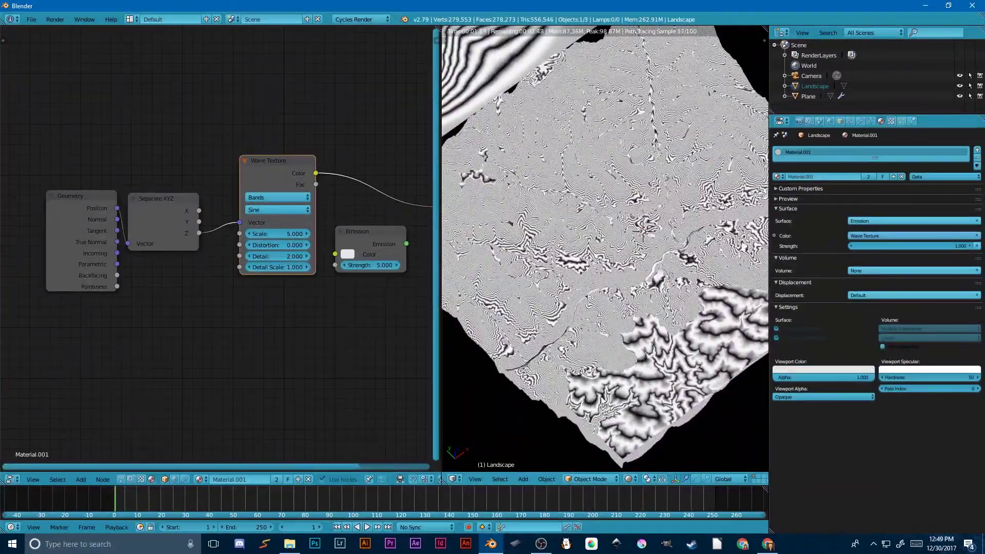
Set the Wave Texture's wave profile to Saw
{"action": "middle_click_drag", "start_coordinate": [603, 400], "coordinate": [592, 383]}
{"action": "scroll", "coordinate": [595, 394], "scroll_direction": "up", "scroll_amount": 4}
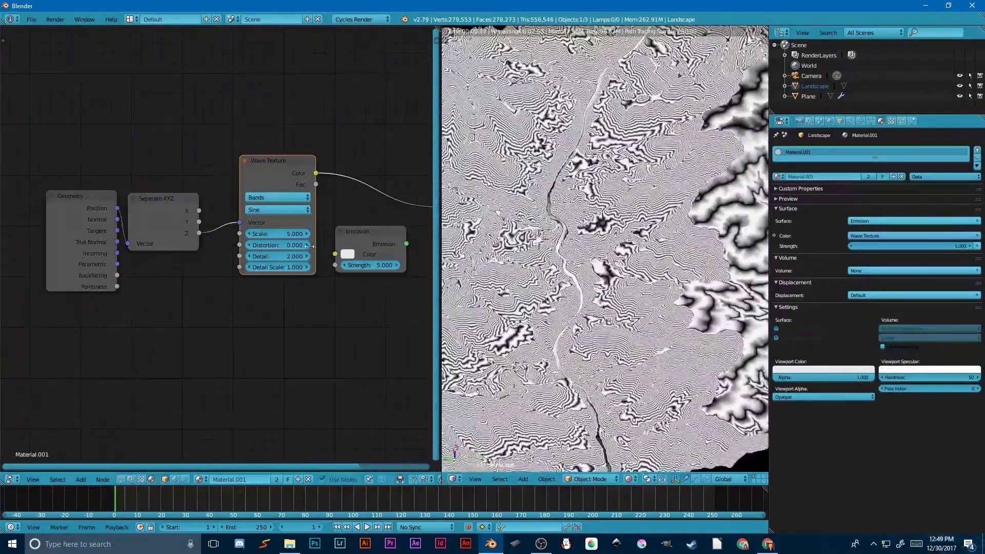
{"action": "left_click", "coordinate": [278, 210]}
{"action": "left_click", "coordinate": [260, 186]}
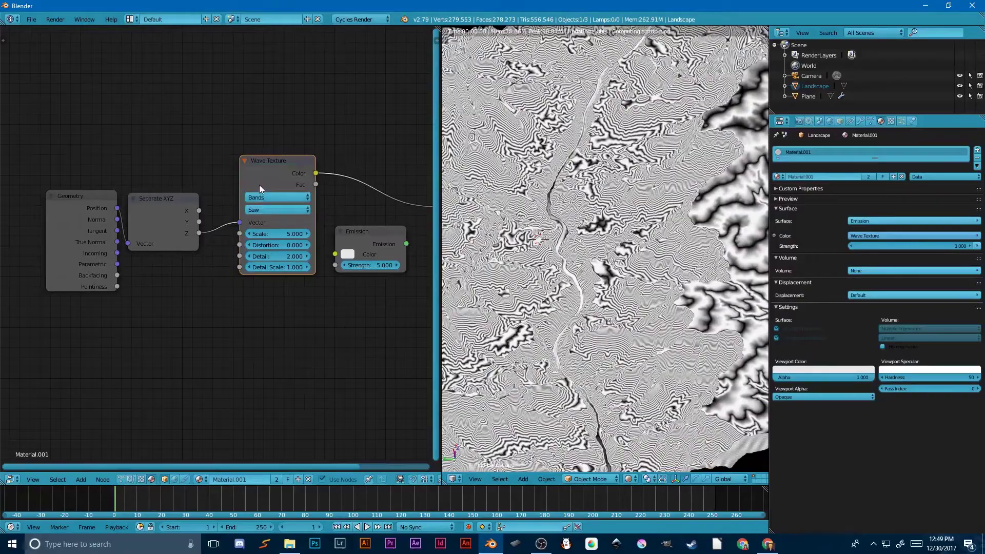
Lower the Wave Texture's scale to 0.700
{"action": "left_click_drag", "start_coordinate": [269, 234], "coordinate": [239, 234]}
{"action": "left_click", "coordinate": [250, 237]}
{"action": "left_click", "coordinate": [250, 237]}
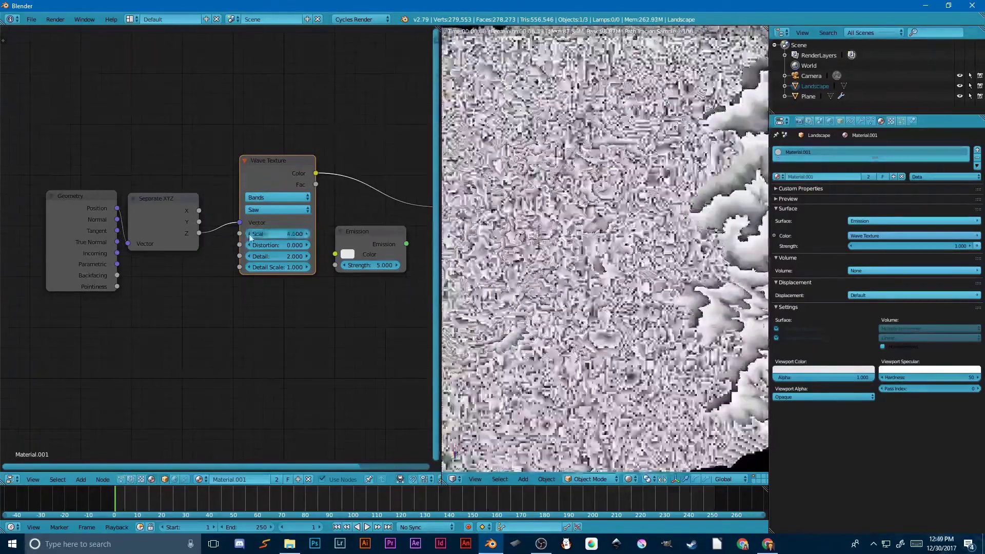
{"action": "left_click", "coordinate": [250, 236]}
{"action": "left_click", "coordinate": [250, 236]}
{"action": "left_click", "coordinate": [249, 236]}
{"action": "left_click", "coordinate": [249, 237]}
{"action": "left_click", "coordinate": [250, 237]}
{"action": "left_click", "coordinate": [249, 236]}
{"action": "left_click", "coordinate": [250, 236]}
{"action": "left_click", "coordinate": [250, 237]}
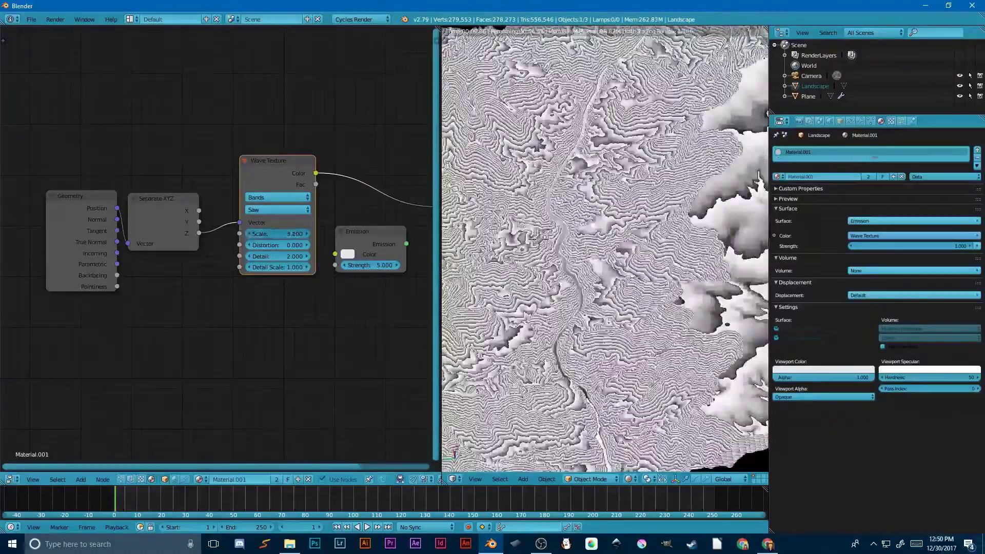
{"action": "left_click", "coordinate": [250, 236]}
{"action": "left_click", "coordinate": [250, 236]}
{"action": "left_click", "coordinate": [250, 236]}
{"action": "left_click", "coordinate": [250, 236]}
{"action": "left_click", "coordinate": [250, 236]}
{"action": "left_click", "coordinate": [250, 236]}
{"action": "left_click_drag", "start_coordinate": [250, 235], "coordinate": [225, 236]}
{"action": "left_click", "coordinate": [249, 236]}
{"action": "left_click", "coordinate": [249, 237]}
{"action": "left_click", "coordinate": [249, 236]}
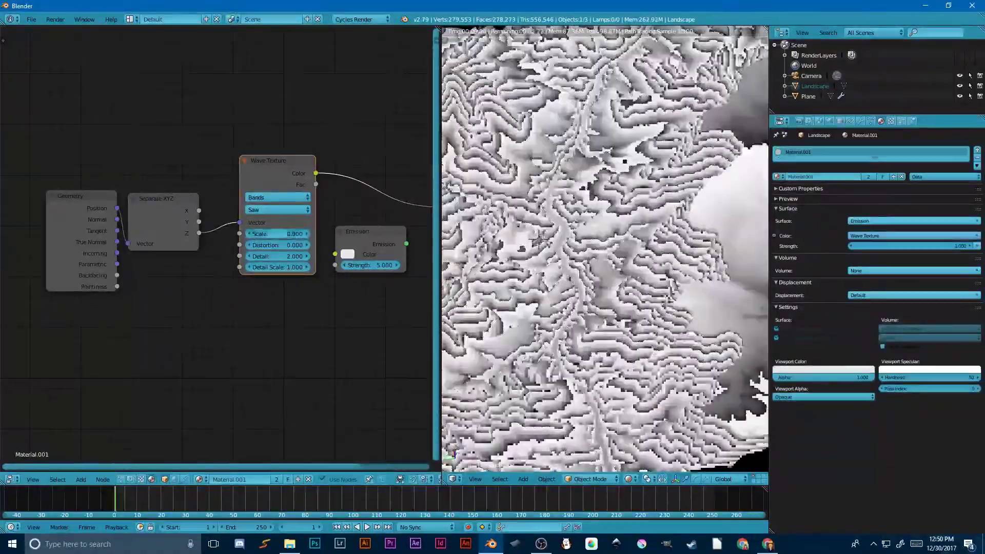
{"action": "left_click", "coordinate": [250, 236]}
{"action": "left_click", "coordinate": [250, 236]}
{"action": "left_click", "coordinate": [250, 236]}
Examine the sawtooth bands on the canyon terrain from directly above, including a close view around the river
{"action": "scroll", "coordinate": [547, 339], "scroll_direction": "down", "scroll_amount": 3}
{"action": "middle_click_drag", "start_coordinate": [548, 343], "coordinate": [556, 293]}
{"action": "key", "text": "KP_7"}
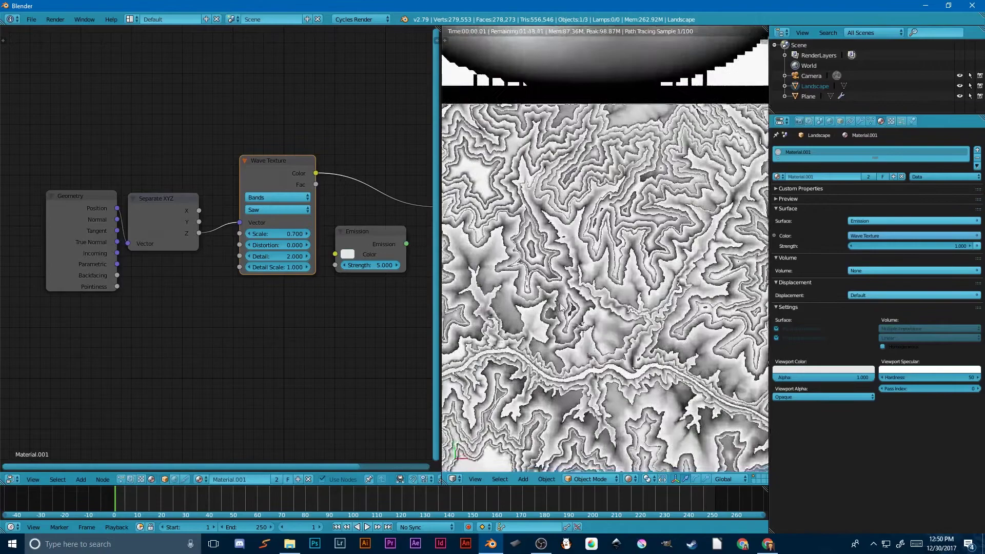
{"action": "scroll", "coordinate": [555, 293], "scroll_direction": "up", "scroll_amount": 2}
{"action": "scroll", "coordinate": [629, 355], "scroll_direction": "up", "scroll_amount": 2}
{"action": "scroll", "coordinate": [629, 355], "scroll_direction": "up", "scroll_amount": 2}
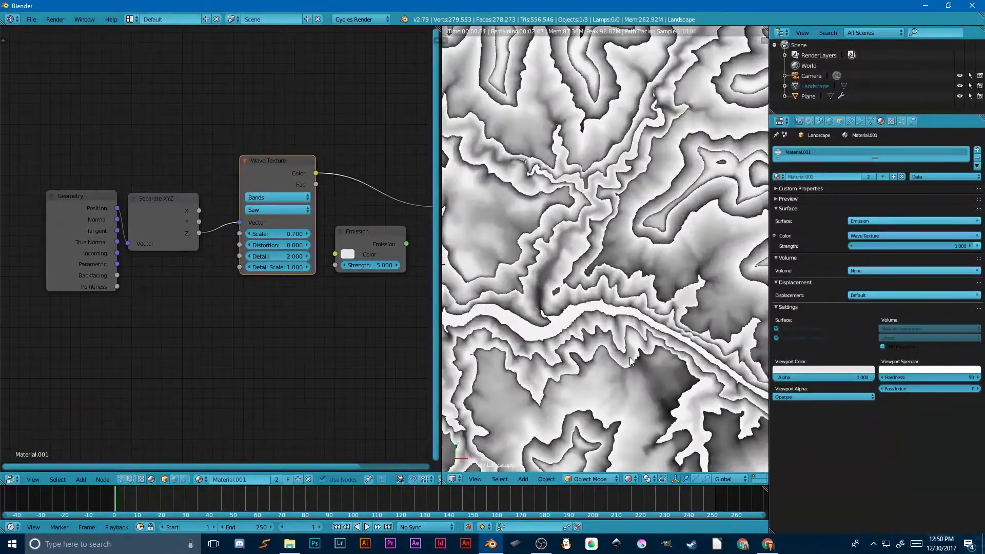
{"action": "middle_click_drag", "start_coordinate": [630, 355], "coordinate": [595, 316], "text": "shift"}
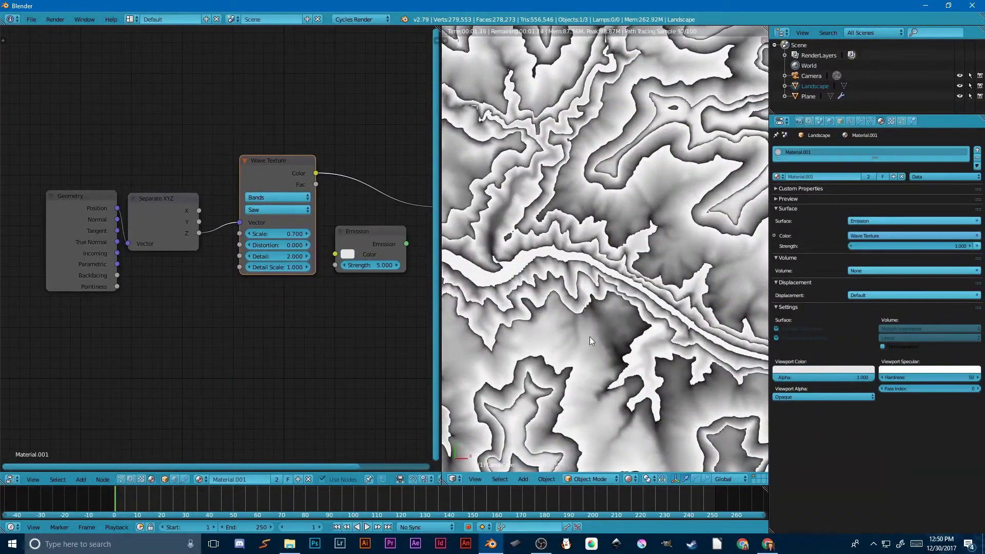
Move the Geometry, Separate XYZ and Wave Texture nodes together away from the Emission node to free up space
{"action": "left_click", "coordinate": [266, 206]}
{"action": "middle_click_drag", "start_coordinate": [350, 240], "coordinate": [306, 236]}
{"action": "left_click_drag", "start_coordinate": [266, 169], "coordinate": [235, 210]}
{"action": "left_click", "coordinate": [120, 209], "text": "shift"}
{"action": "left_click", "coordinate": [82, 214], "text": "shift"}
{"action": "scroll", "coordinate": [154, 237], "scroll_direction": "down", "scroll_amount": 4}
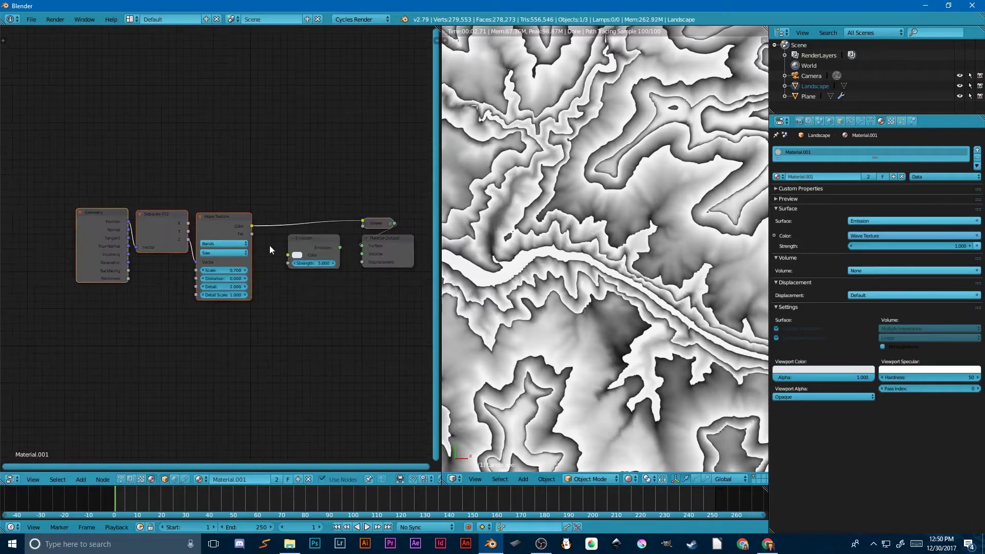
{"action": "key", "text": "g"}
{"action": "left_click", "coordinate": [196, 242]}
Insert a ColorRamp node between the Wave Texture's Color output and the Viewer, and separate it from the Emission node
{"action": "key", "text": "shift+a"}
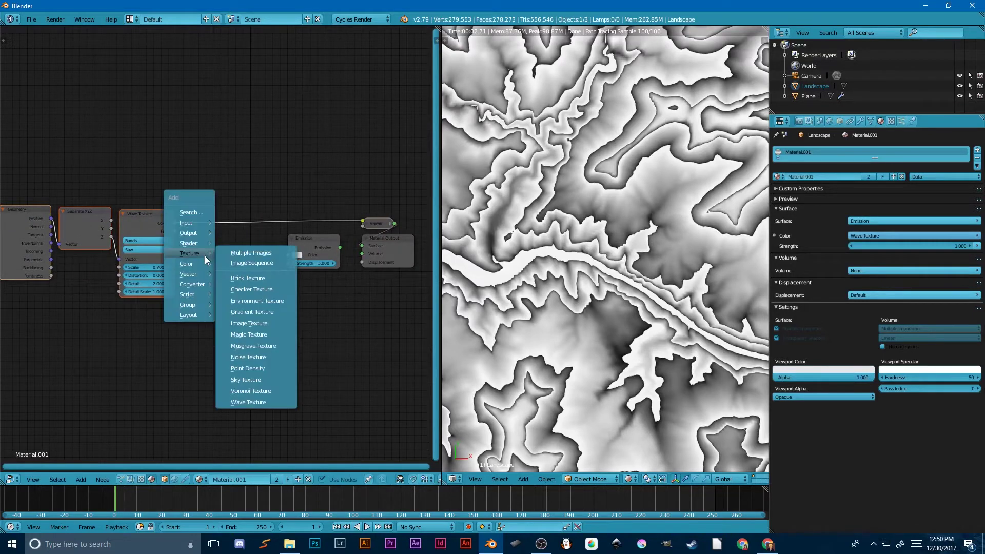
{"action": "mouse_move", "coordinate": [198, 285]}
{"action": "left_click", "coordinate": [247, 294]}
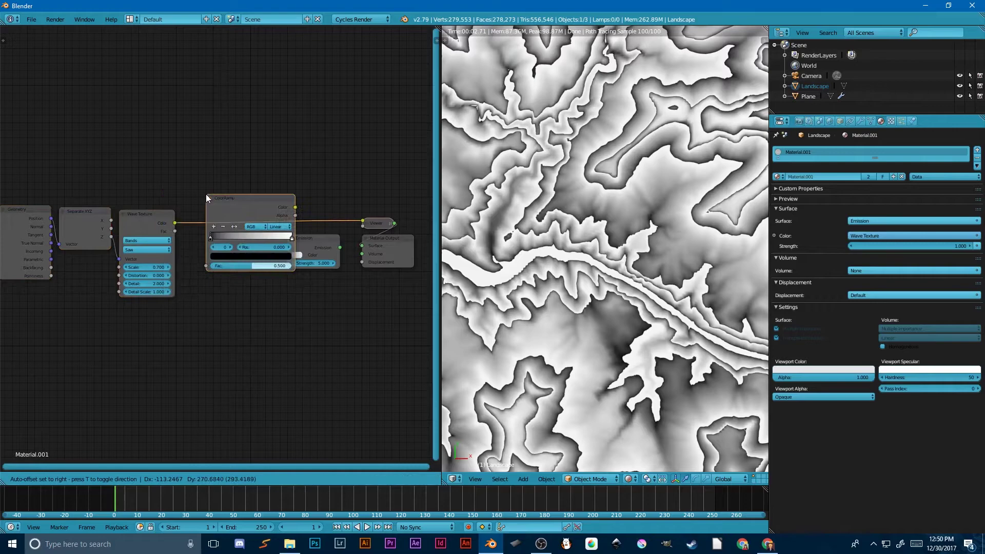
{"action": "left_click", "coordinate": [189, 191]}
{"action": "scroll", "coordinate": [334, 252], "scroll_direction": "up", "scroll_amount": 3}
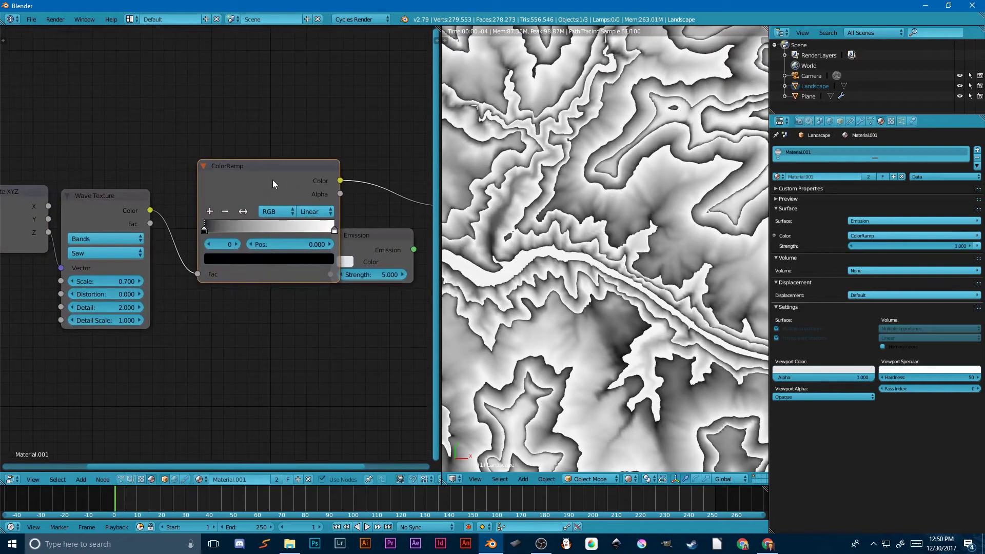
{"action": "left_click_drag", "start_coordinate": [272, 179], "coordinate": [248, 182]}
{"action": "left_click_drag", "start_coordinate": [356, 236], "coordinate": [380, 240]}
Set the ColorRamp's interpolation to Constant and flip the ramp's colours
{"action": "left_click", "coordinate": [290, 216]}
{"action": "left_click", "coordinate": [294, 152]}
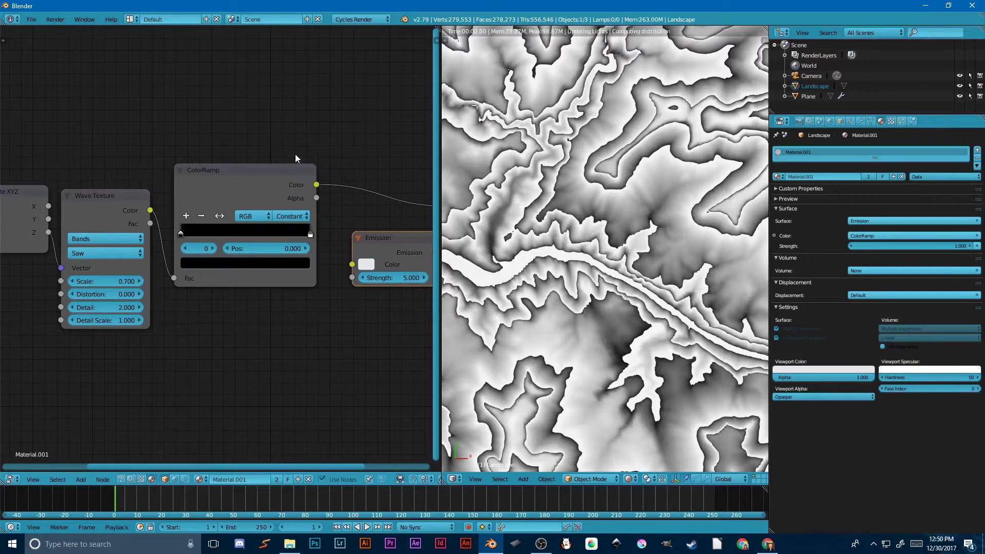
{"action": "scroll", "coordinate": [361, 247], "scroll_direction": "up", "scroll_amount": 2}
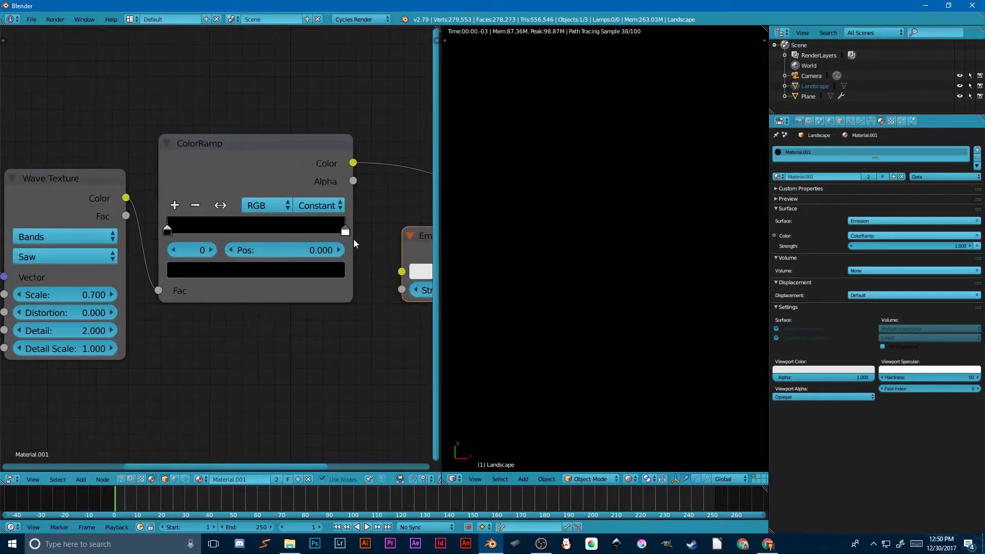
{"action": "left_click", "coordinate": [224, 208]}
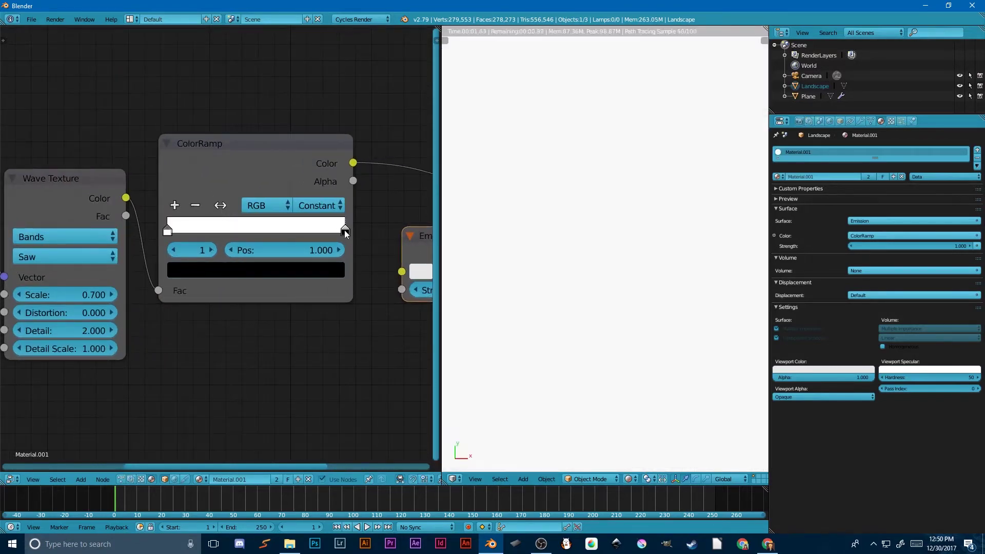
Set the ColorRamp's black stop to position 0.001 and check the thin contour lines on both terrains
{"action": "left_click_drag", "start_coordinate": [345, 233], "coordinate": [170, 230]}
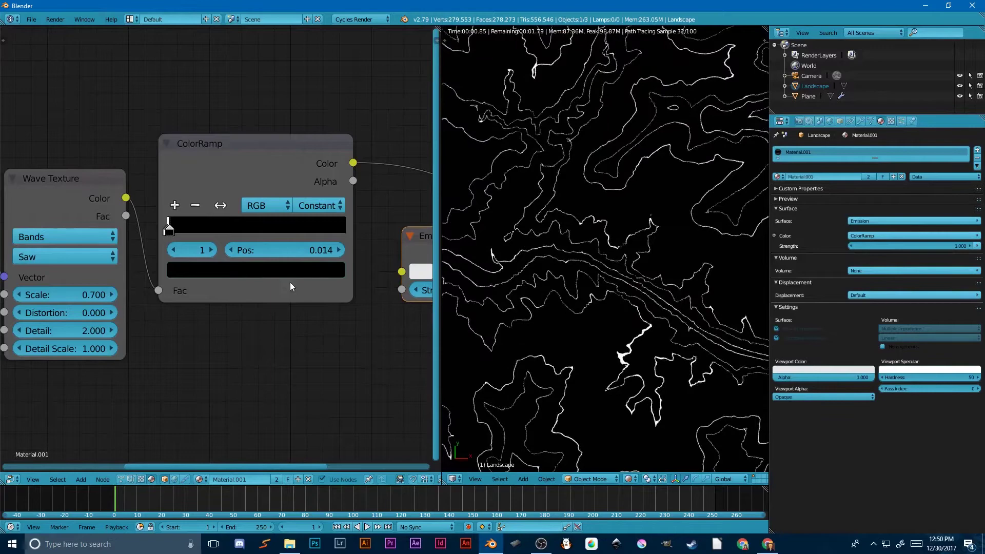
{"action": "left_click", "coordinate": [306, 251]}
{"action": "left_click", "coordinate": [309, 252]}
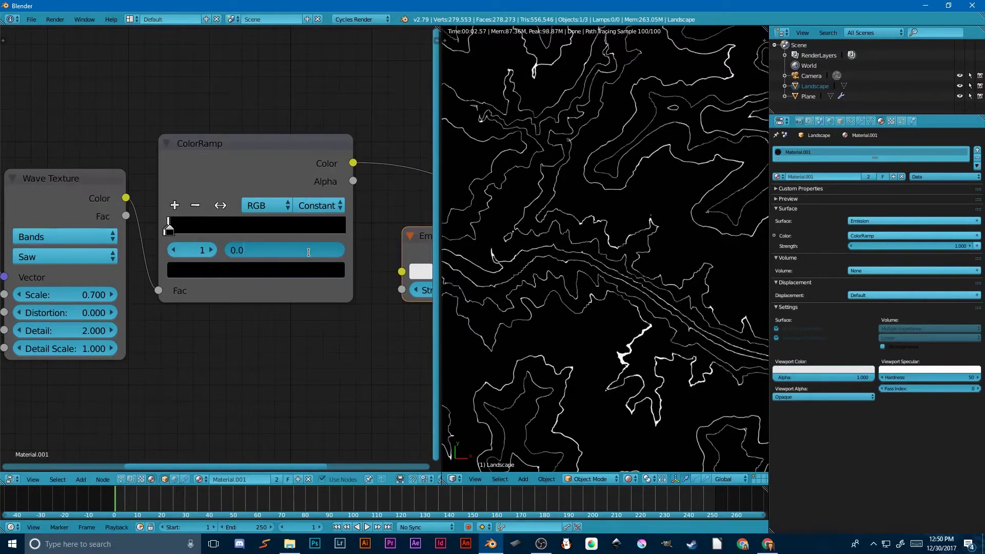
{"action": "key", "text": "Return"}
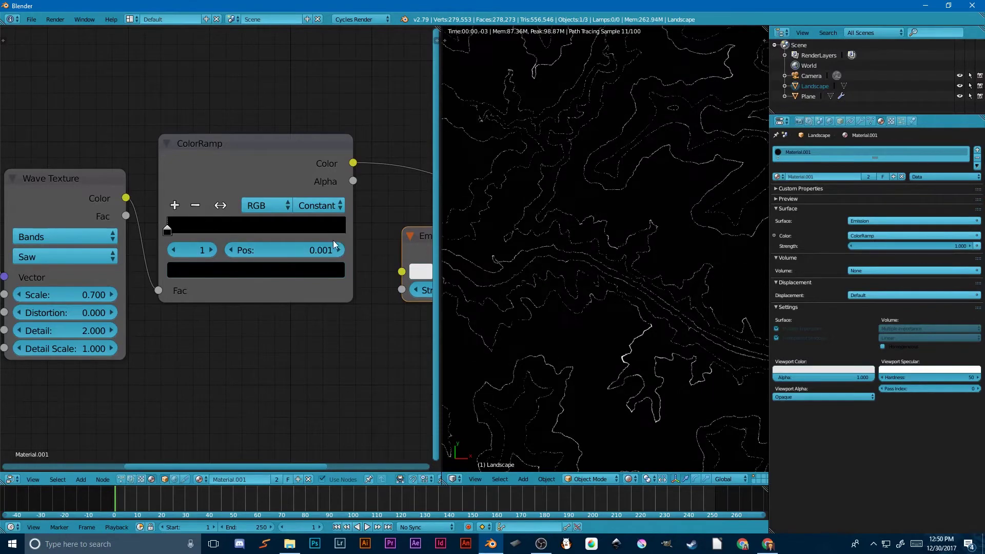
{"action": "scroll", "coordinate": [621, 280], "scroll_direction": "down", "scroll_amount": 3}
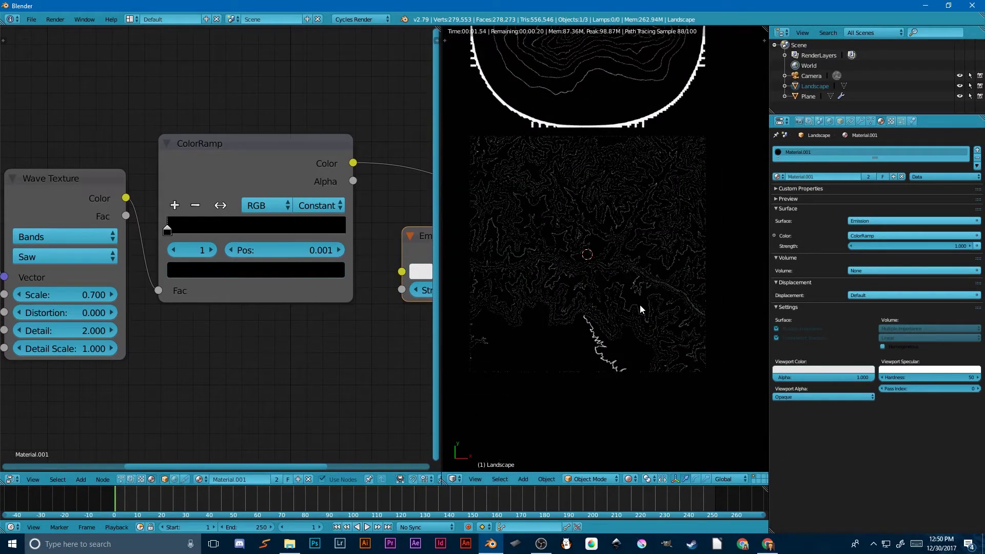
{"action": "middle_click_drag", "start_coordinate": [593, 216], "coordinate": [608, 252], "text": "shift"}
{"action": "middle_click_drag", "start_coordinate": [571, 108], "coordinate": [572, 239], "text": "shift"}
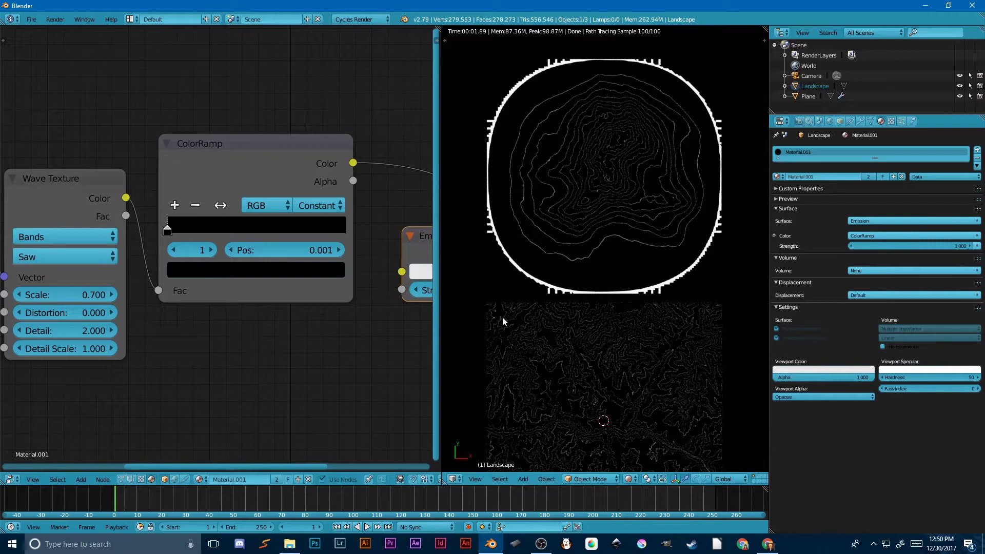
{"action": "middle_click_drag", "start_coordinate": [504, 318], "coordinate": [701, 272]}
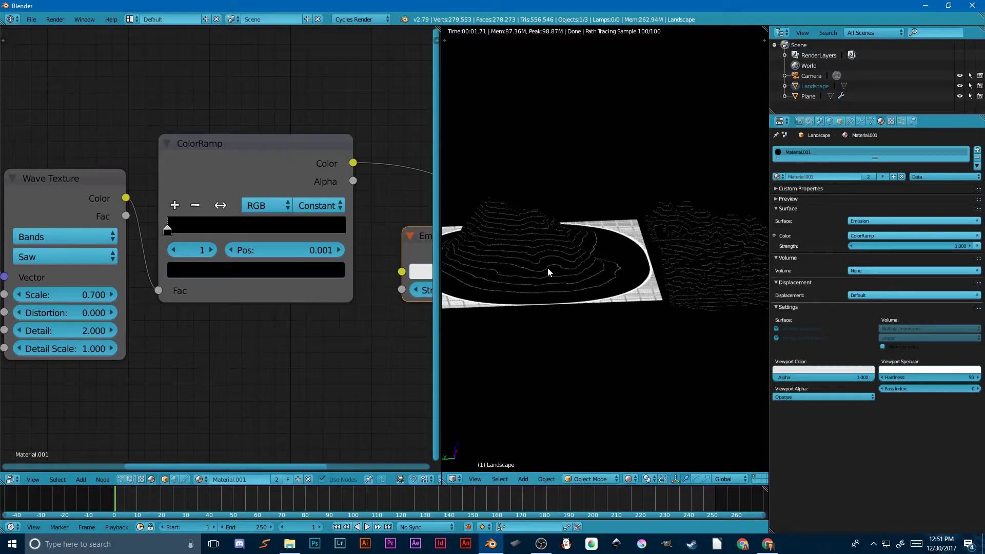
Move the Geometry, Separate XYZ, Wave Texture and ColorRamp nodes together away from the Emission node
{"action": "middle_click_drag", "start_coordinate": [157, 341], "coordinate": [286, 321]}
{"action": "scroll", "coordinate": [295, 317], "scroll_direction": "down", "scroll_amount": 3}
{"action": "middle_click_drag", "start_coordinate": [313, 257], "coordinate": [258, 278]}
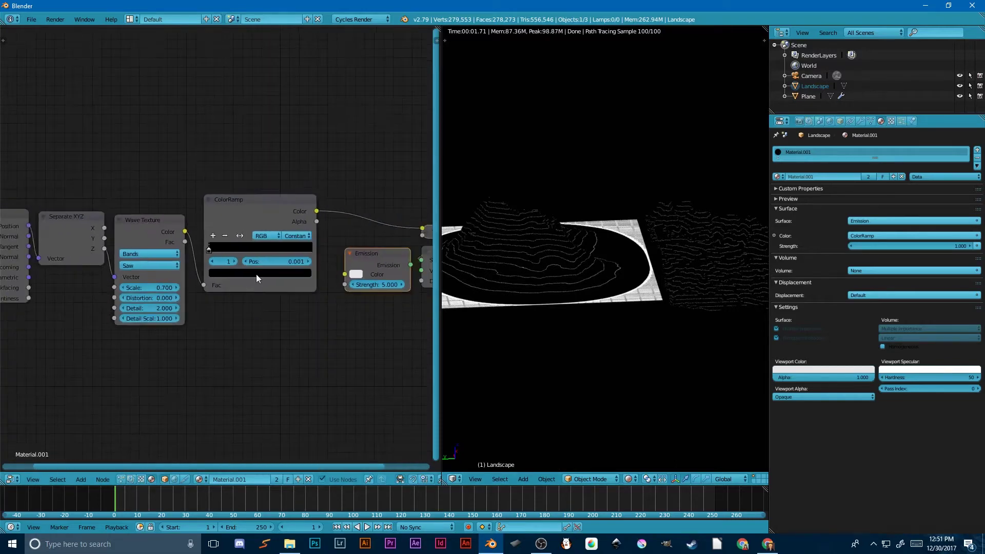
{"action": "right_click", "coordinate": [254, 232]}
{"action": "right_click", "coordinate": [270, 208]}
{"action": "right_click", "coordinate": [270, 208]}
{"action": "right_click", "coordinate": [132, 234], "text": "shift"}
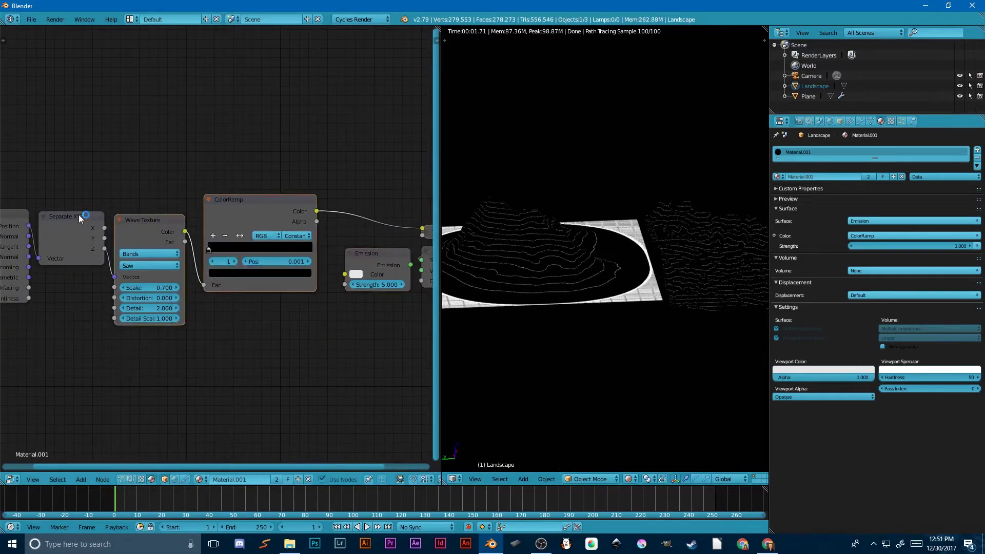
{"action": "right_click", "coordinate": [79, 215], "text": "shift"}
{"action": "right_click", "coordinate": [22, 217], "text": "shift"}
{"action": "scroll", "coordinate": [255, 209], "scroll_direction": "down", "scroll_amount": 5}
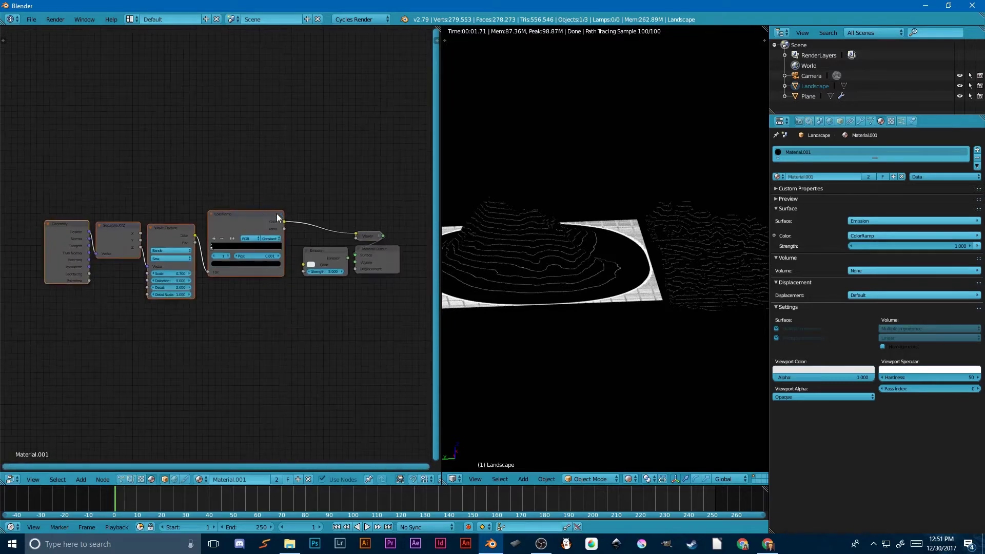
{"action": "right_click_drag", "start_coordinate": [277, 217], "coordinate": [229, 215]}
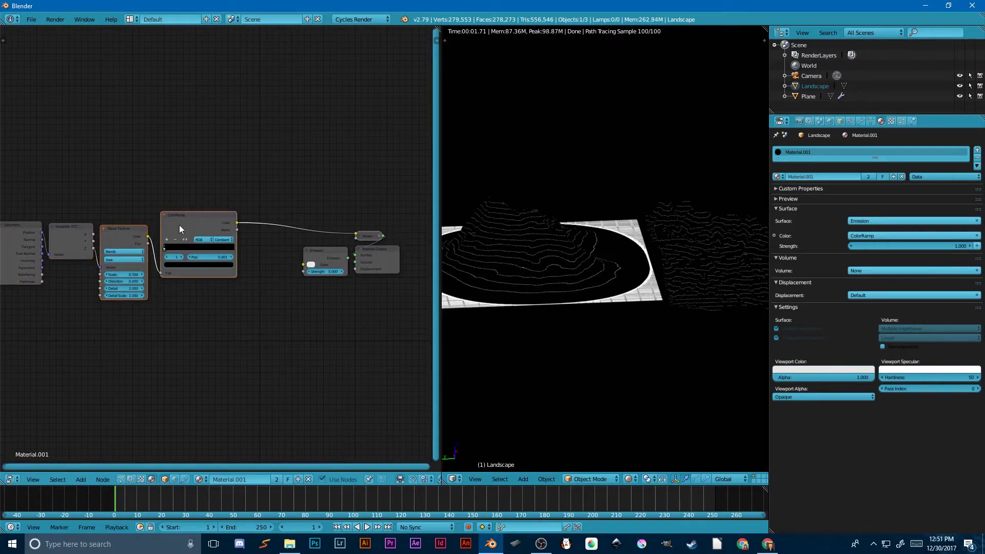
Open a gap before the Wave Texture node and insert a Math node between it and the Separate XYZ Z output
{"action": "key", "text": "g"}
{"action": "left_click", "coordinate": [202, 235]}
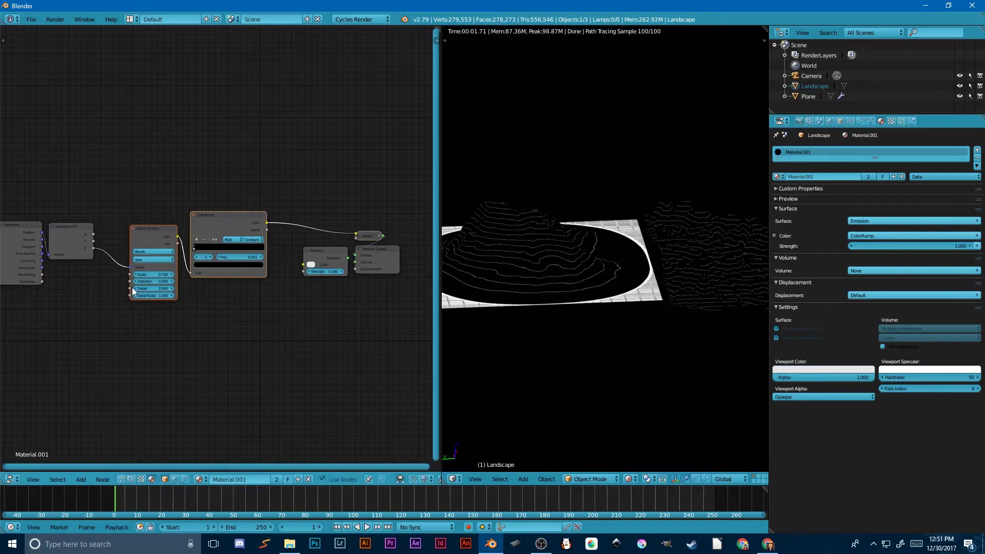
{"action": "key", "text": "shift+a"}
{"action": "mouse_move", "coordinate": [131, 287]}
{"action": "left_click", "coordinate": [121, 218]}
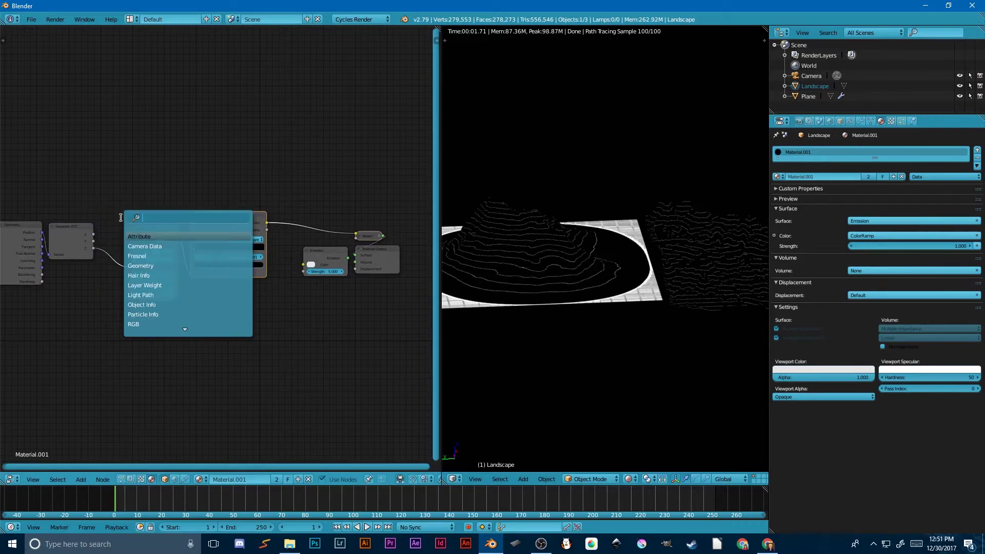
{"action": "type", "text": "math"}
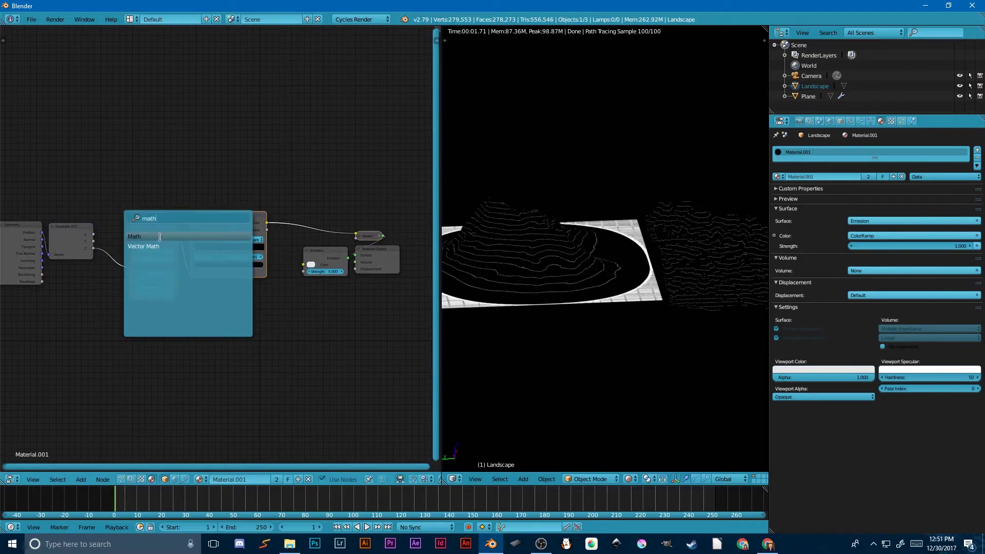
{"action": "left_click", "coordinate": [159, 236]}
{"action": "left_click", "coordinate": [100, 222]}
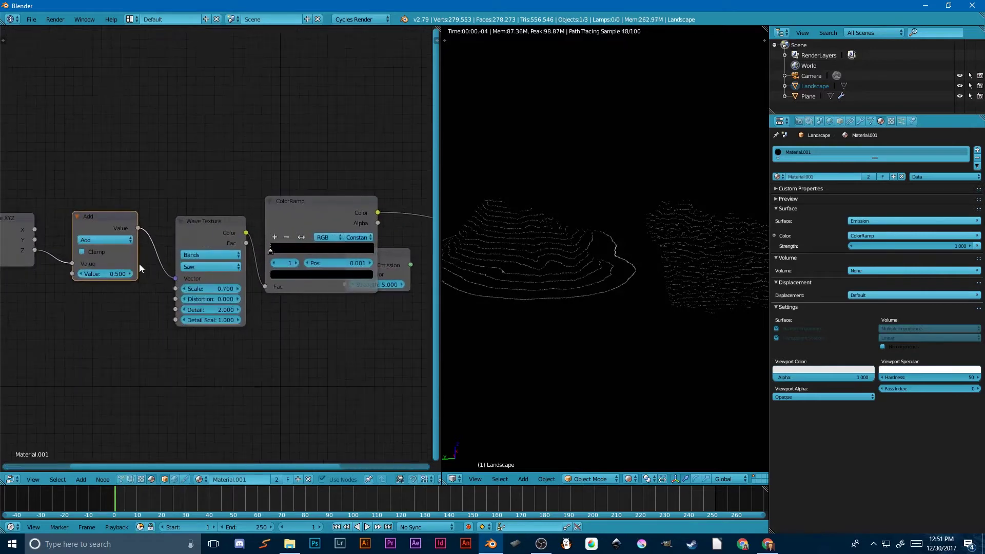
Examine the offset contour lines on both terrains from directly above
{"action": "scroll", "coordinate": [140, 263], "scroll_direction": "up", "scroll_amount": 3}
{"action": "middle_click_drag", "start_coordinate": [274, 288], "coordinate": [191, 275]}
{"action": "scroll", "coordinate": [630, 271], "scroll_direction": "down", "scroll_amount": 3}
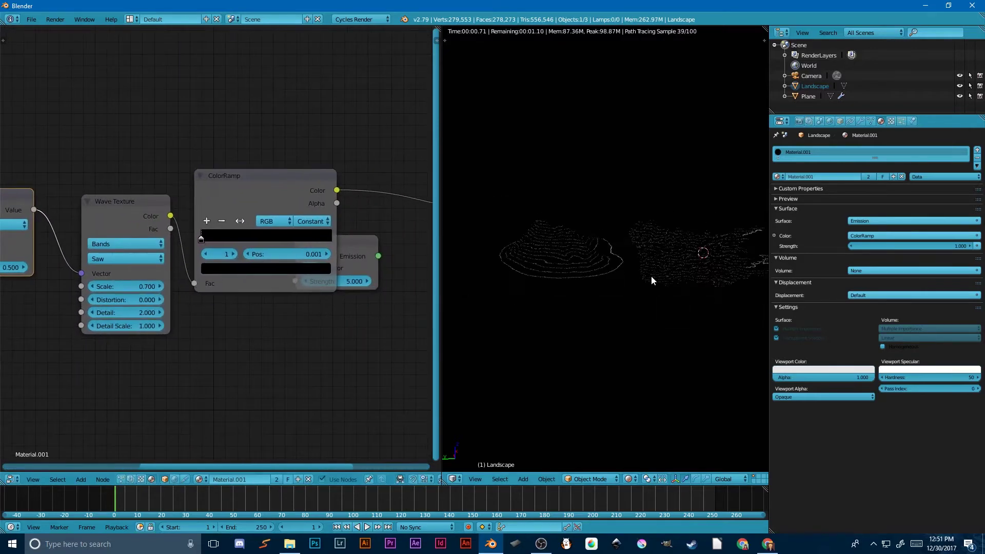
{"action": "key", "text": "KP_7"}
{"action": "scroll", "coordinate": [651, 277], "scroll_direction": "up", "scroll_amount": 4}
{"action": "middle_click_drag", "start_coordinate": [654, 315], "coordinate": [647, 202], "text": "shift"}
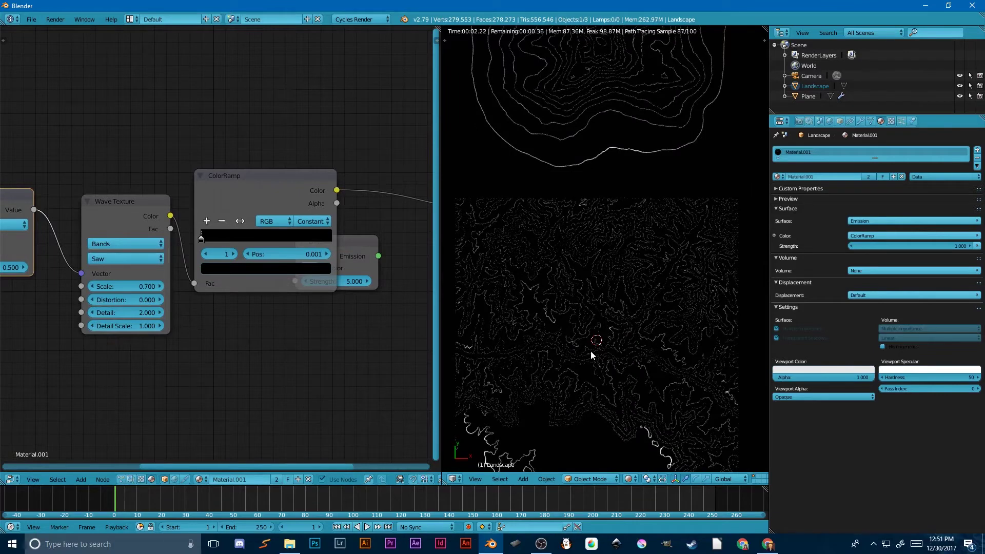
{"action": "scroll", "coordinate": [629, 294], "scroll_direction": "up", "scroll_amount": 3}
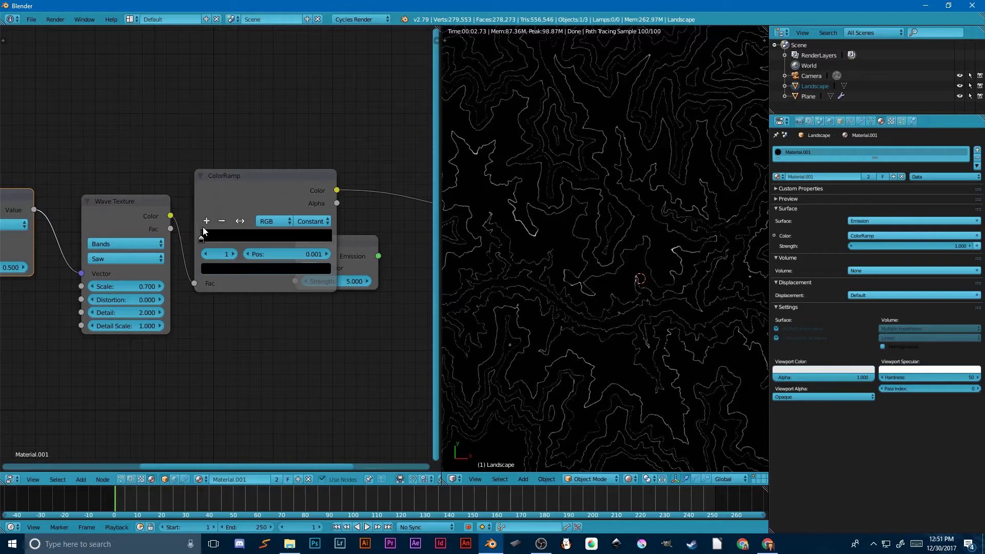
Move the ColorRamp's black stop to about 0.096 and check the line thickness in the top and right side views
{"action": "left_click_drag", "start_coordinate": [201, 238], "coordinate": [223, 243]}
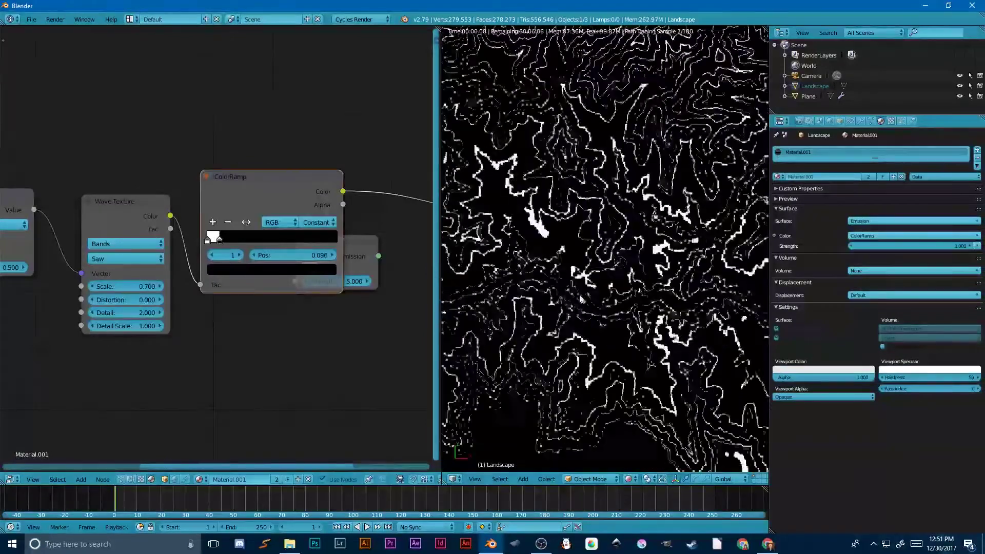
{"action": "scroll", "coordinate": [603, 359], "scroll_direction": "down", "scroll_amount": 3}
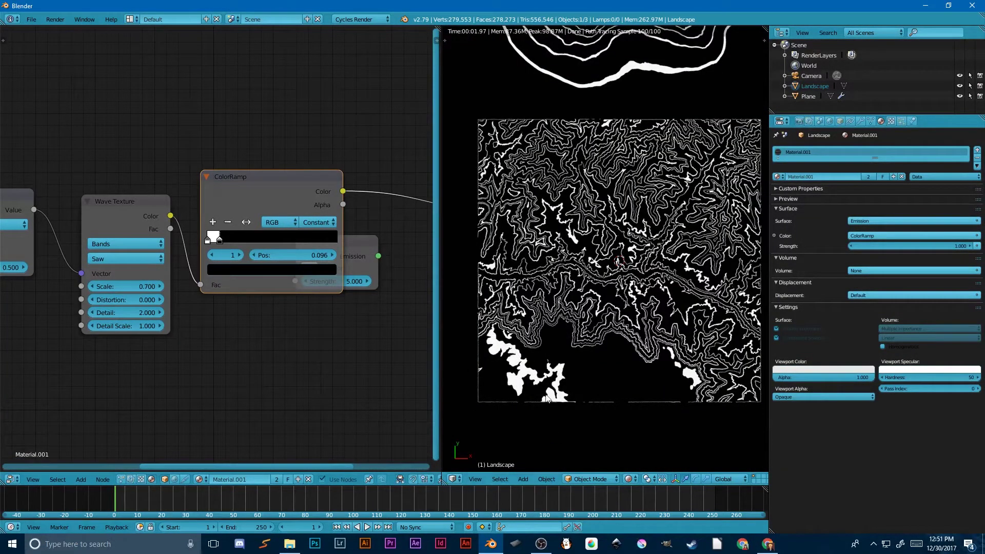
{"action": "middle_click_drag", "start_coordinate": [519, 377], "coordinate": [608, 272]}
{"action": "key", "text": "KP_3"}
{"action": "scroll", "coordinate": [608, 271], "scroll_direction": "down", "scroll_amount": 3}
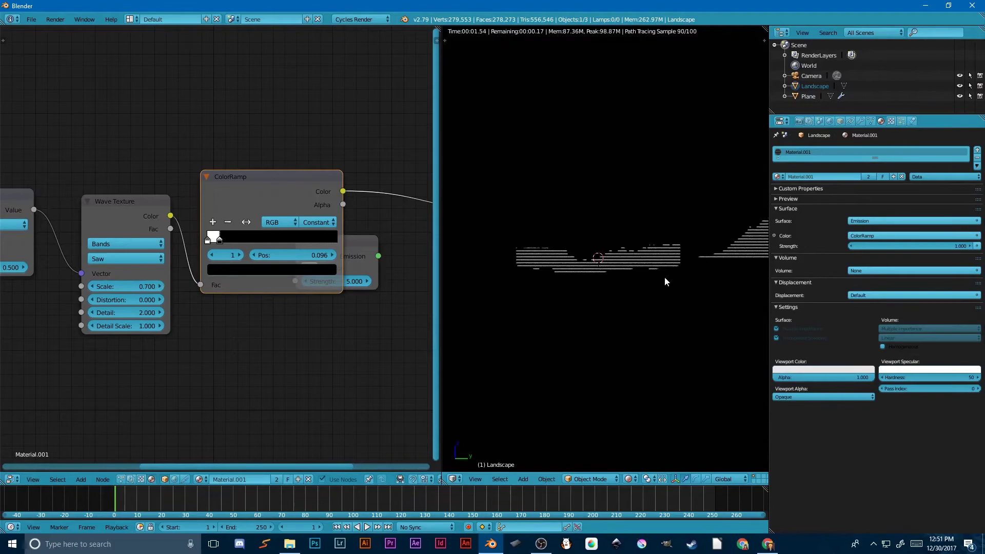
Set the ColorRamp's black stop position to 0.001
{"action": "middle_click_drag", "start_coordinate": [665, 281], "coordinate": [614, 335]}
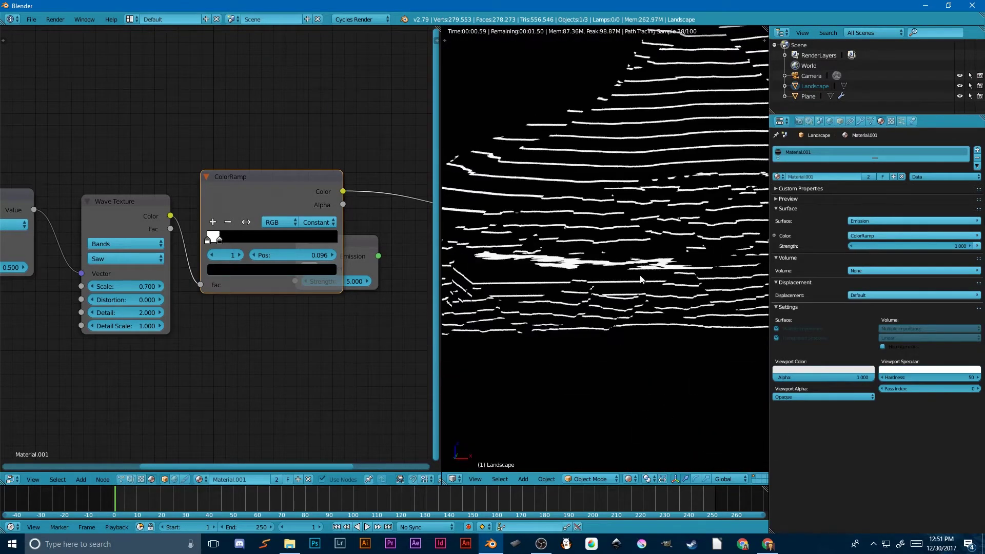
{"action": "middle_click_drag", "start_coordinate": [679, 237], "coordinate": [696, 298]}
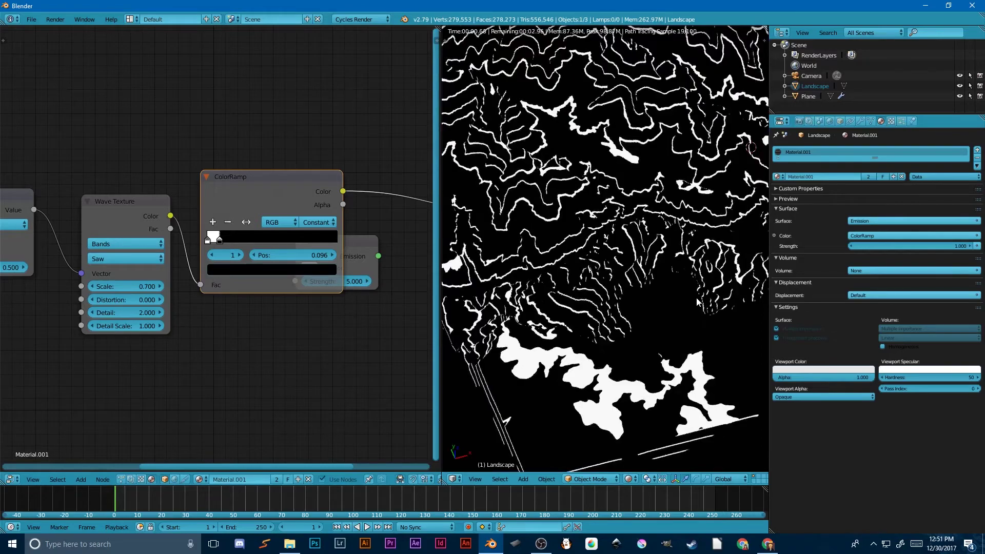
{"action": "key", "text": "KP_7"}
{"action": "scroll", "coordinate": [663, 306], "scroll_direction": "down", "scroll_amount": 5}
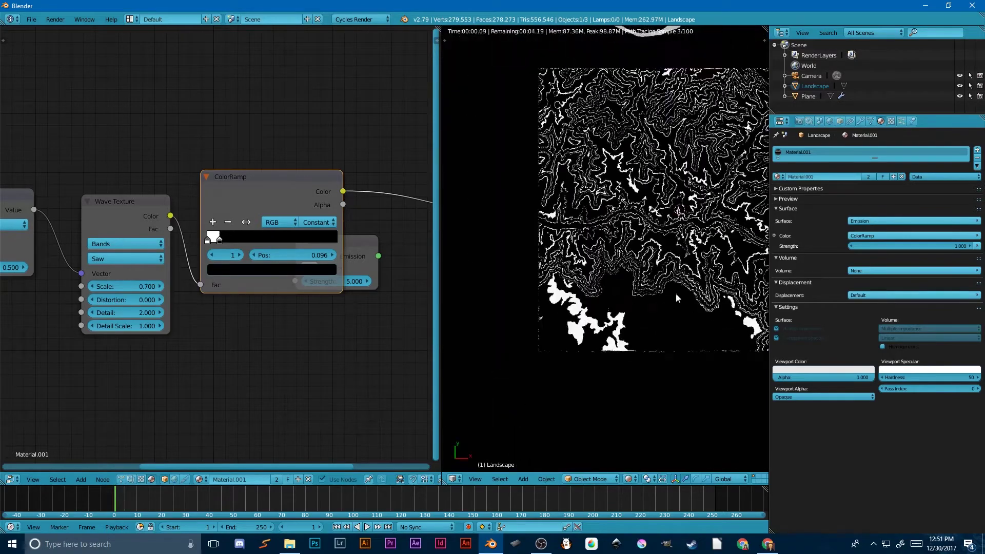
{"action": "left_click", "coordinate": [310, 255]}
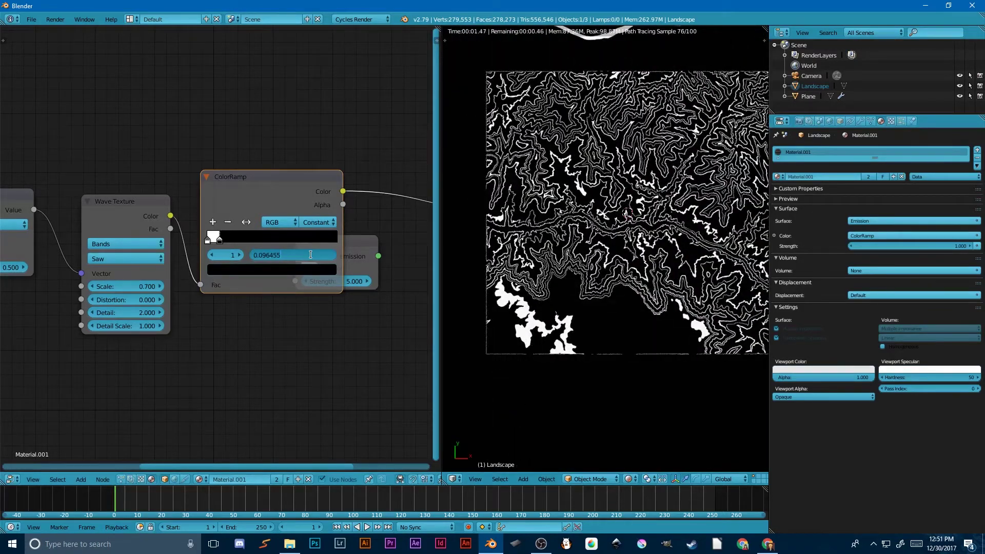
{"action": "key", "text": "BackSpace"}
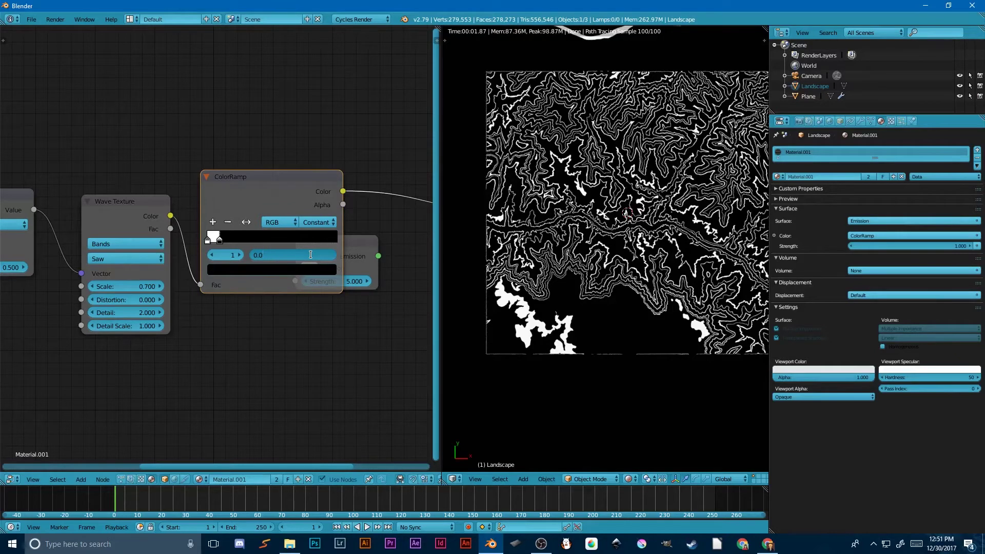
{"action": "key", "text": "Return"}
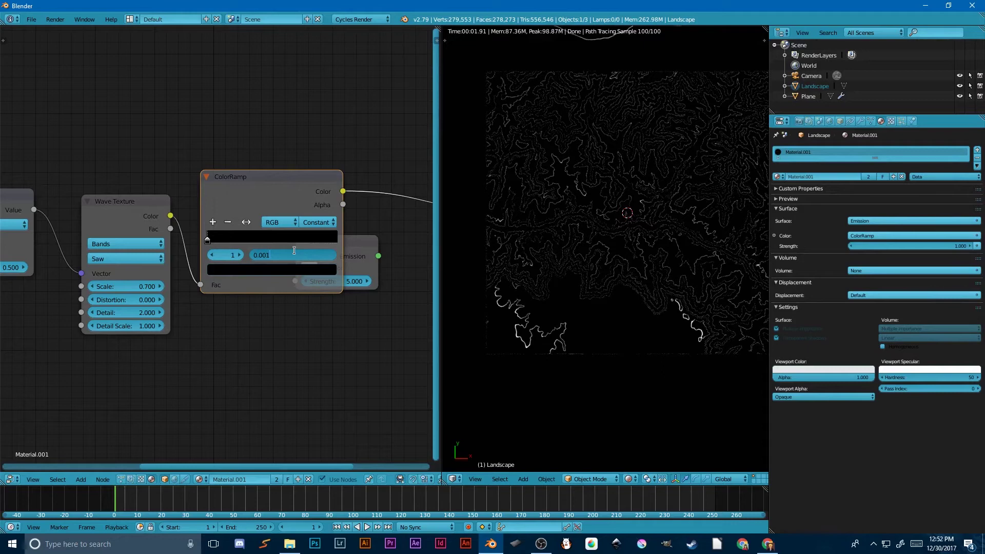
{"action": "key", "text": "BackSpace"}
{"action": "type", "text": "0"}
{"action": "key", "text": "Return"}
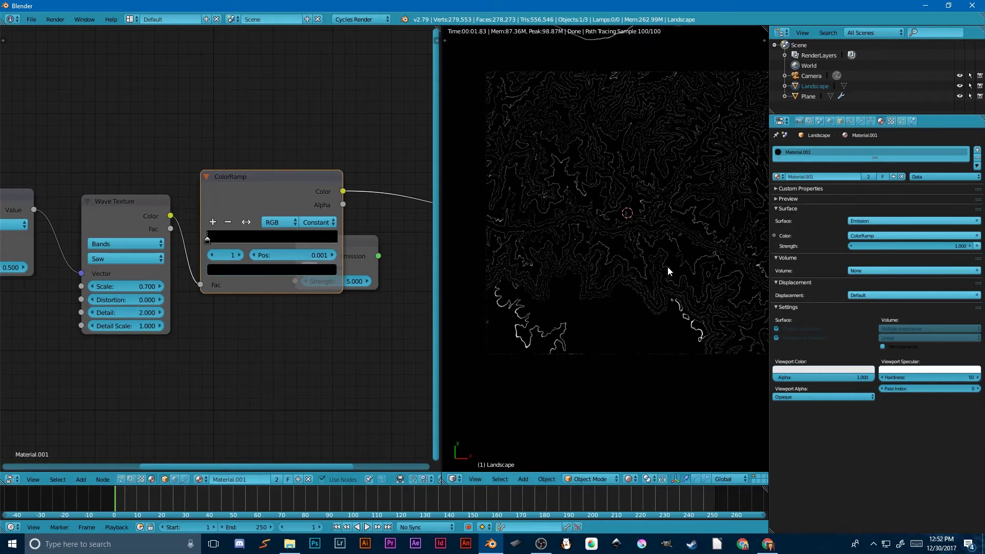
Examine the thinned contour lines on both terrains from above and at an angle
{"action": "middle_click_drag", "start_coordinate": [660, 268], "coordinate": [624, 281], "text": "shift"}
{"action": "scroll", "coordinate": [623, 281], "scroll_direction": "down", "scroll_amount": 2}
{"action": "middle_click_drag", "start_coordinate": [605, 202], "coordinate": [620, 307], "text": "shift"}
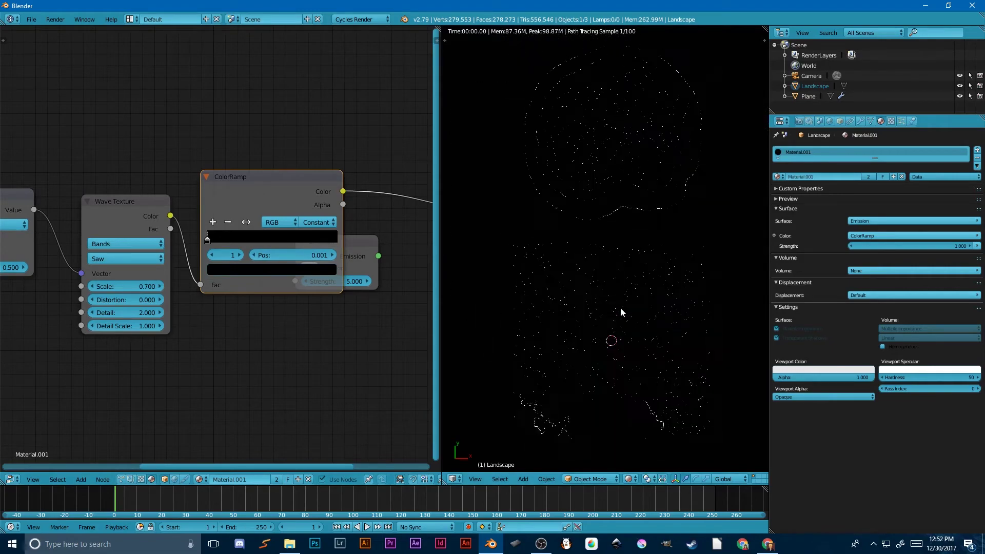
{"action": "scroll", "coordinate": [616, 306], "scroll_direction": "up", "scroll_amount": 3}
{"action": "middle_click_drag", "start_coordinate": [634, 350], "coordinate": [604, 248], "text": "shift"}
{"action": "scroll", "coordinate": [601, 229], "scroll_direction": "up", "scroll_amount": 2}
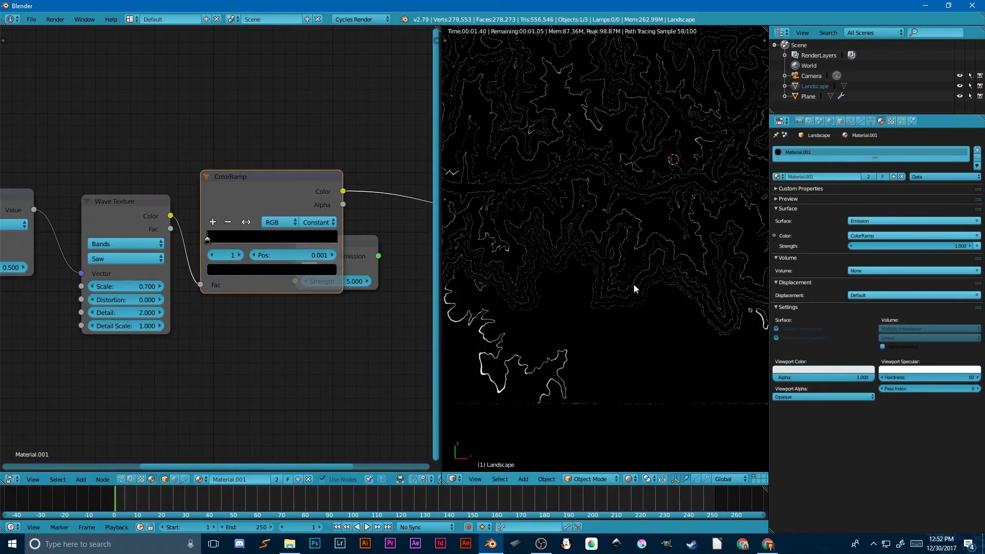
{"action": "scroll", "coordinate": [632, 285], "scroll_direction": "down", "scroll_amount": 3}
{"action": "middle_click_drag", "start_coordinate": [612, 210], "coordinate": [583, 257], "text": "shift"}
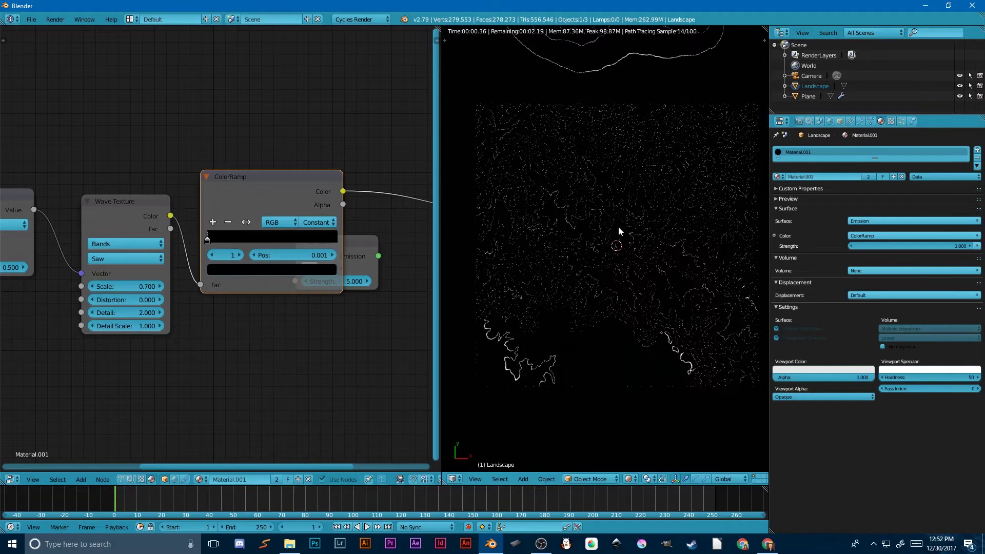
{"action": "middle_click_drag", "start_coordinate": [619, 229], "coordinate": [584, 299]}
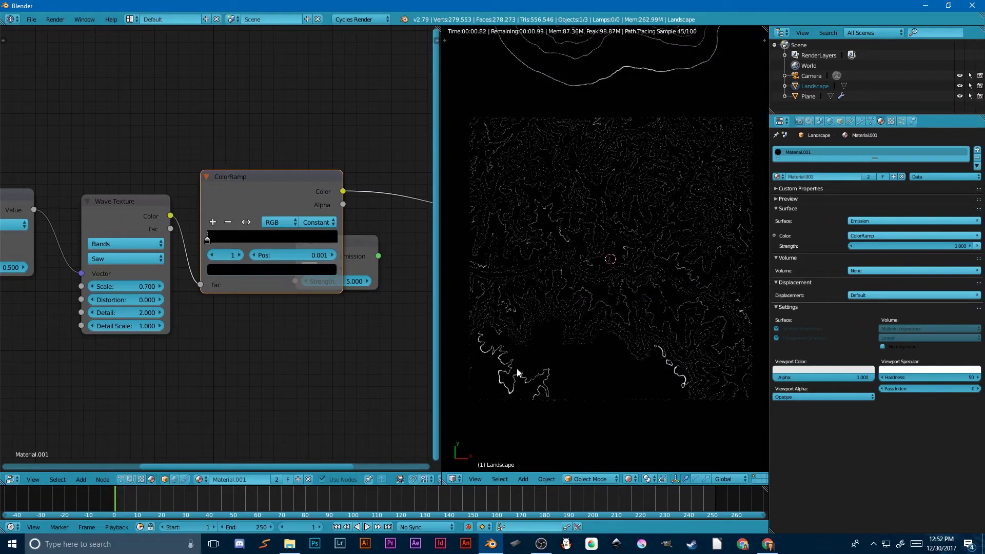
{"action": "middle_click_drag", "start_coordinate": [518, 371], "coordinate": [628, 238]}
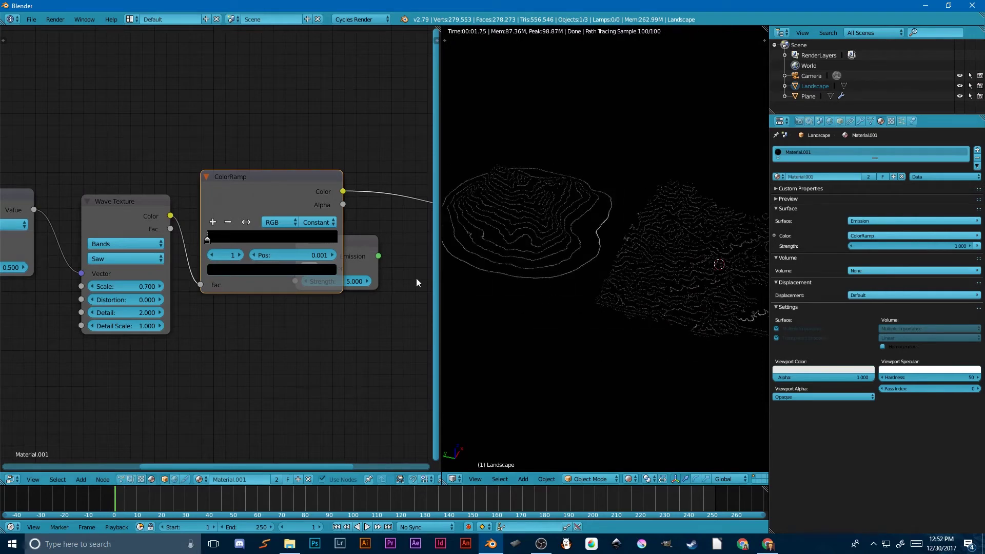
Move the Emission node out from behind the ColorRamp, close to the Material Output node
{"action": "scroll", "coordinate": [308, 293], "scroll_direction": "down", "scroll_amount": 4}
{"action": "middle_click_drag", "start_coordinate": [312, 280], "coordinate": [219, 304]}
{"action": "left_click_drag", "start_coordinate": [229, 271], "coordinate": [304, 268]}
{"action": "scroll", "coordinate": [361, 289], "scroll_direction": "up", "scroll_amount": 1}
{"action": "middle_click_drag", "start_coordinate": [365, 292], "coordinate": [352, 234]}
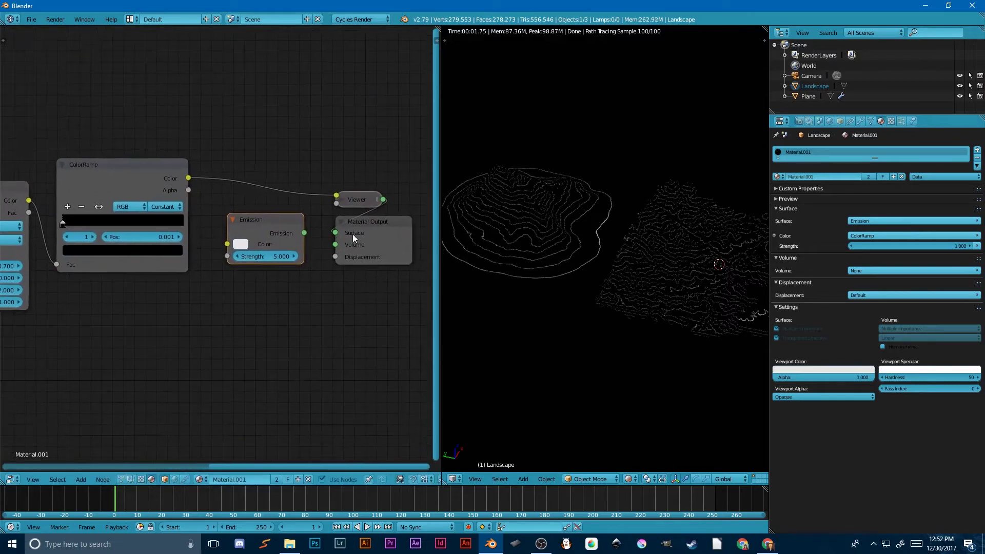
Connect the ColorRamp Color through the Emission node to the Material Output Surface, and delete the Viewer node
{"action": "left_click", "coordinate": [120, 165]}
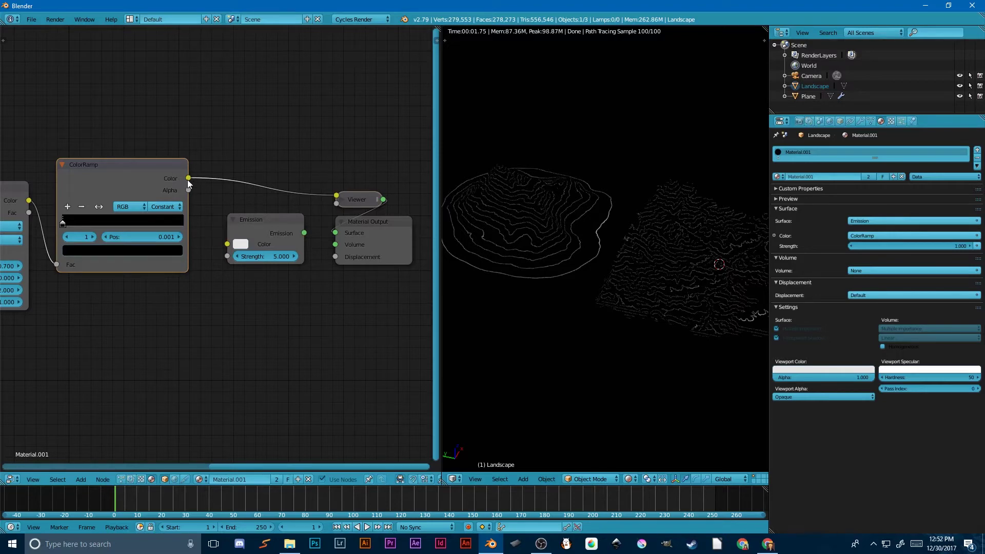
{"action": "left_click_drag", "start_coordinate": [188, 178], "coordinate": [199, 183]}
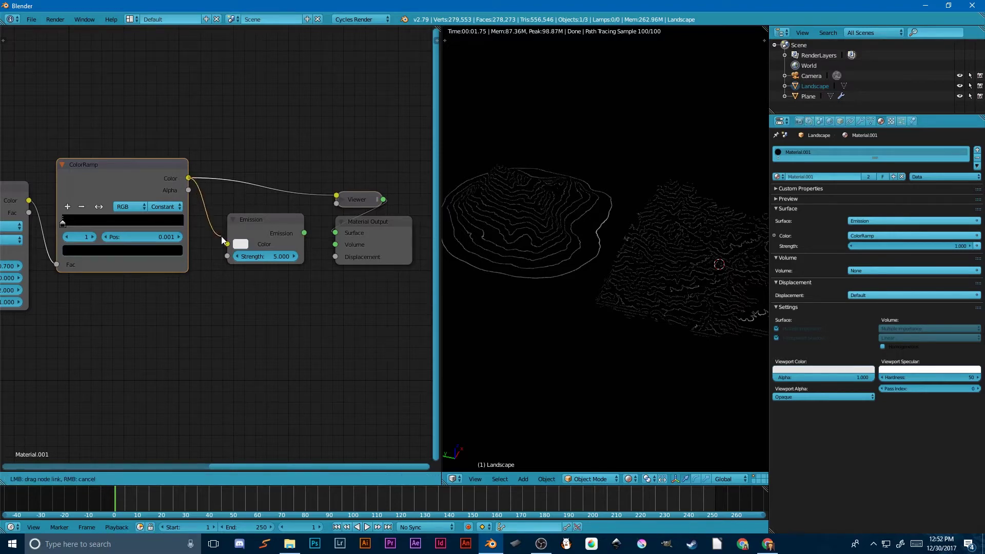
{"action": "left_click_drag", "start_coordinate": [222, 239], "coordinate": [225, 241]}
{"action": "left_click_drag", "start_coordinate": [304, 232], "coordinate": [348, 235]}
{"action": "left_click", "coordinate": [353, 199]}
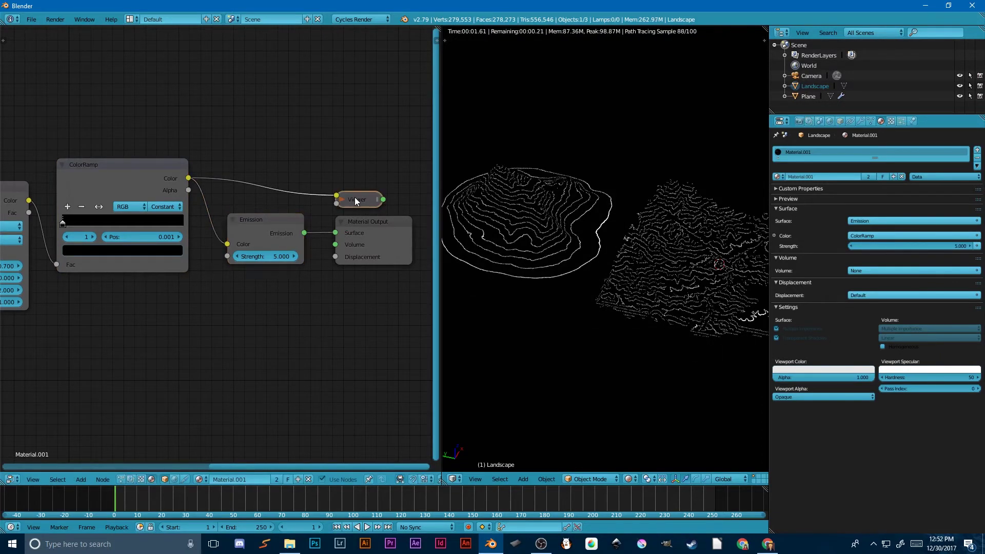
{"action": "key", "text": "x"}
{"action": "scroll", "coordinate": [367, 219], "scroll_direction": "down", "scroll_amount": 1}
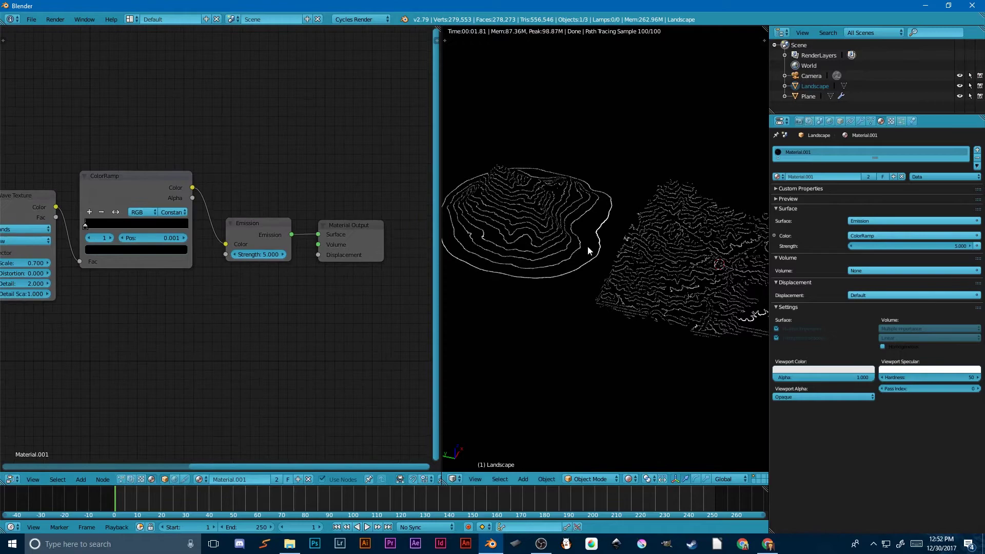
View the terrains from directly above and set the ColorRamp's black stop position to 0.0005
{"action": "middle_click_drag", "start_coordinate": [586, 245], "coordinate": [612, 337]}
{"action": "key", "text": "KP_7"}
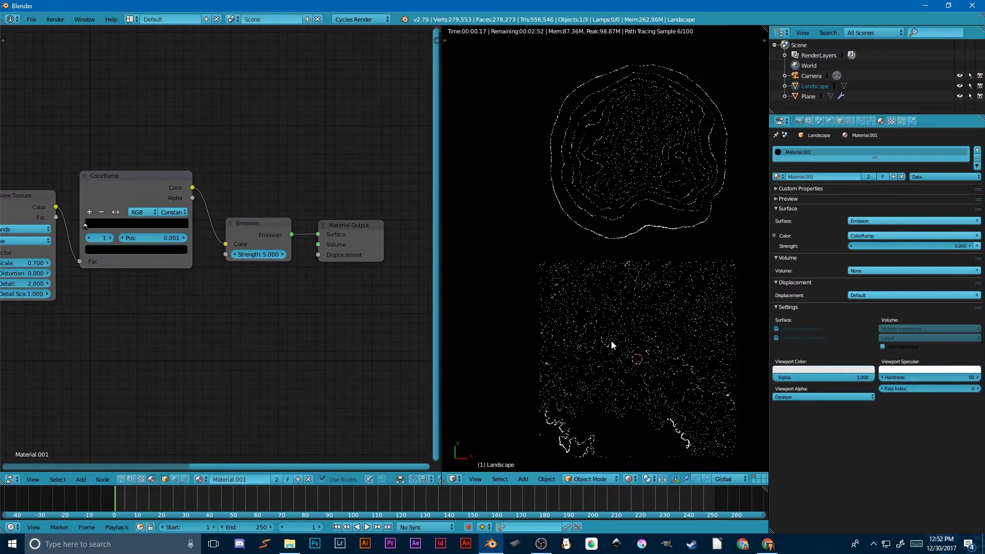
{"action": "scroll", "coordinate": [612, 341], "scroll_direction": "up", "scroll_amount": 6}
{"action": "middle_click_drag", "start_coordinate": [605, 404], "coordinate": [595, 302], "text": "shift"}
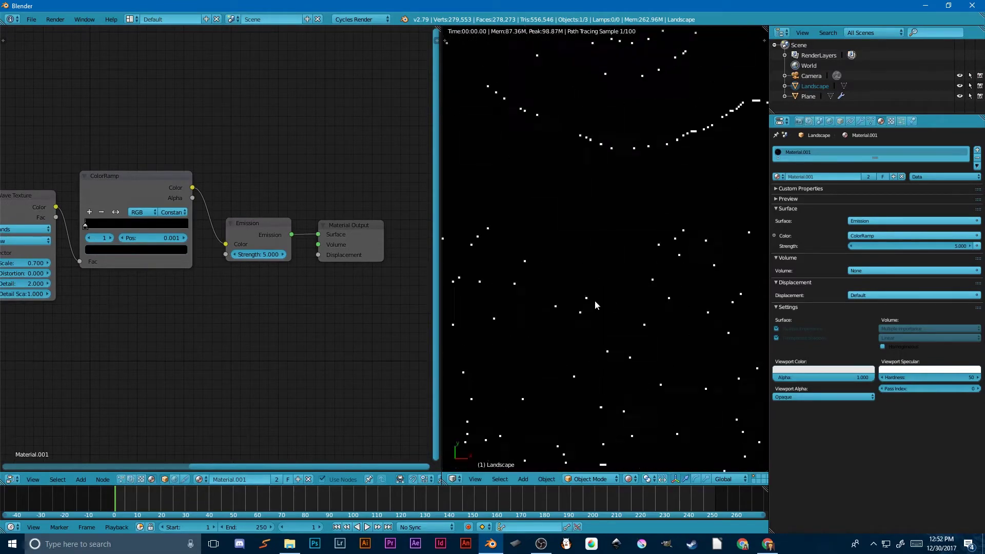
{"action": "scroll", "coordinate": [623, 313], "scroll_direction": "up", "scroll_amount": 4}
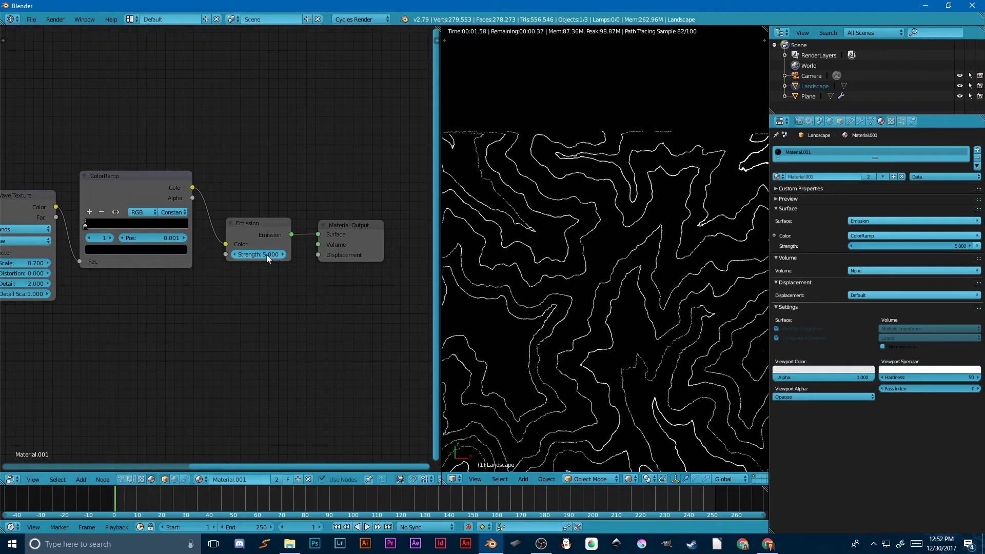
{"action": "left_click", "coordinate": [169, 238]}
{"action": "type", "text": "0.0005"}
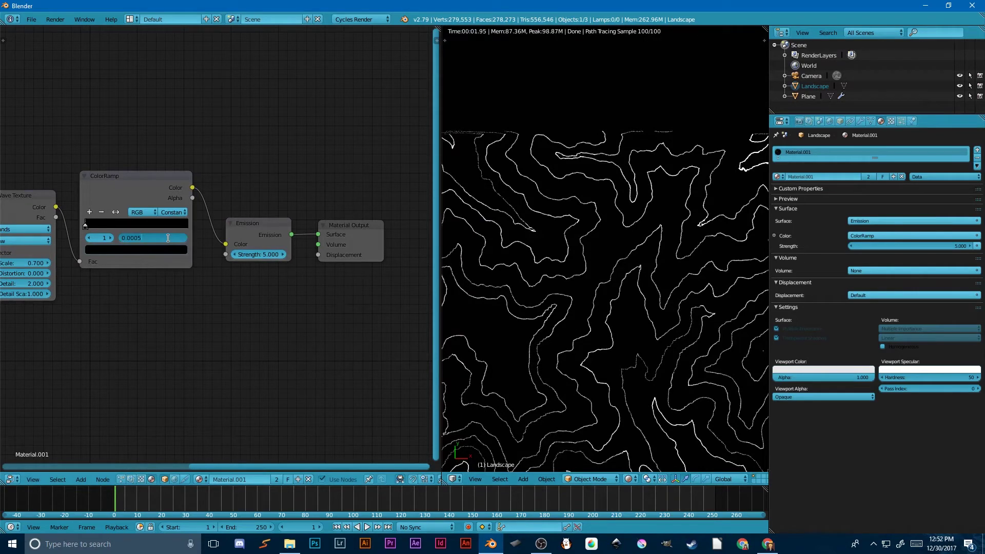
{"action": "key", "text": "Return"}
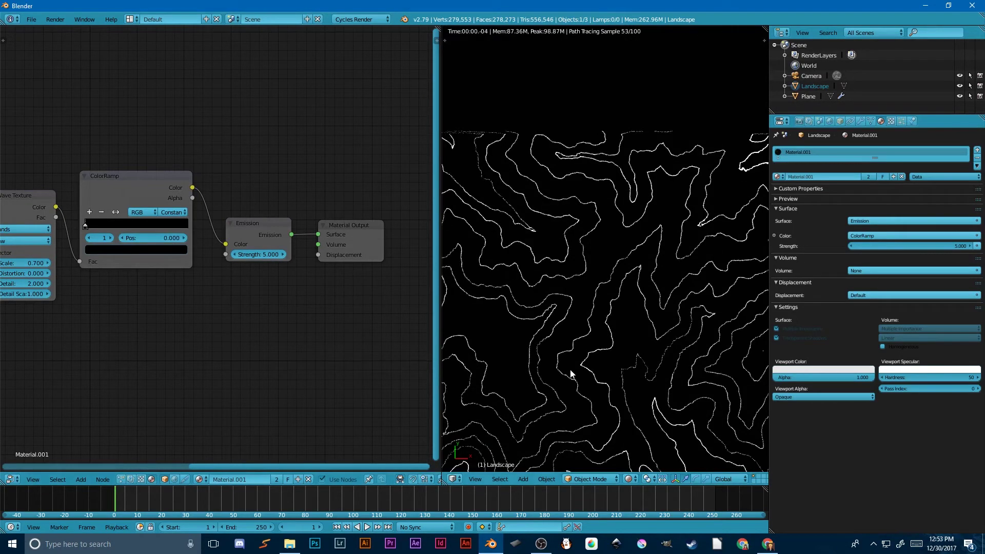
Check the contour lines from above and merge the node editor area into the 3D viewport
{"action": "scroll", "coordinate": [577, 366], "scroll_direction": "down", "scroll_amount": 2}
{"action": "middle_click_drag", "start_coordinate": [577, 365], "coordinate": [578, 233], "text": "shift"}
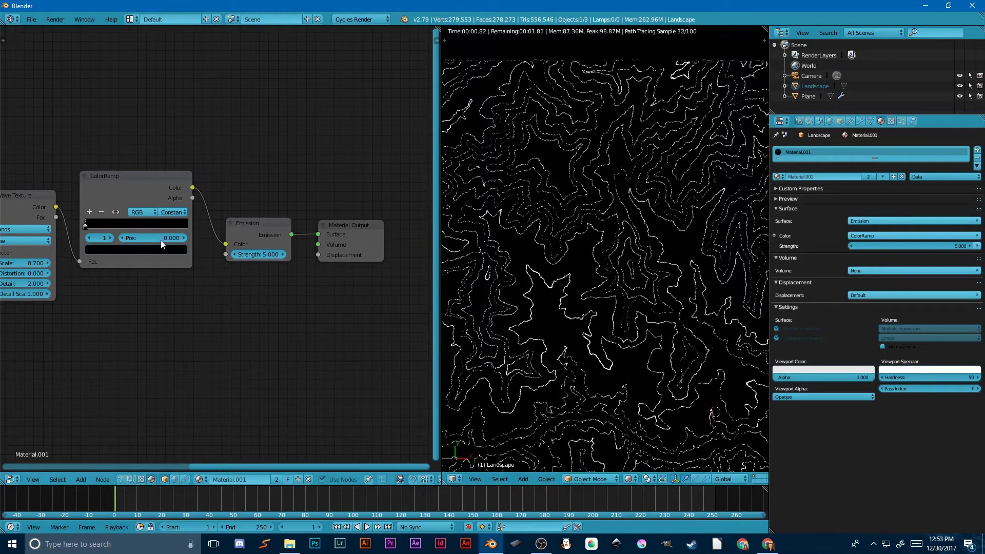
{"action": "scroll", "coordinate": [602, 265], "scroll_direction": "down", "scroll_amount": 3}
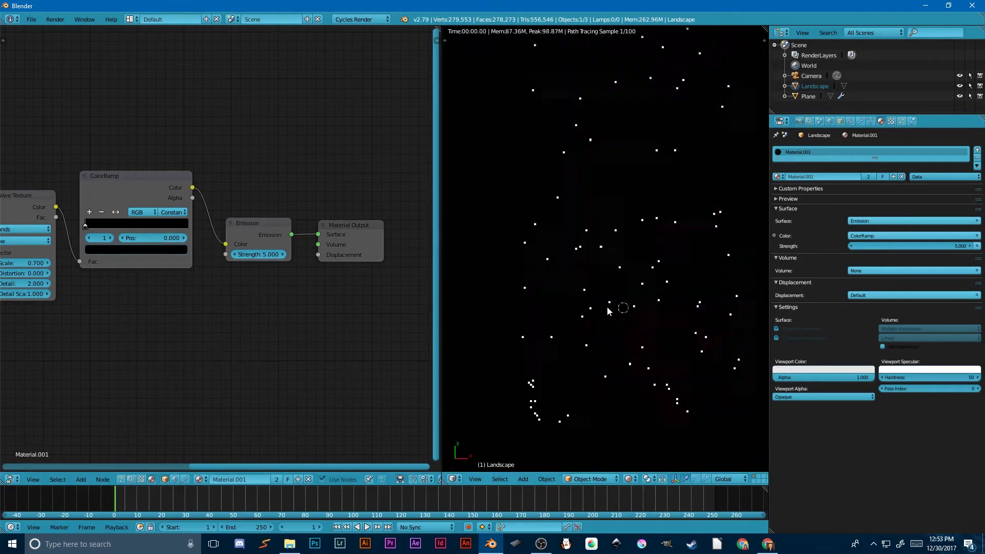
{"action": "middle_click_drag", "start_coordinate": [604, 258], "coordinate": [602, 265], "text": "shift"}
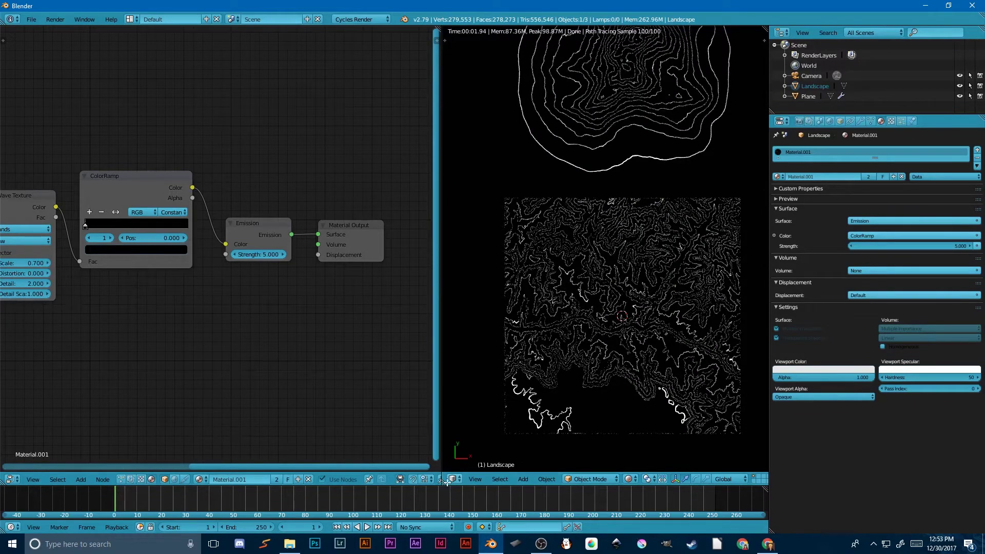
{"action": "left_click_drag", "start_coordinate": [440, 481], "coordinate": [359, 473]}
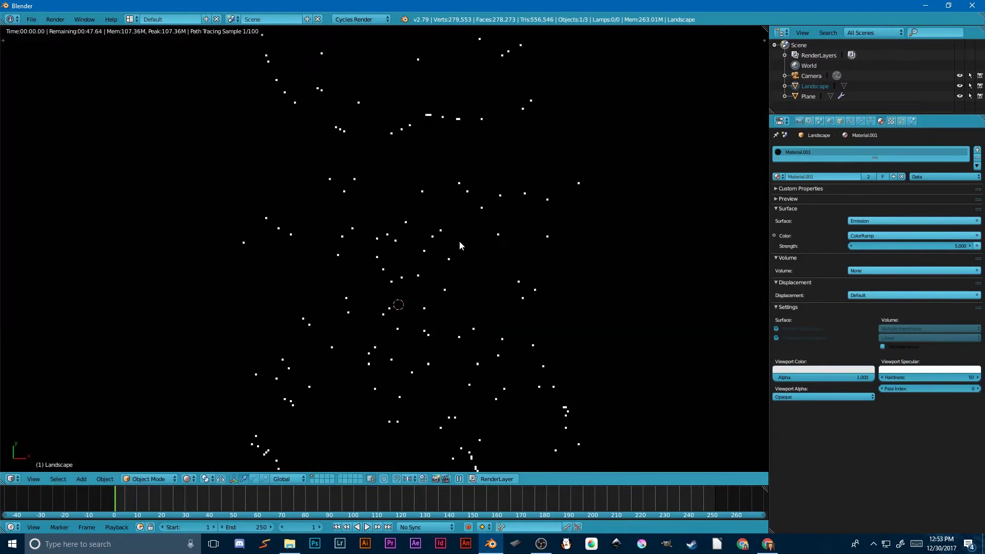
{"action": "scroll", "coordinate": [460, 244], "scroll_direction": "up", "scroll_amount": 4}
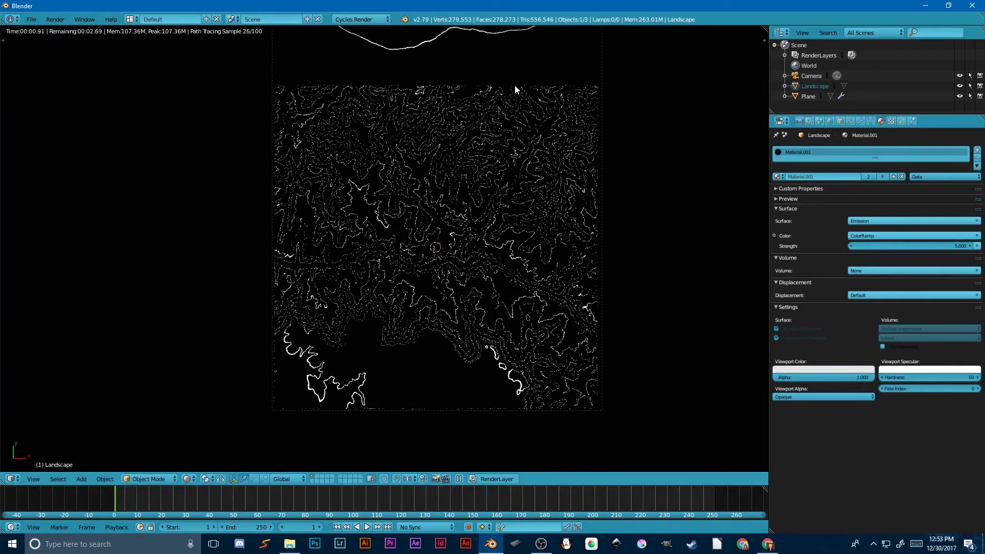
Set the render resolution percentage to 400% and render both terrains
{"action": "left_click", "coordinate": [798, 121]}
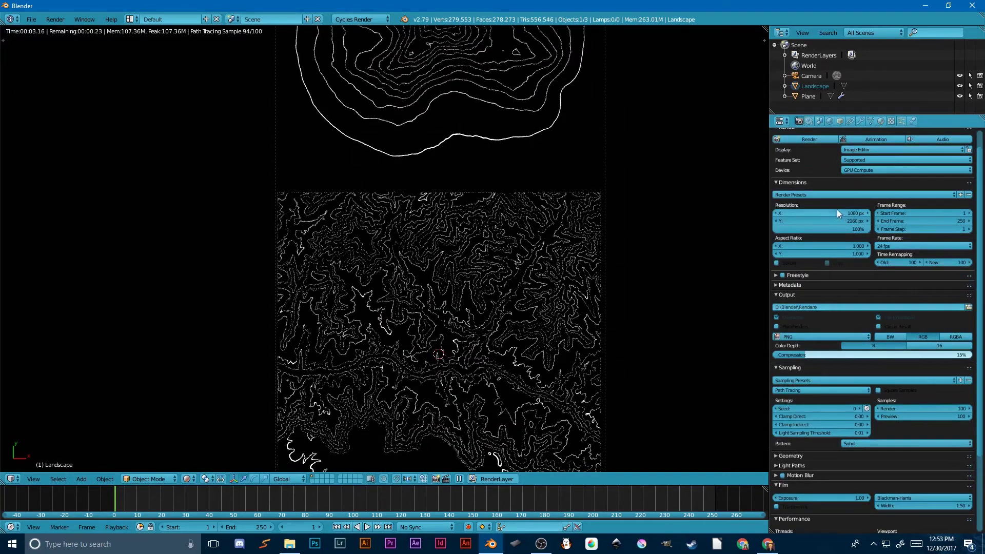
{"action": "left_click", "coordinate": [835, 229]}
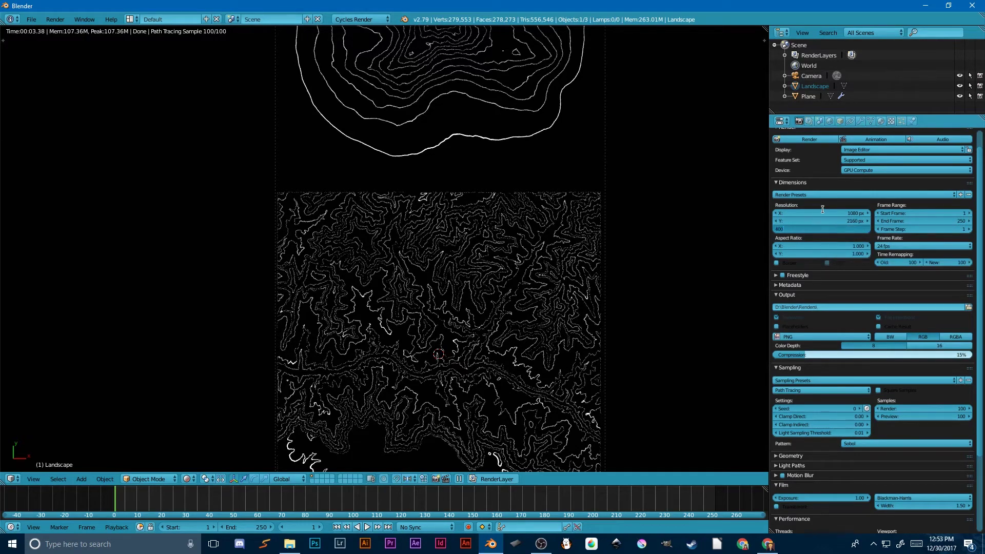
{"action": "key", "text": "Return"}
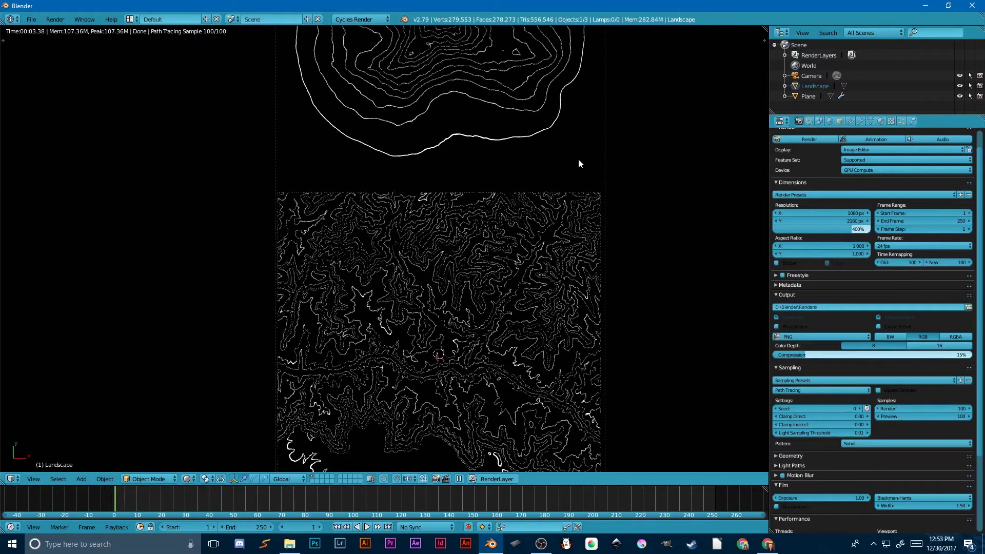
{"action": "middle_click_drag", "start_coordinate": [577, 158], "coordinate": [633, 254], "text": "shift"}
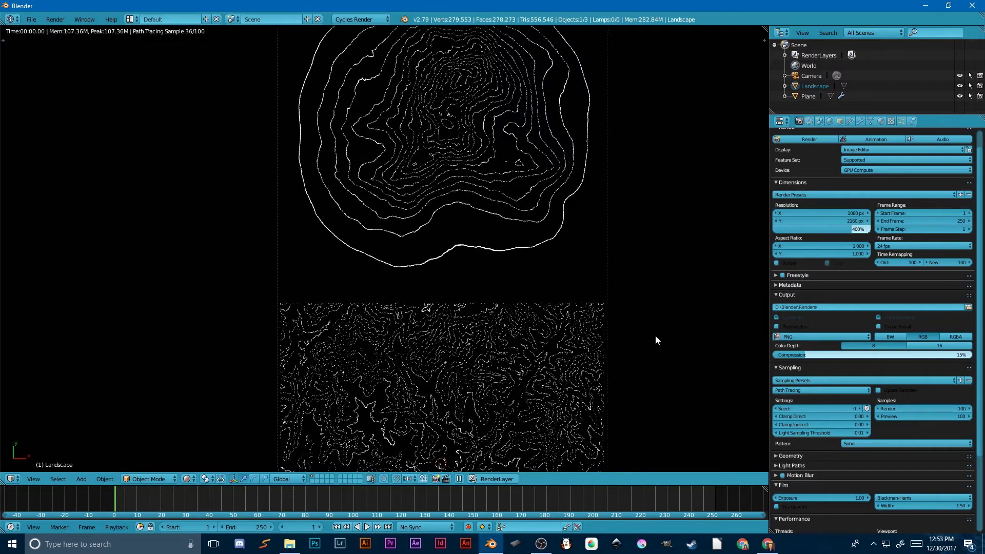
{"action": "middle_click_drag", "start_coordinate": [656, 335], "coordinate": [659, 303], "text": "shift"}
{"action": "middle_click_drag", "start_coordinate": [620, 383], "coordinate": [607, 280], "text": "shift"}
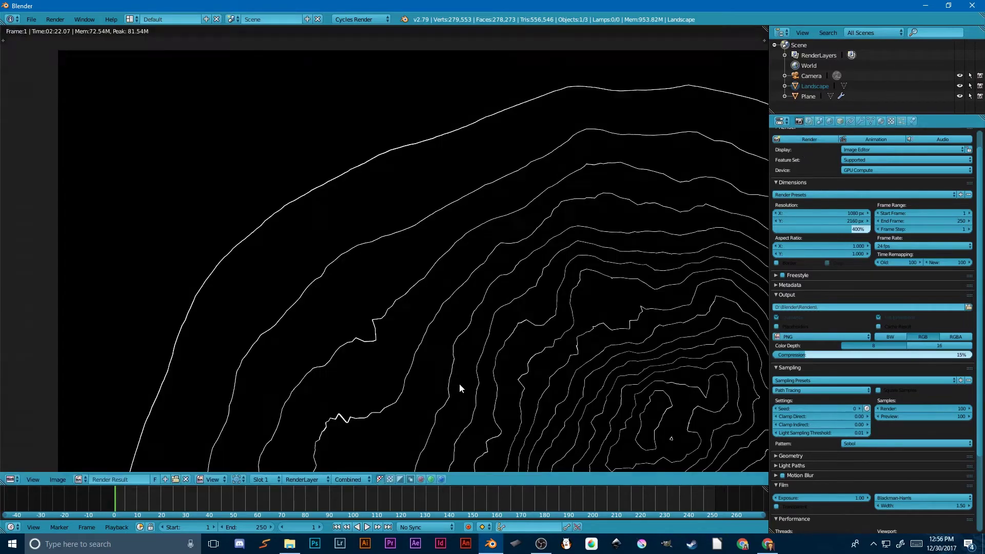
Examine the rendered contour lines up close, from the rounded landscape down to the lower edge of the Grand Canyon terrain
{"action": "middle_click_drag", "start_coordinate": [460, 383], "coordinate": [374, 184]}
{"action": "scroll", "coordinate": [374, 183], "scroll_direction": "up", "scroll_amount": 3}
{"action": "middle_click_drag", "start_coordinate": [458, 394], "coordinate": [447, 117]}
{"action": "middle_click_drag", "start_coordinate": [406, 318], "coordinate": [405, 111]}
{"action": "mouse_move", "coordinate": [428, 315]}
{"action": "middle_mouse_down"}
{"action": "mouse_move", "coordinate": [426, 160]}
{"action": "mouse_move", "coordinate": [435, 139]}
{"action": "middle_mouse_up"}
{"action": "middle_click_drag", "start_coordinate": [456, 344], "coordinate": [459, 187]}
{"action": "scroll", "coordinate": [347, 288], "scroll_direction": "up", "scroll_amount": 5}
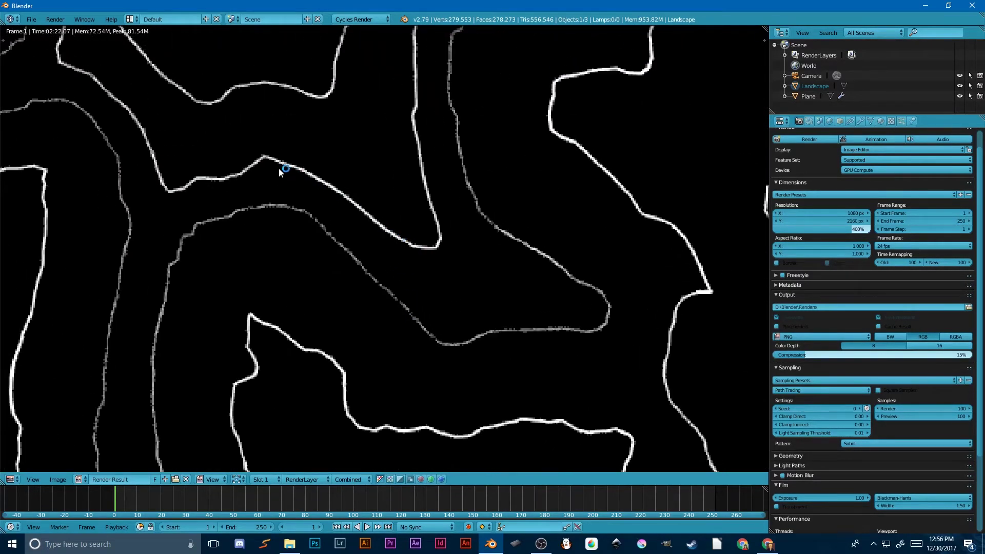
{"action": "scroll", "coordinate": [293, 245], "scroll_direction": "down", "scroll_amount": 5}
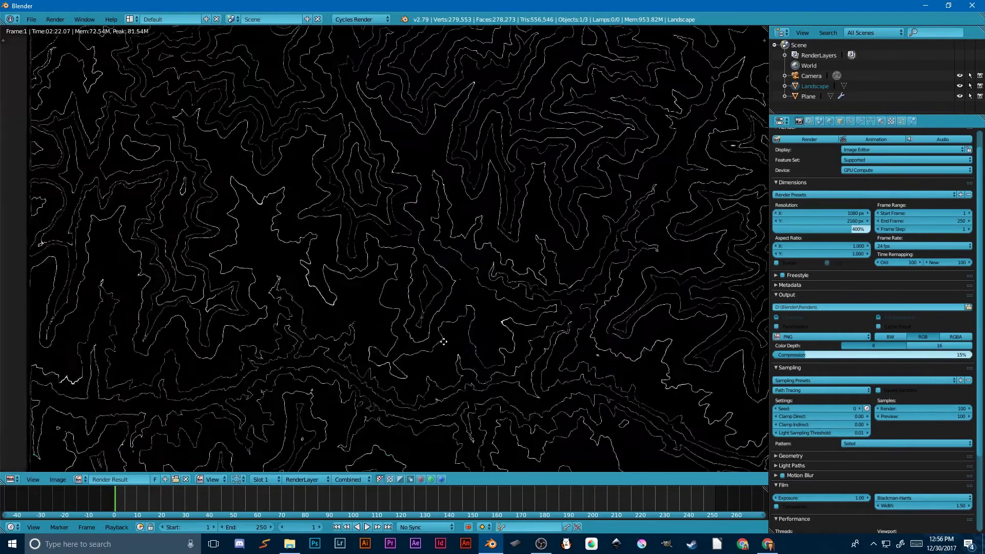
{"action": "scroll", "coordinate": [451, 259], "scroll_direction": "down", "scroll_amount": 3}
{"action": "middle_click_drag", "start_coordinate": [436, 301], "coordinate": [439, 231]}
{"action": "scroll", "coordinate": [411, 305], "scroll_direction": "up", "scroll_amount": 5}
{"action": "middle_click_drag", "start_coordinate": [227, 285], "coordinate": [328, 198]}
{"action": "scroll", "coordinate": [300, 303], "scroll_direction": "up", "scroll_amount": 2}
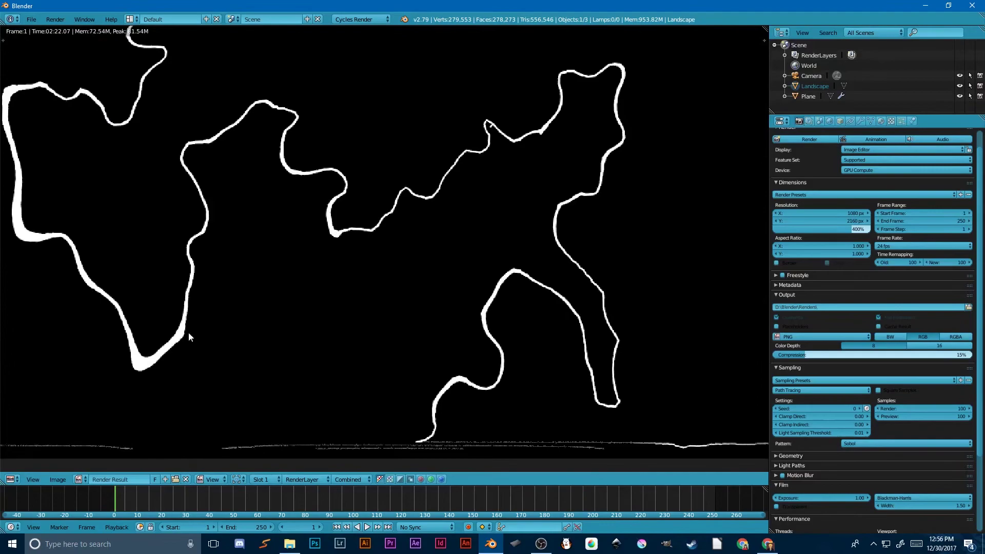
Compare the rendered contour lines zoomed out and up close to judge how thin and broken they appear
{"action": "scroll", "coordinate": [188, 336], "scroll_direction": "down", "scroll_amount": 6}
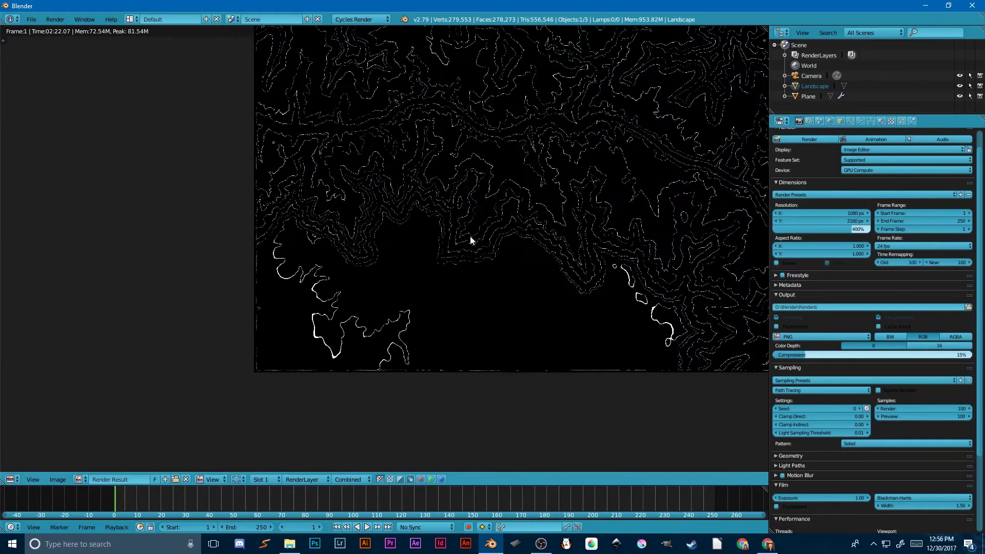
{"action": "scroll", "coordinate": [428, 324], "scroll_direction": "up", "scroll_amount": 4}
{"action": "middle_click_drag", "start_coordinate": [446, 323], "coordinate": [454, 278]}
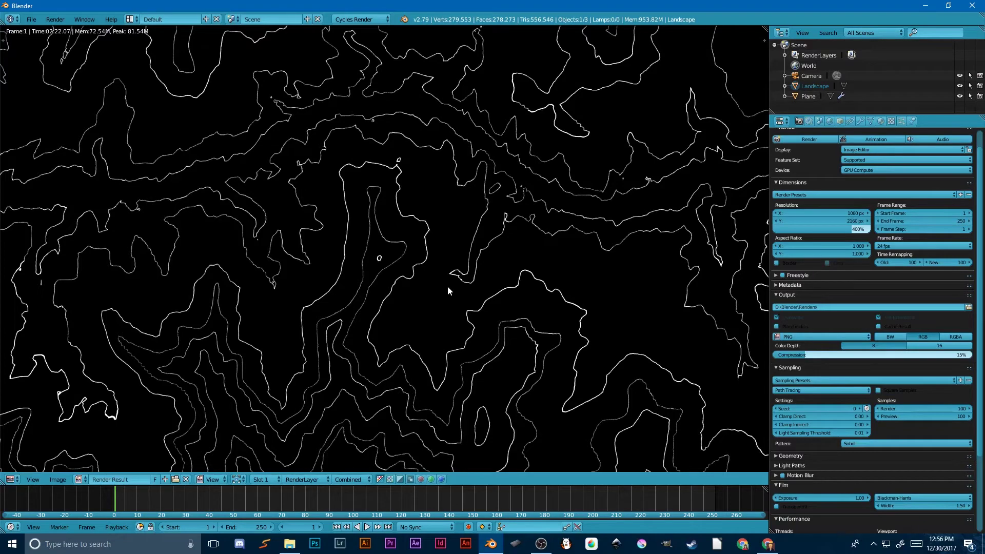
{"action": "scroll", "coordinate": [445, 285], "scroll_direction": "down", "scroll_amount": 4}
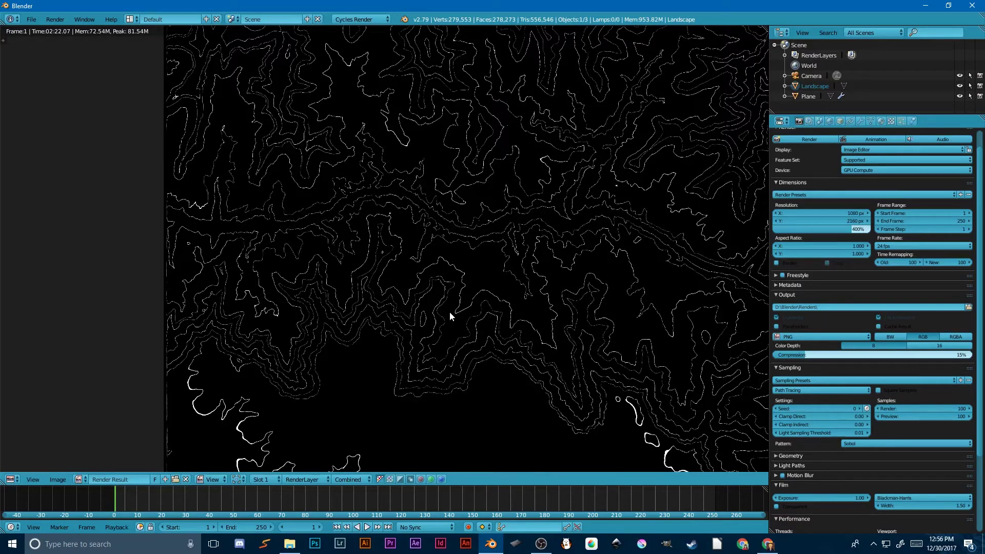
{"action": "scroll", "coordinate": [464, 344], "scroll_direction": "up", "scroll_amount": 3}
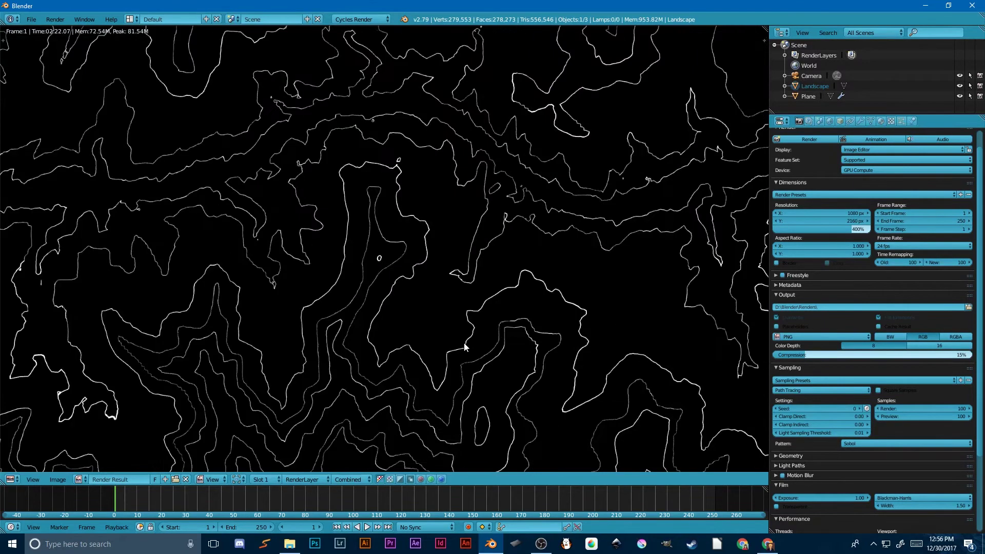
{"action": "scroll", "coordinate": [413, 356], "scroll_direction": "down", "scroll_amount": 4}
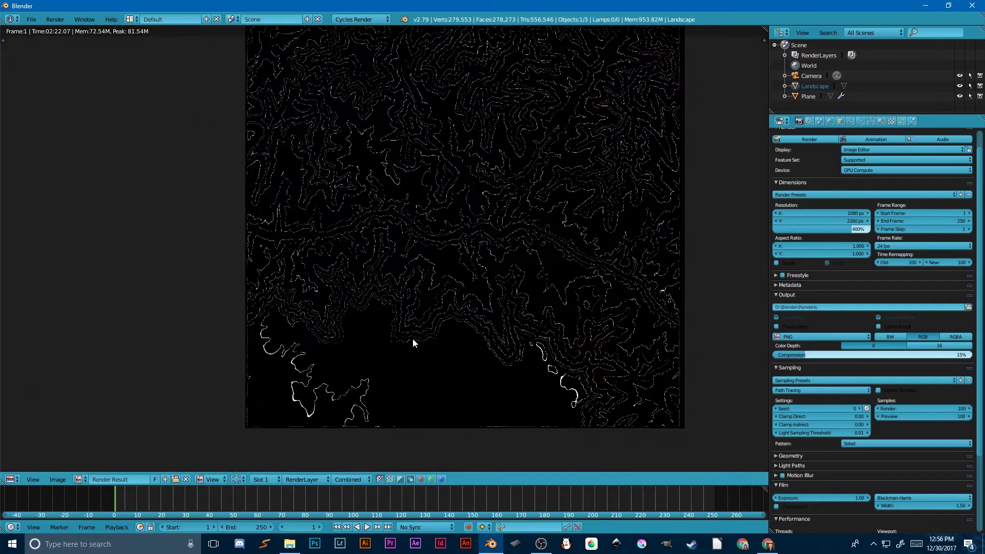
{"action": "scroll", "coordinate": [340, 308], "scroll_direction": "up", "scroll_amount": 5}
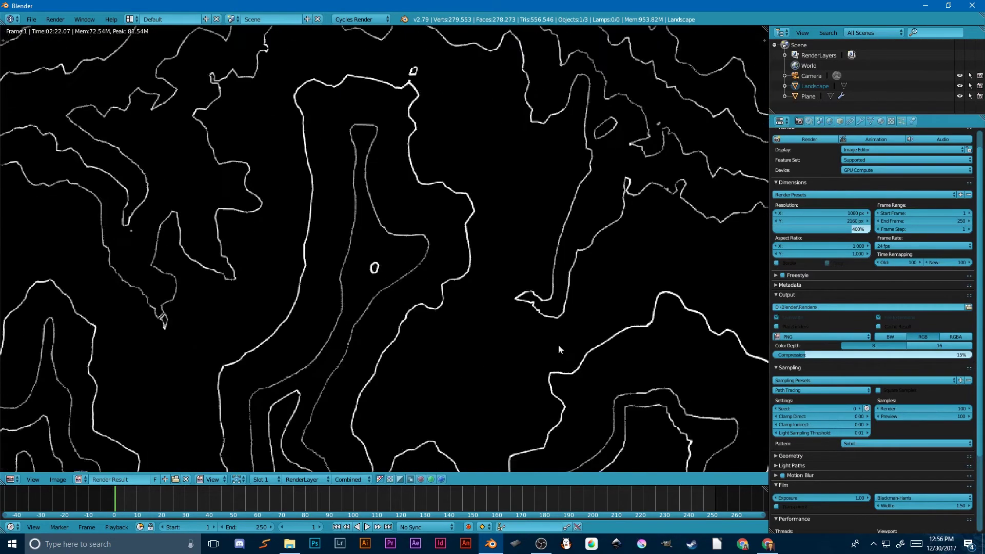
{"action": "scroll", "coordinate": [417, 257], "scroll_direction": "down", "scroll_amount": 5}
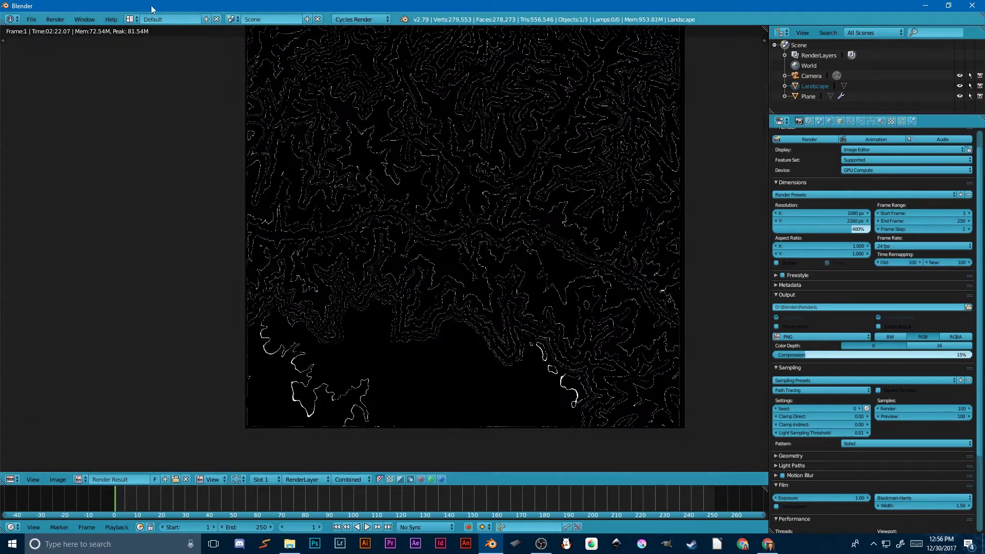
Switch to the Compositing screen layout and enable compositing nodes and the backdrop
{"action": "left_click", "coordinate": [135, 19]}
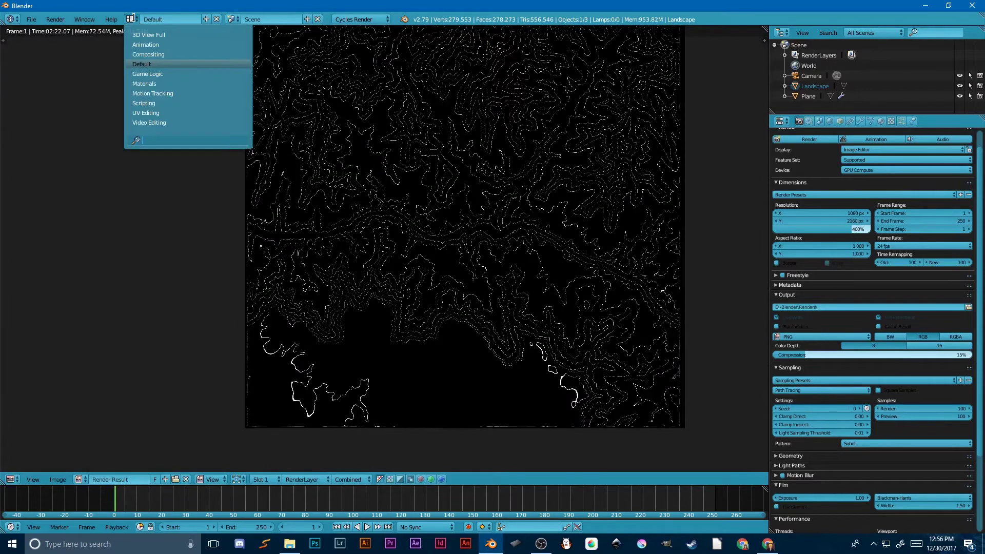
{"action": "left_click", "coordinate": [160, 55]}
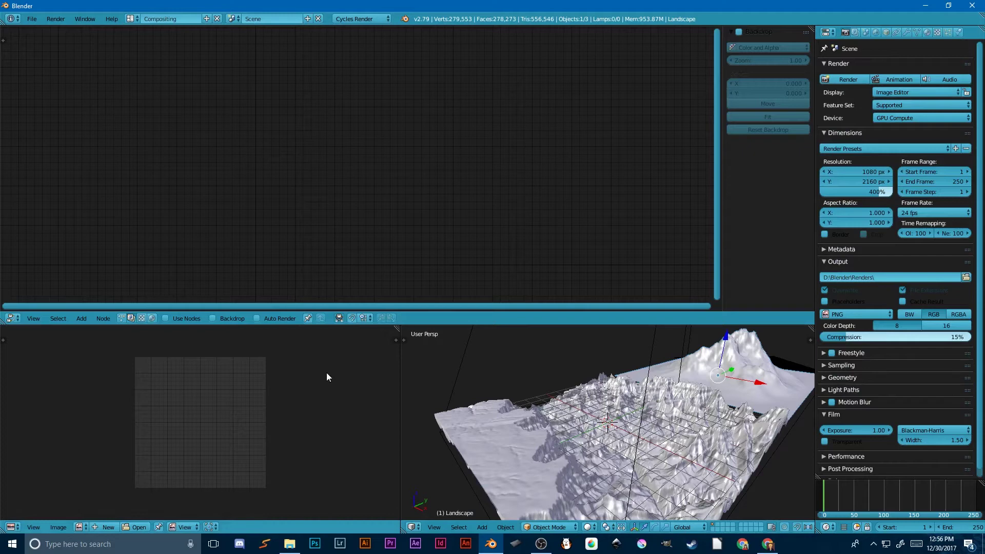
{"action": "left_click", "coordinate": [165, 319]}
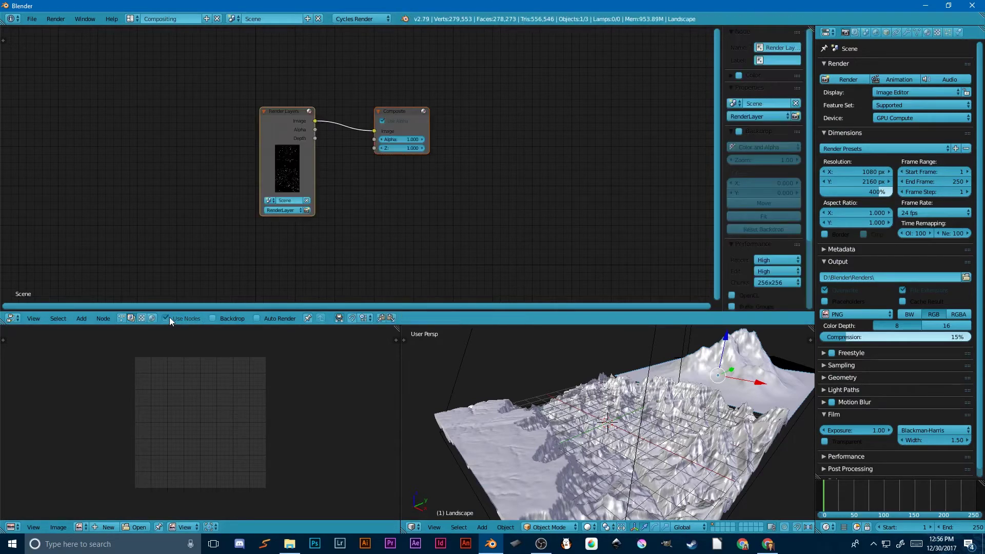
{"action": "left_click", "coordinate": [213, 318]}
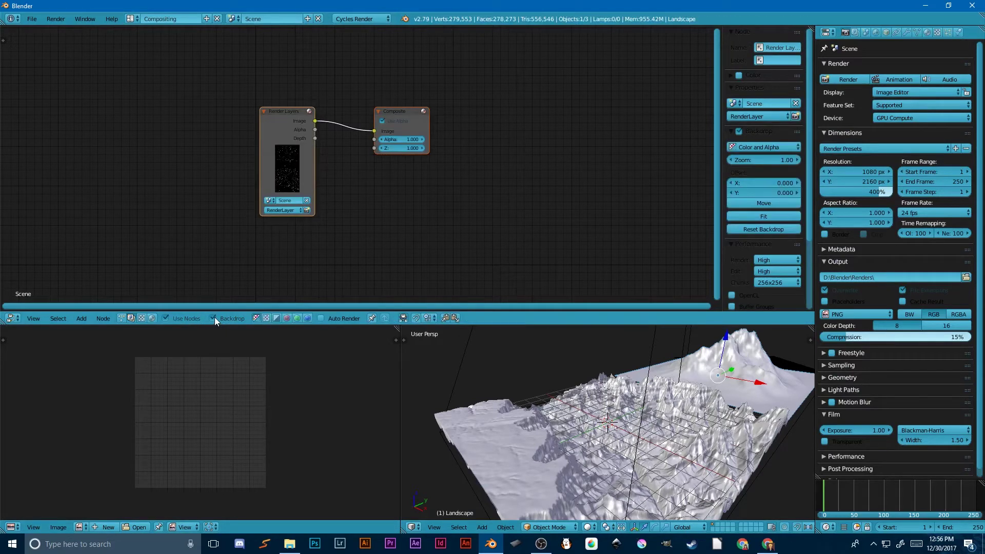
Add a Viewer output node directly beneath the Composite node
{"action": "key", "text": "shift+a"}
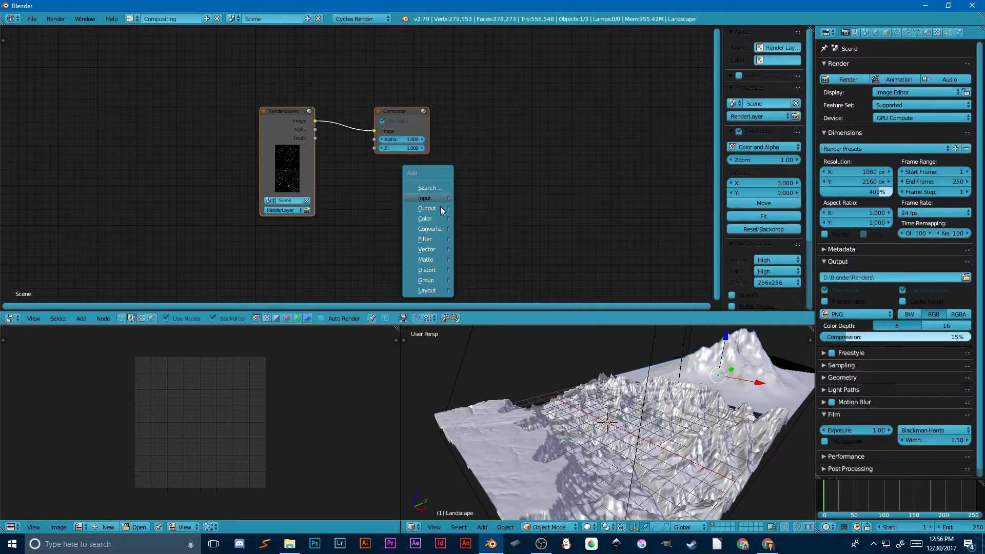
{"action": "mouse_move", "coordinate": [438, 208]}
{"action": "left_click", "coordinate": [463, 253]}
{"action": "left_click", "coordinate": [373, 161]}
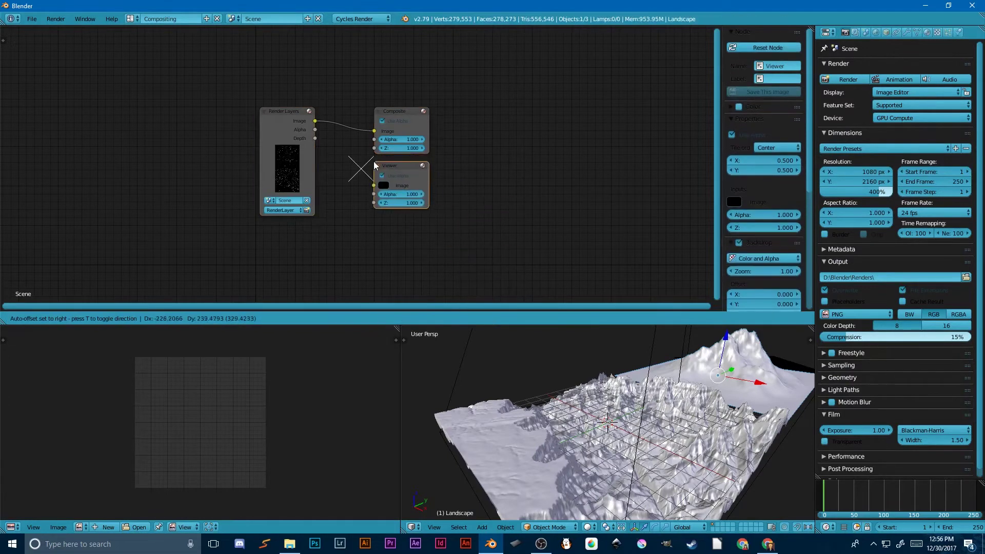
Insert a Reroute on the Render Layers image link, connect it to the Viewer's image input, and align the Viewer beneath the Composite node
{"action": "key", "text": "shift+a"}
{"action": "mouse_move", "coordinate": [358, 292]}
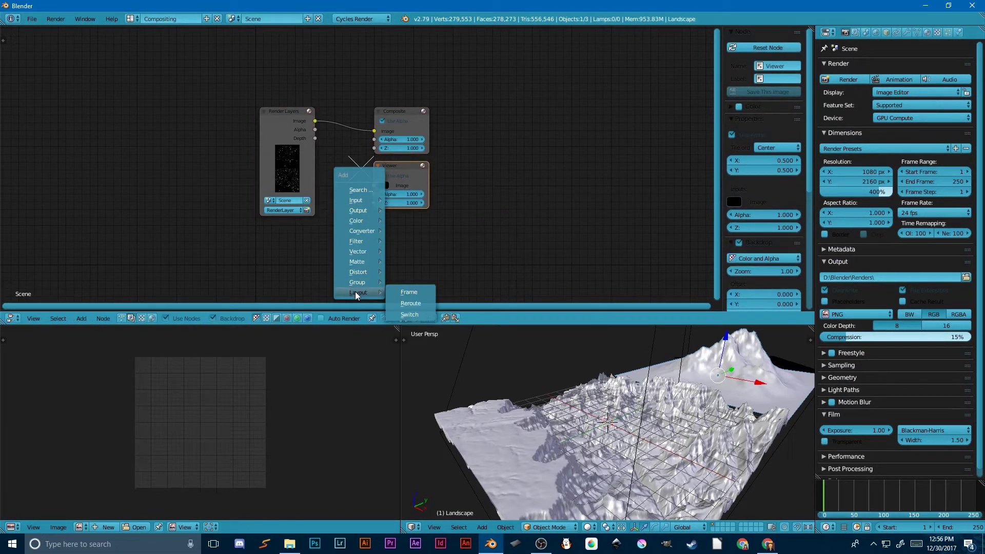
{"action": "left_click", "coordinate": [393, 297]}
{"action": "left_click", "coordinate": [357, 133]}
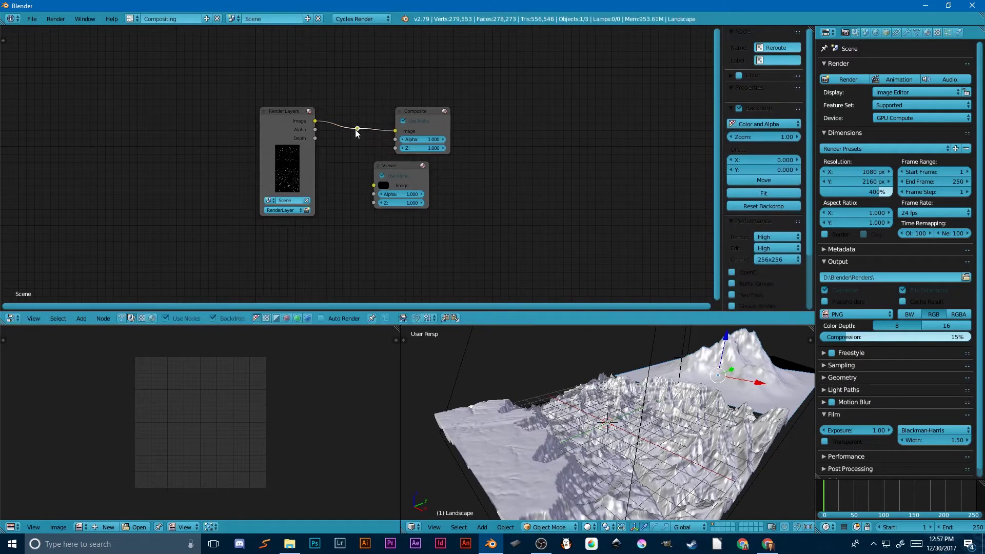
{"action": "left_click_drag", "start_coordinate": [355, 129], "coordinate": [370, 186]}
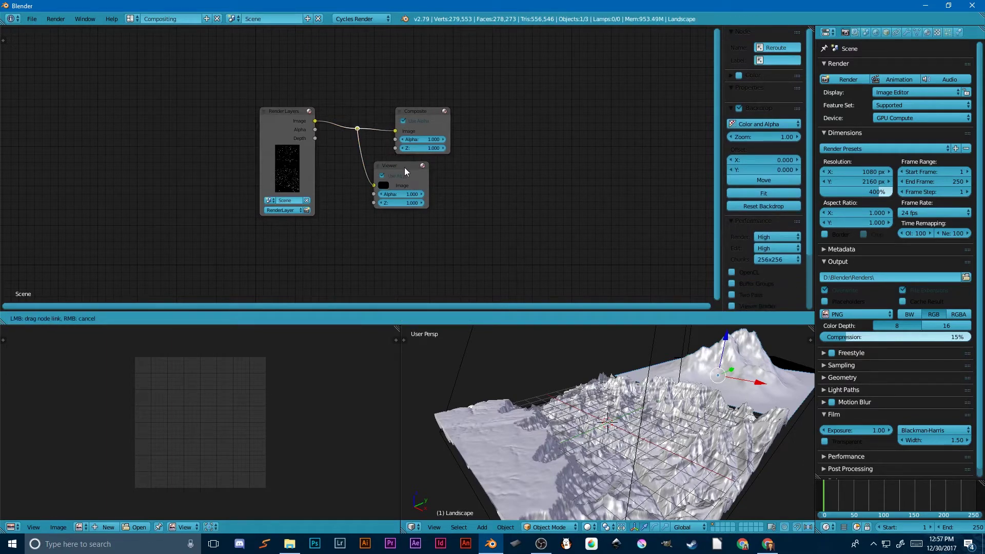
{"action": "left_click_drag", "start_coordinate": [403, 166], "coordinate": [421, 161]}
Set the backdrop zoom to 0.34 and its Y offset to 321.5
{"action": "scroll", "coordinate": [752, 253], "scroll_direction": "down", "scroll_amount": 1}
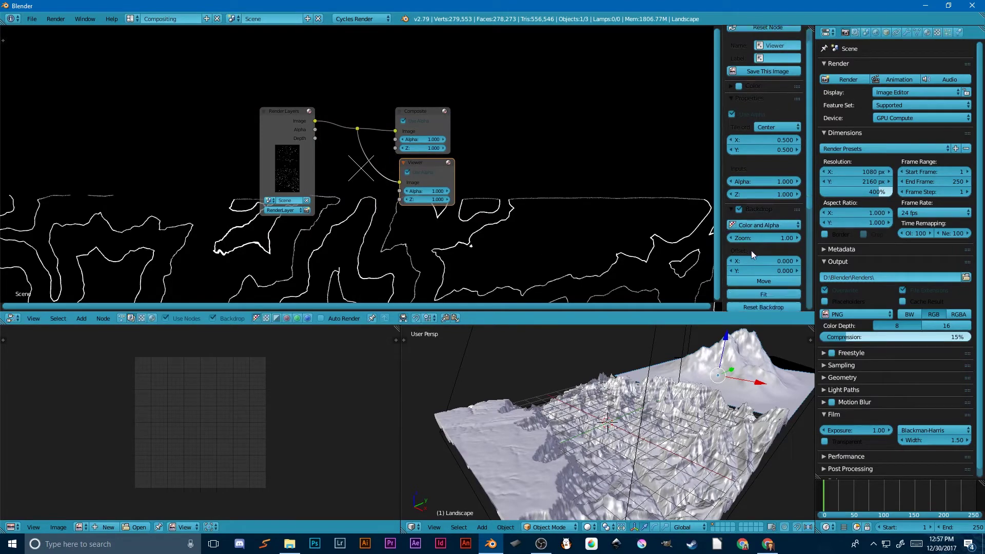
{"action": "left_click_drag", "start_coordinate": [763, 241], "coordinate": [723, 241]}
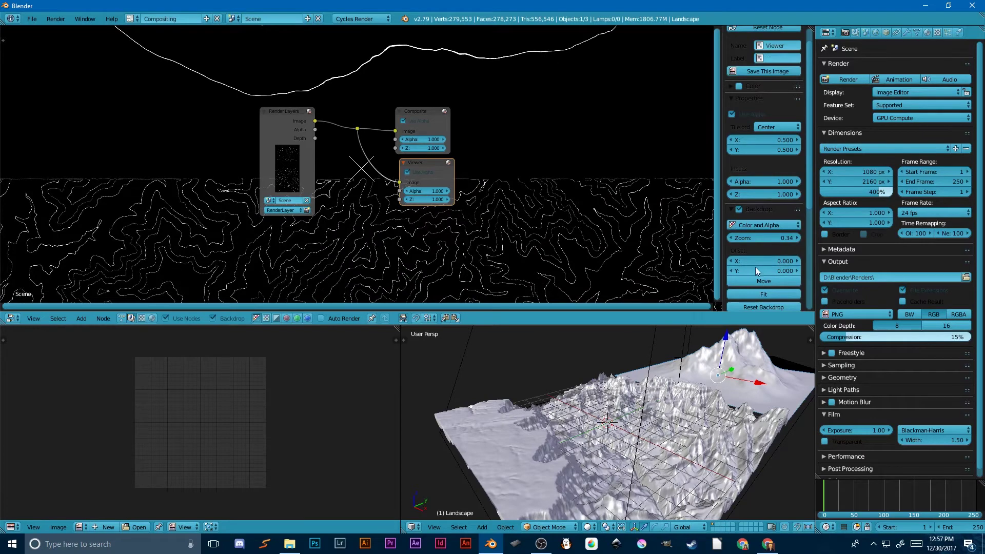
{"action": "left_click_drag", "start_coordinate": [755, 270], "coordinate": [846, 271]}
{"action": "scroll", "coordinate": [341, 231], "scroll_direction": "up", "scroll_amount": 1}
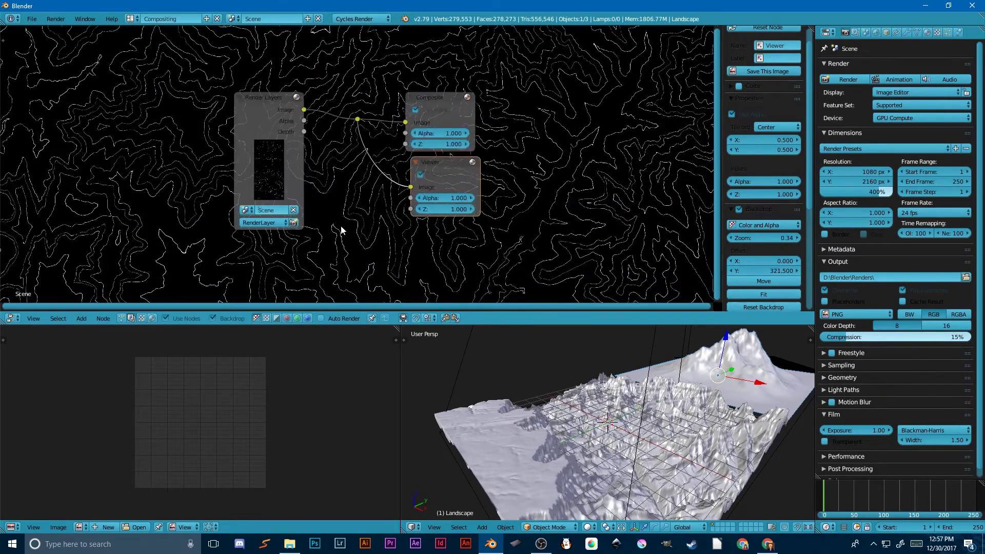
{"action": "scroll", "coordinate": [341, 231], "scroll_direction": "up", "scroll_amount": 2}
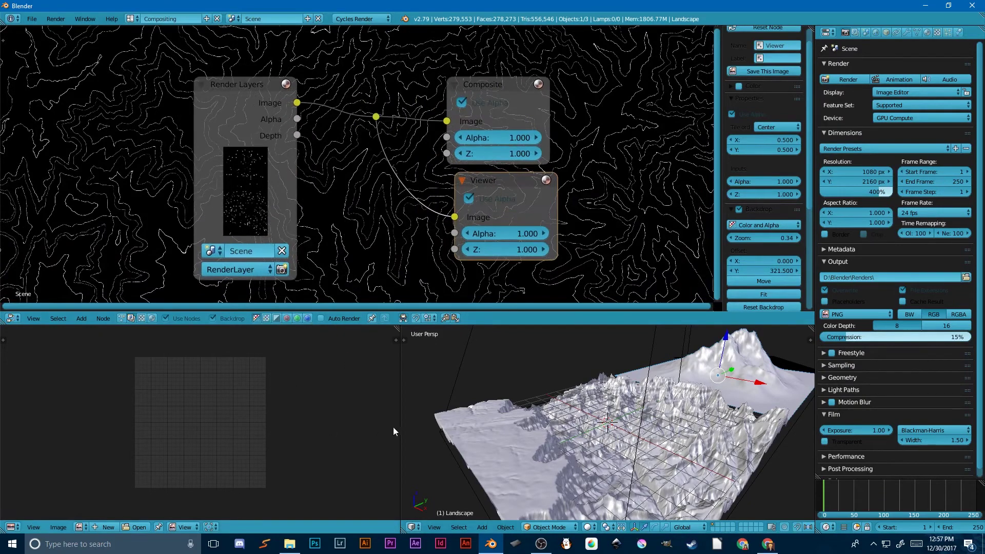
Merge the image editor and 3D viewport areas into the node editor and set the backdrop's Y offset to 513
{"action": "left_click_drag", "start_coordinate": [403, 527], "coordinate": [272, 476]}
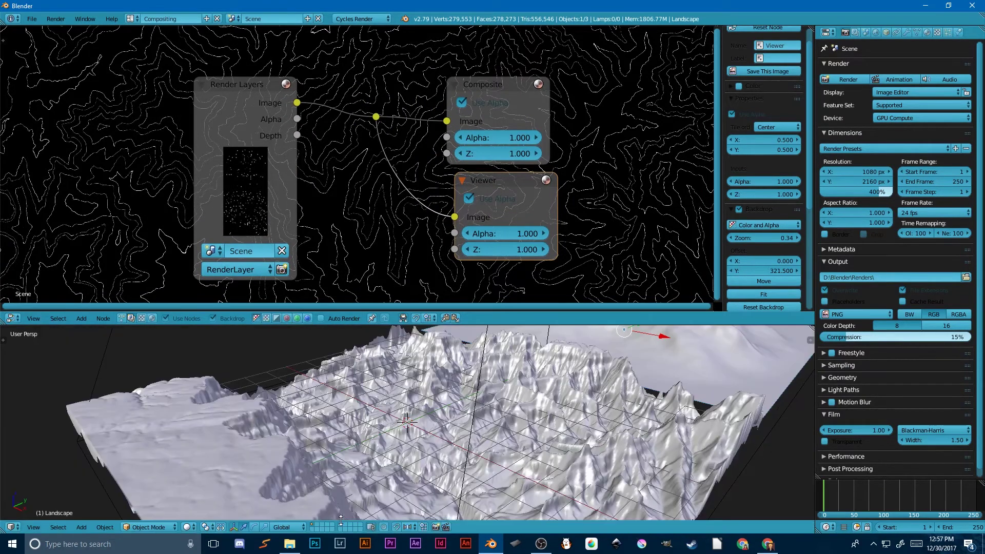
{"action": "left_click_drag", "start_coordinate": [3, 323], "coordinate": [283, 363]}
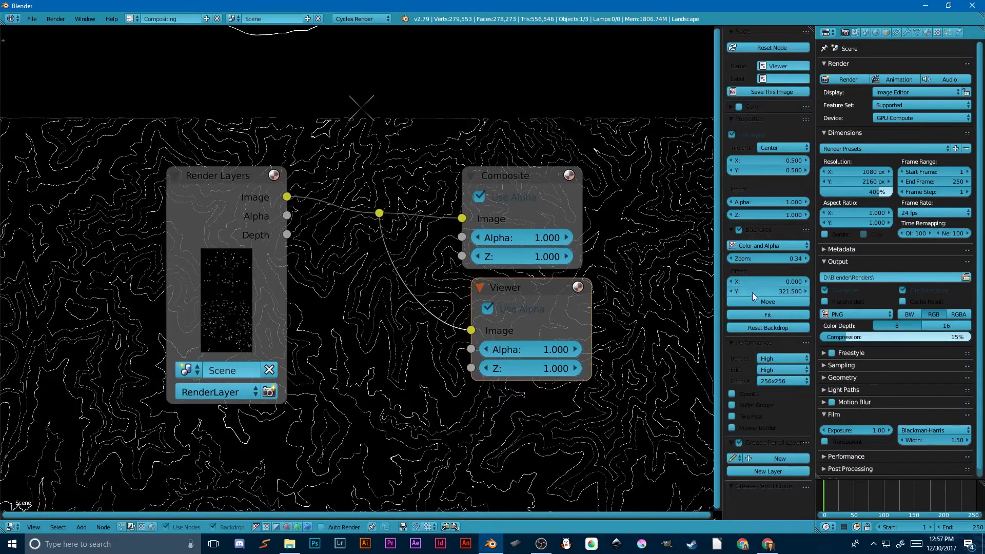
{"action": "left_click_drag", "start_coordinate": [769, 292], "coordinate": [877, 291]}
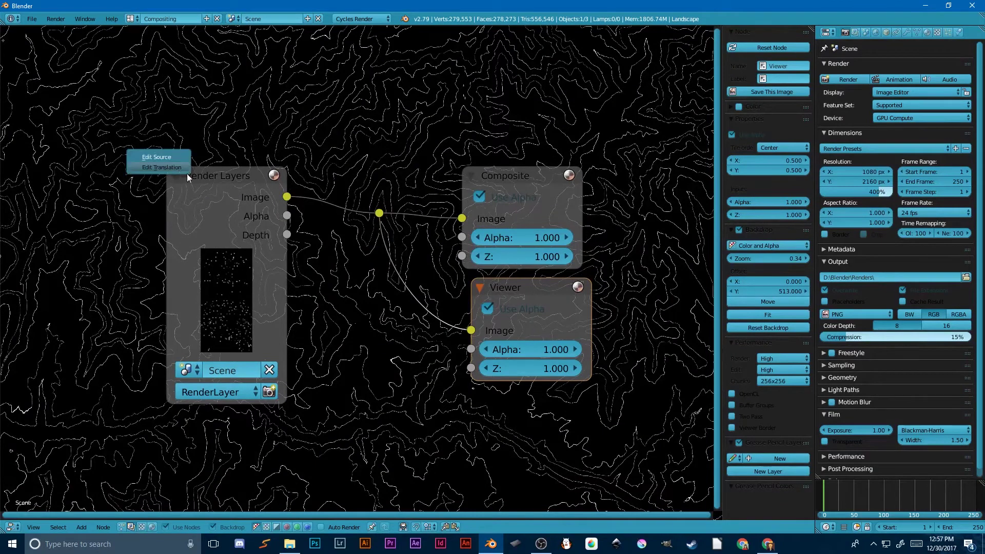
Move the Render Layers node away from the Reroute to make room for more nodes between them
{"action": "left_click", "coordinate": [224, 178]}
{"action": "scroll", "coordinate": [247, 209], "scroll_direction": "down", "scroll_amount": 3}
{"action": "left_click_drag", "start_coordinate": [248, 209], "coordinate": [89, 220]}
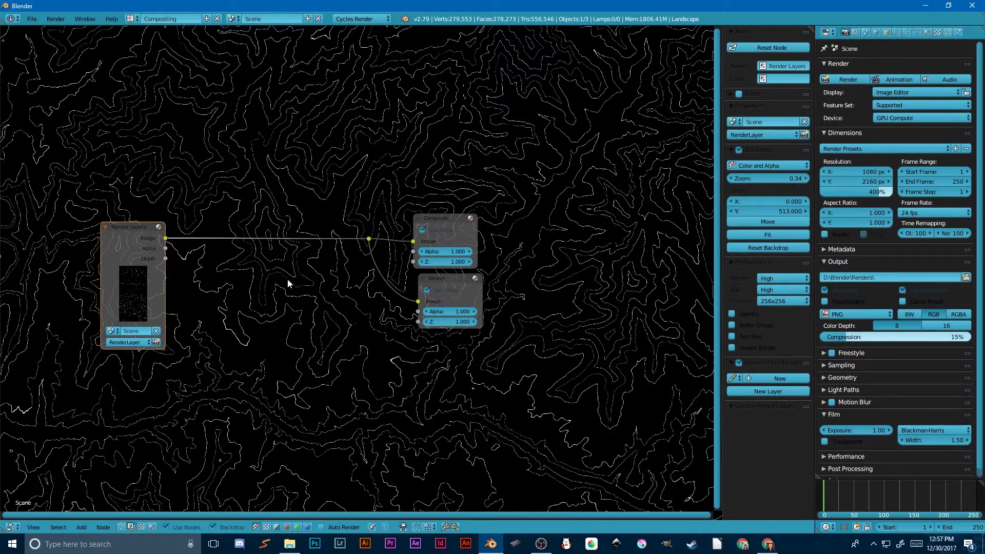
Add a Blur filter node on the link between Render Layers and the Reroute
{"action": "scroll", "coordinate": [299, 312], "scroll_direction": "up", "scroll_amount": 8}
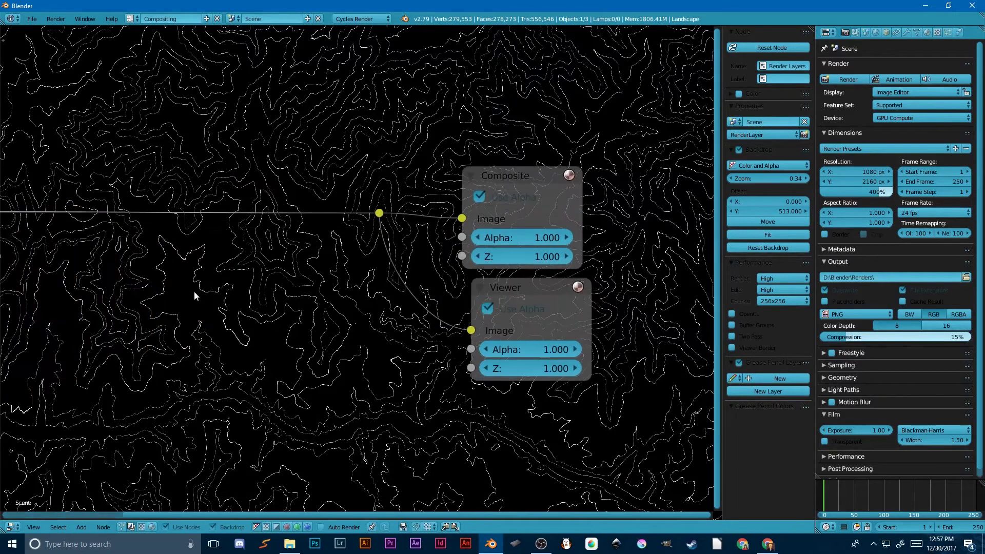
{"action": "middle_click_drag", "start_coordinate": [180, 281], "coordinate": [338, 278]}
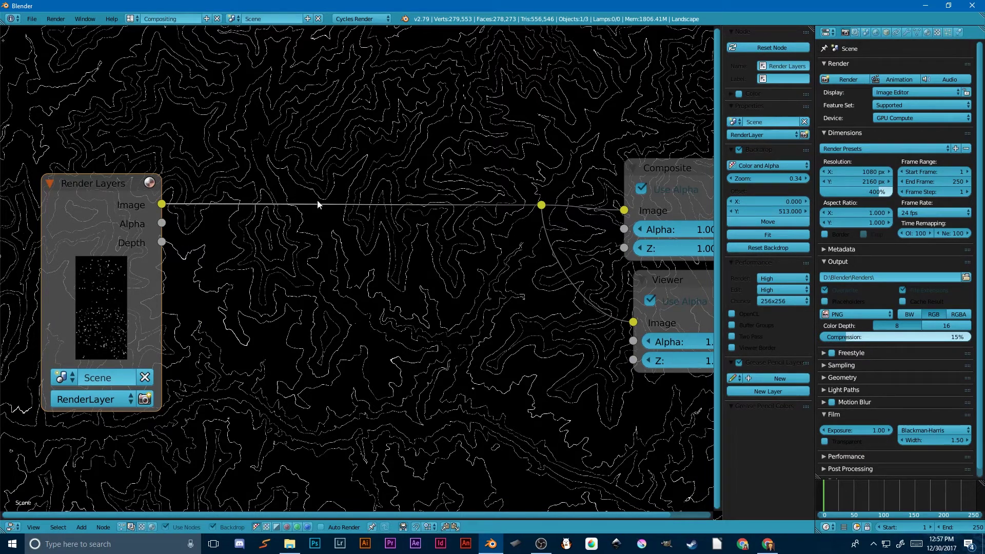
{"action": "scroll", "coordinate": [305, 248], "scroll_direction": "down", "scroll_amount": 2}
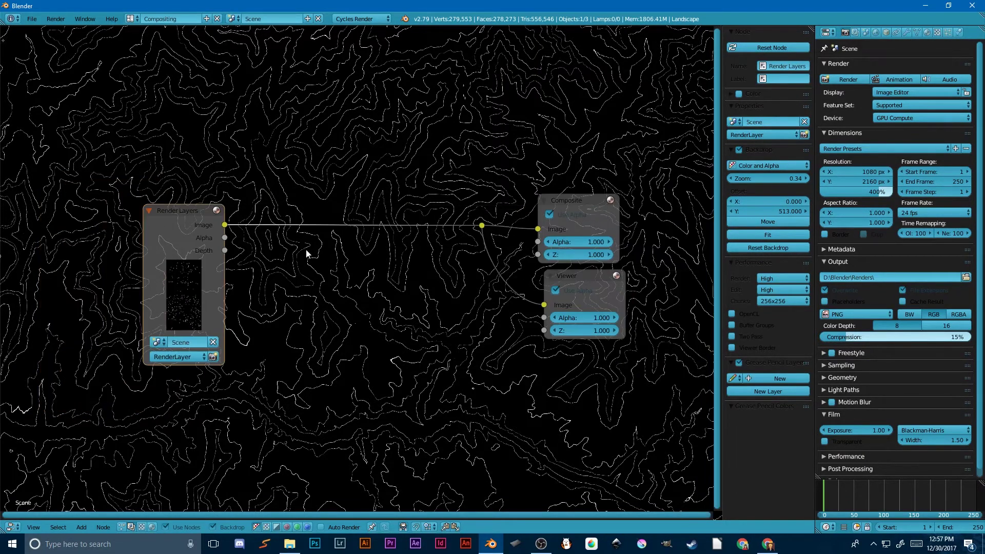
{"action": "scroll", "coordinate": [314, 256], "scroll_direction": "up", "scroll_amount": 1}
{"action": "key", "text": "shift+a"}
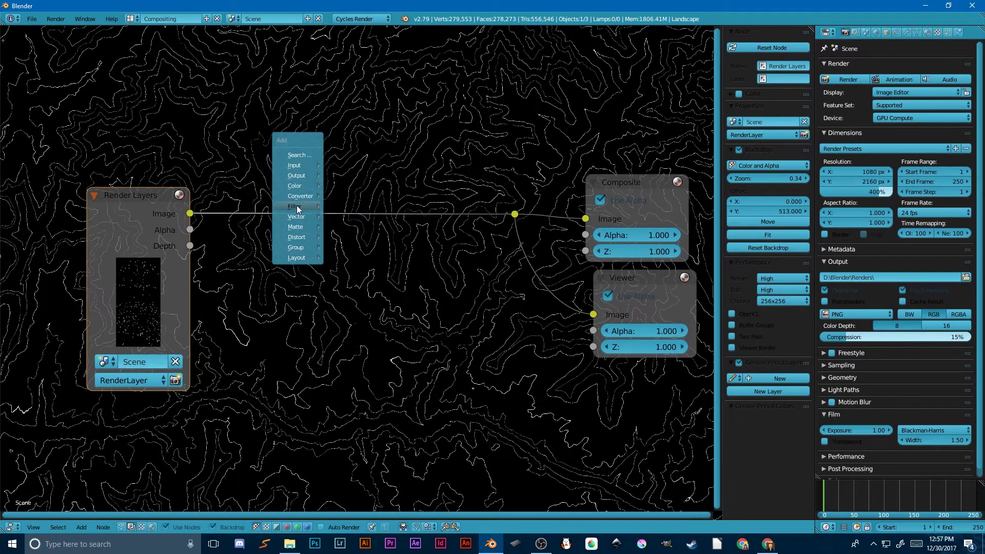
{"action": "mouse_move", "coordinate": [303, 205]}
{"action": "left_click", "coordinate": [376, 217]}
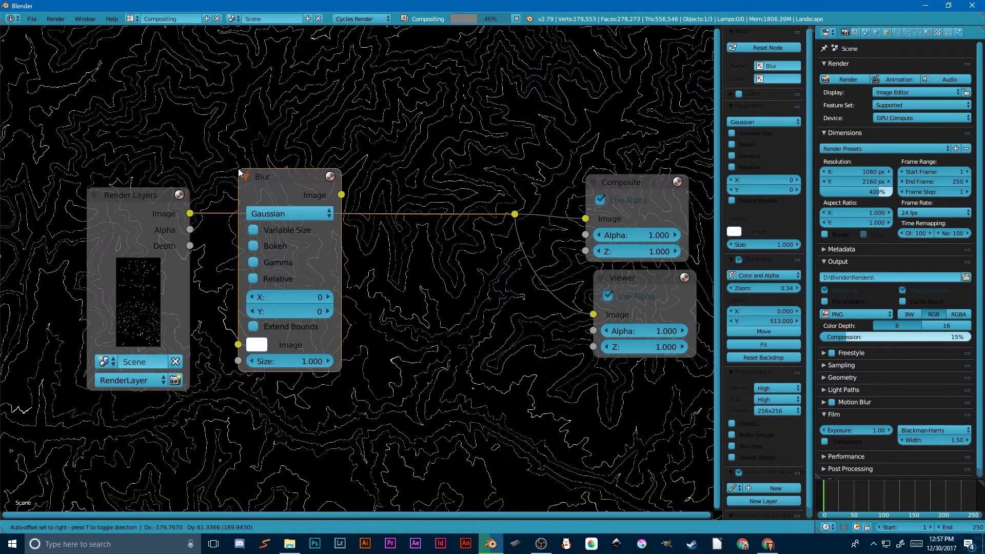
{"action": "left_click", "coordinate": [239, 172]}
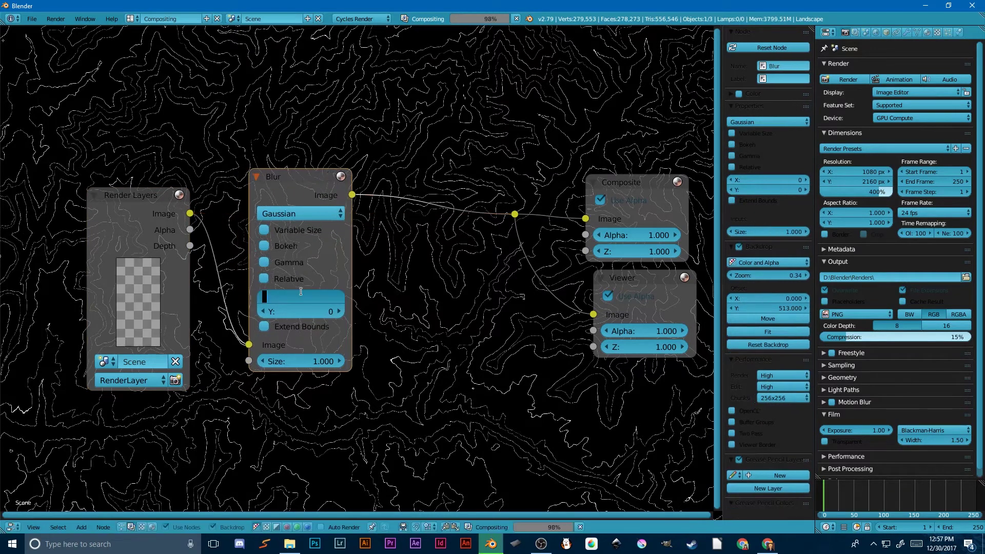
Set the Blur node's X and Y size to 20 and enable its Gamma option
{"action": "left_click", "coordinate": [300, 295]}
{"action": "type", "text": "20"}
{"action": "key", "text": "Return"}
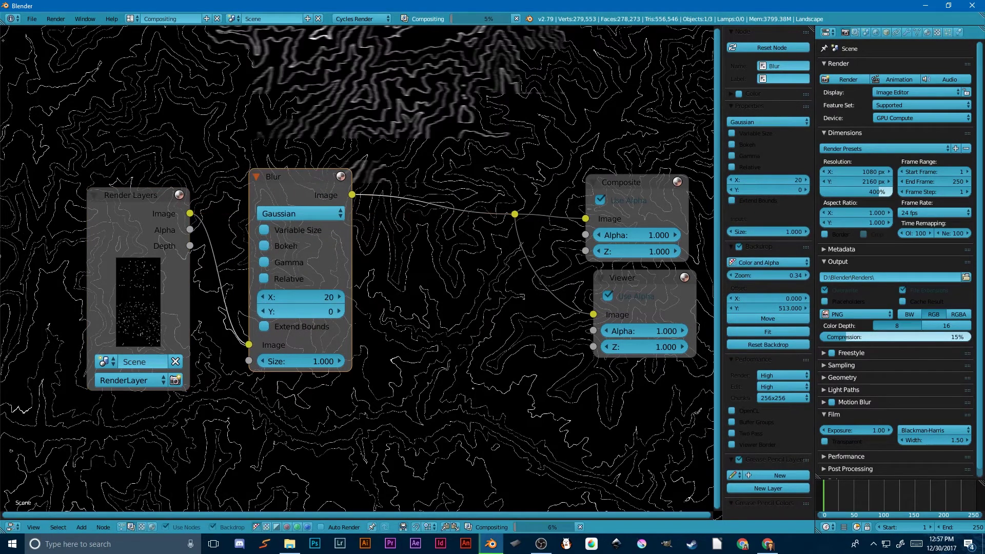
{"action": "left_click", "coordinate": [291, 311]}
{"action": "type", "text": "20"}
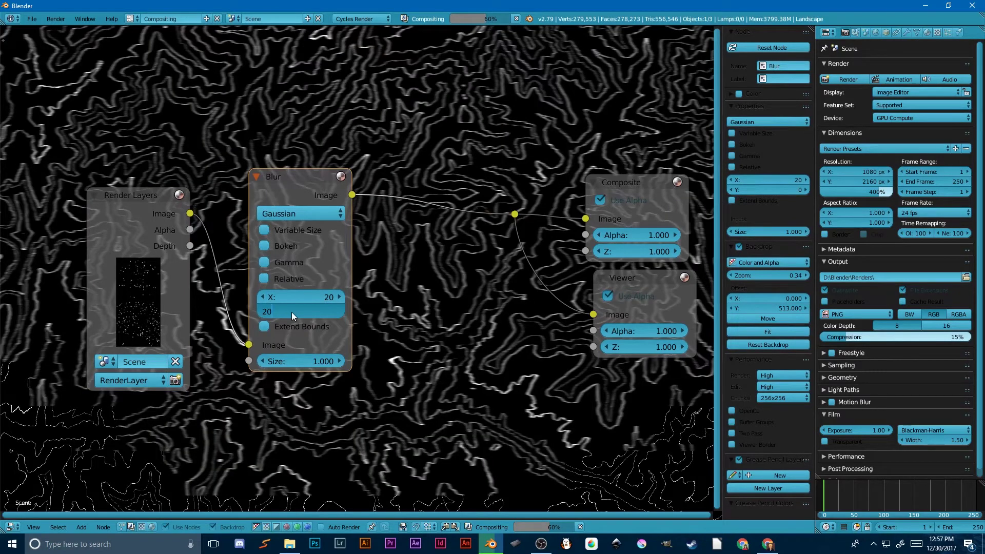
{"action": "left_click", "coordinate": [264, 262]}
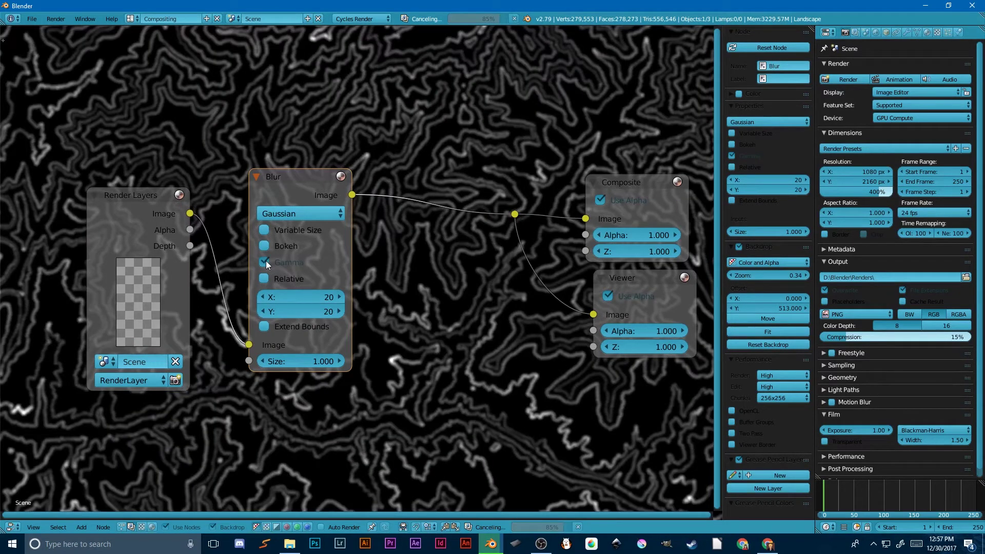
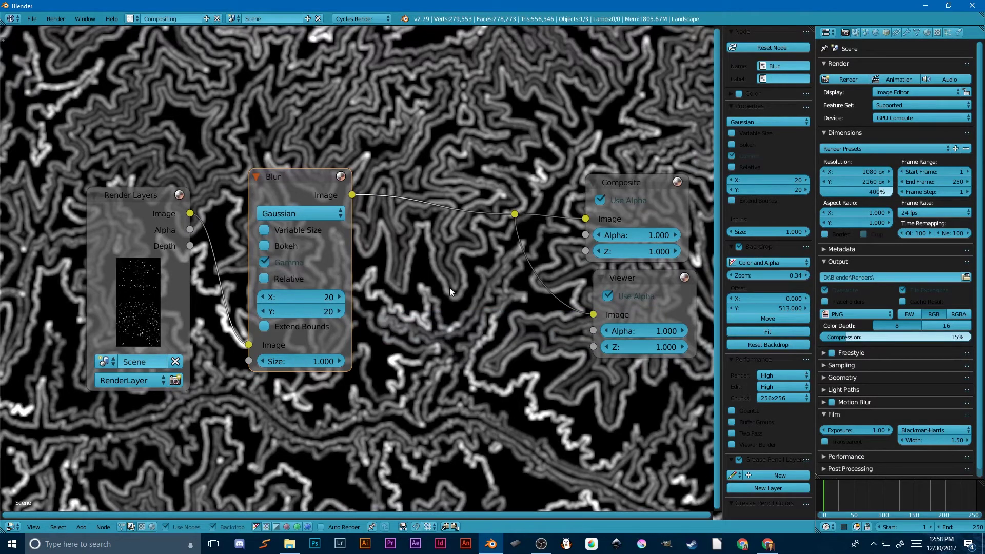
Lower the Blur node's Size factor to 0, then raise it to 0.4
{"action": "key", "text": "shift+a"}
{"action": "left_click_drag", "start_coordinate": [314, 360], "coordinate": [252, 360]}
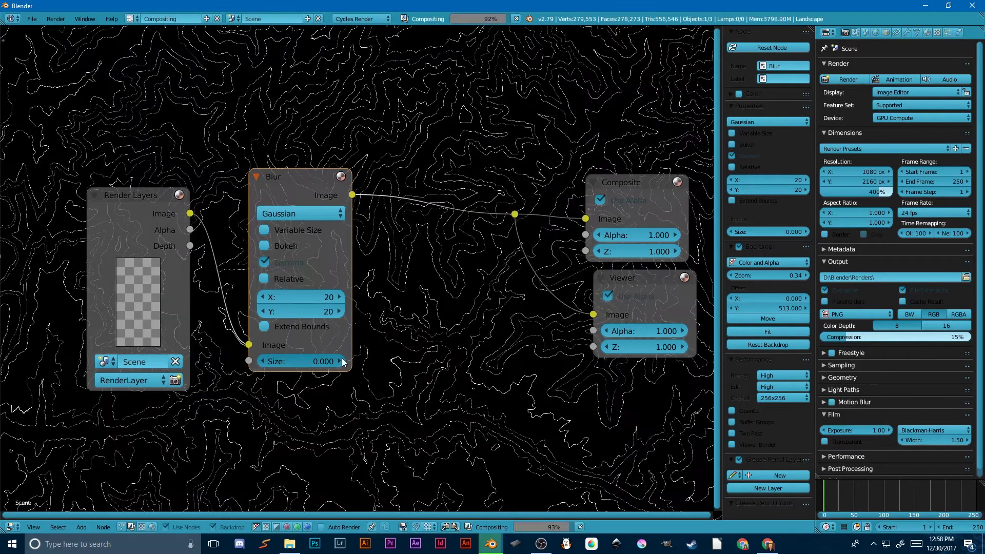
{"action": "left_click", "coordinate": [343, 362]}
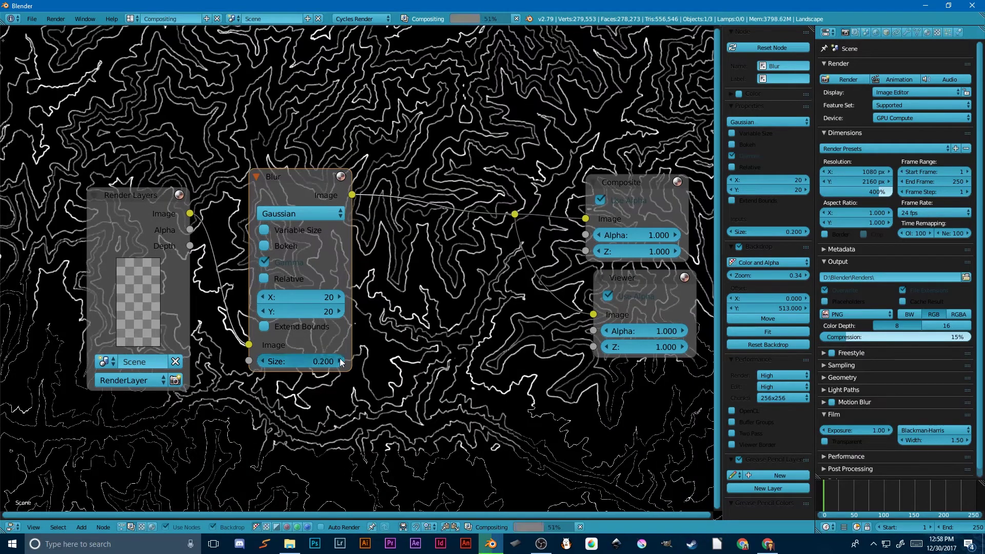
{"action": "left_click", "coordinate": [342, 361]}
{"action": "left_click", "coordinate": [341, 362]}
{"action": "left_click", "coordinate": [341, 361]}
{"action": "left_click", "coordinate": [341, 362]}
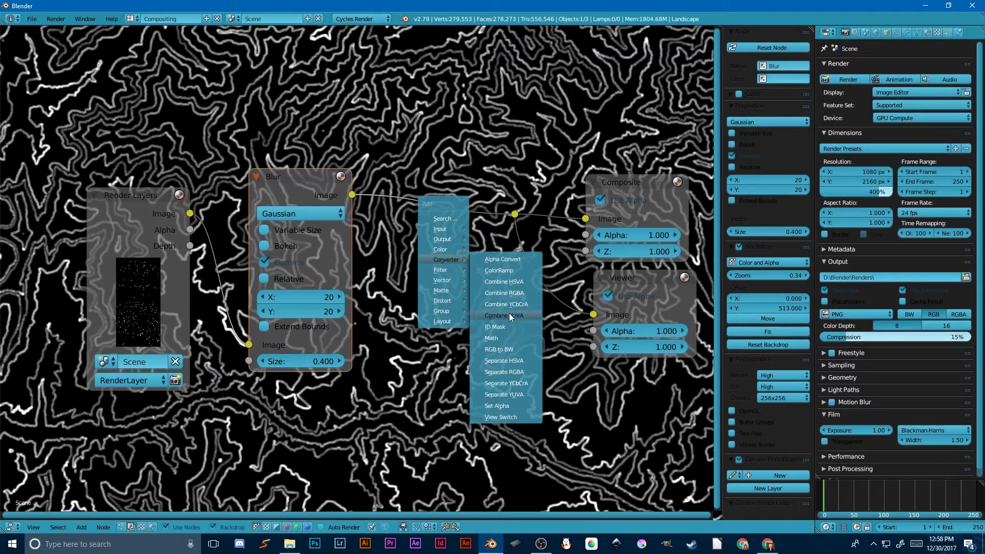
Insert a ColorRamp node on the link after the Blur node and set its interpolation to Constant
{"action": "left_click", "coordinate": [502, 270]}
{"action": "left_click", "coordinate": [388, 178]}
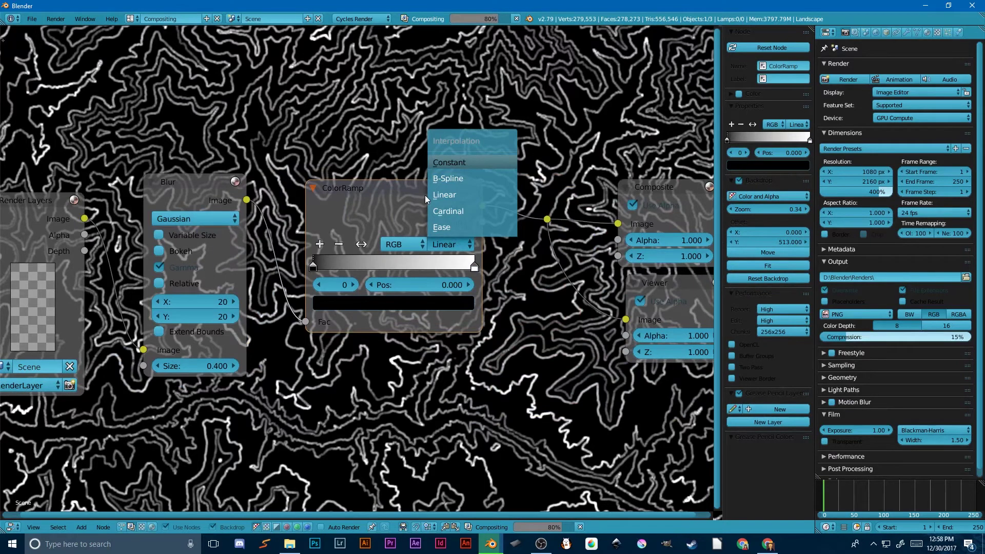
{"action": "left_click", "coordinate": [449, 162]}
Set the position of the ColorRamp's white stop to 0.01
{"action": "left_click_drag", "start_coordinate": [474, 266], "coordinate": [323, 269]}
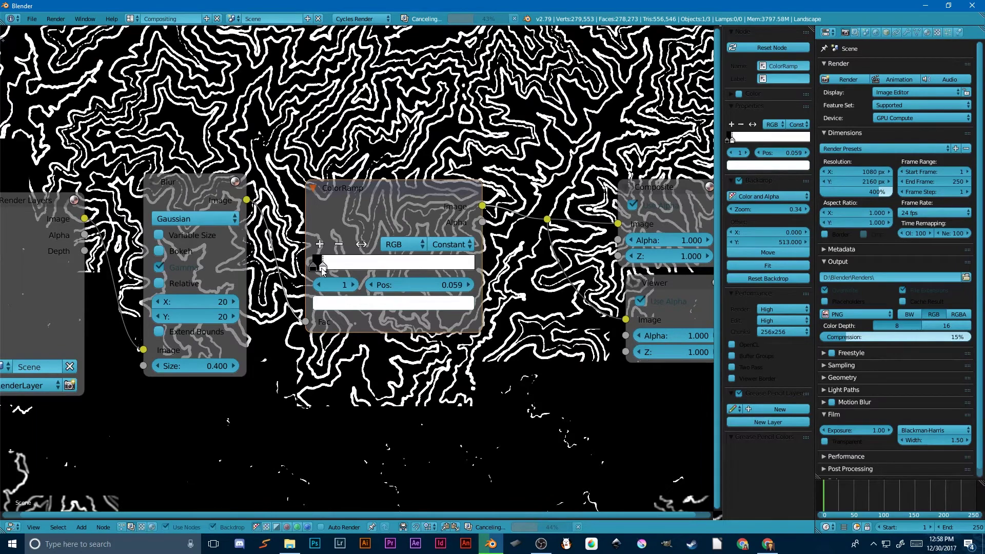
{"action": "left_click_drag", "start_coordinate": [322, 269], "coordinate": [319, 269]}
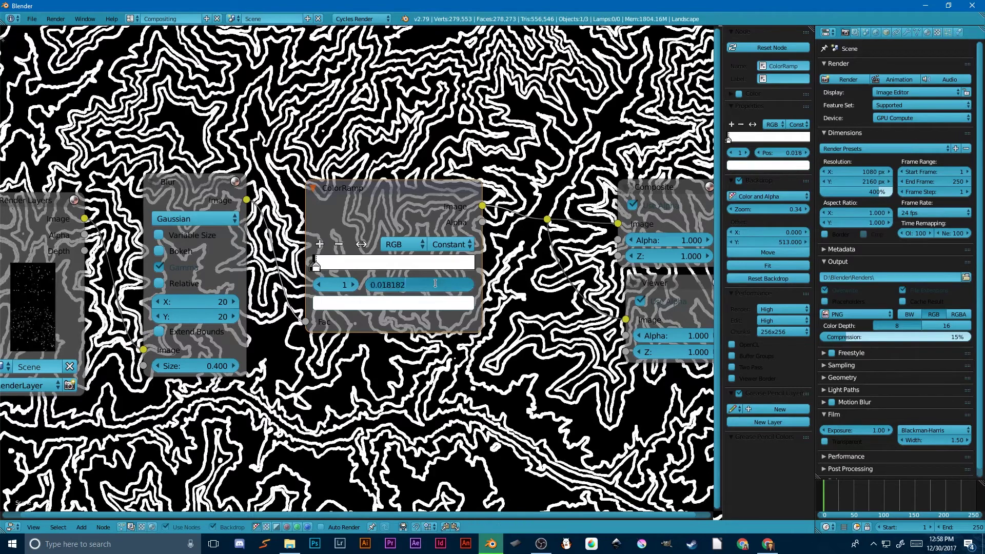
{"action": "key", "text": "BackSpace"}
{"action": "key", "text": "BackSpace"}
{"action": "key", "text": "BackSpace"}
{"action": "key", "text": "BackSpace"}
{"action": "key", "text": "BackSpace"}
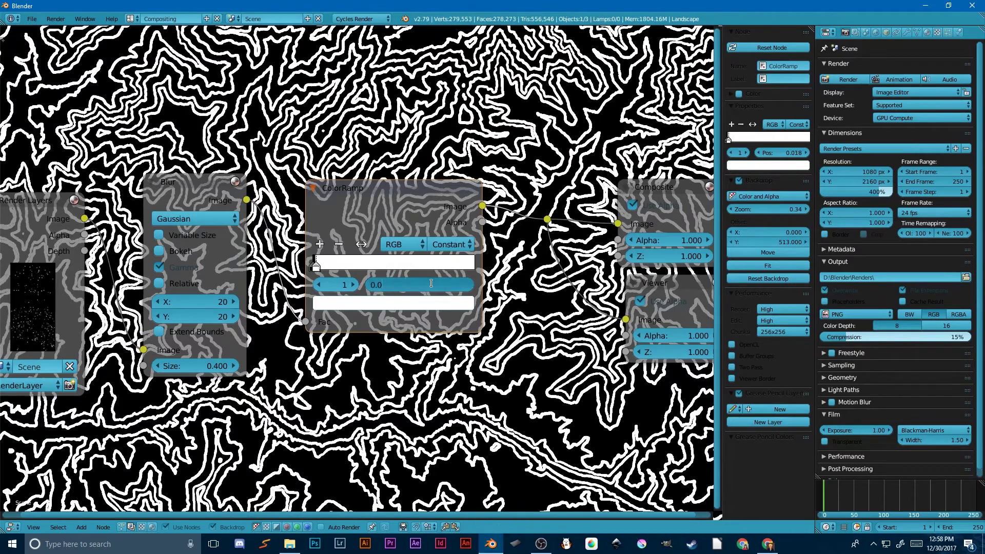
{"action": "type", "text": "1"}
{"action": "key", "text": "Return"}
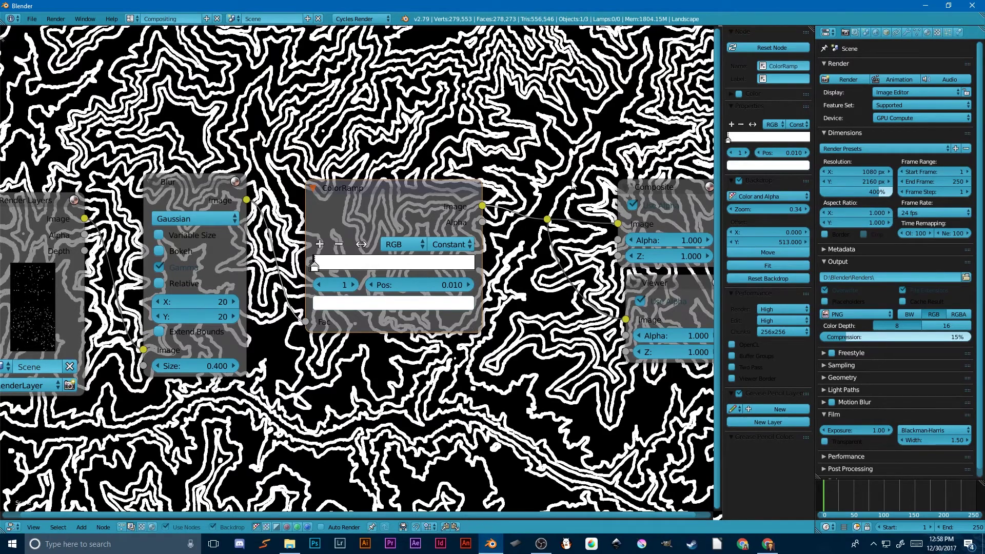
Set the backdrop's zoom to 0.31 and its Y offset to 757.4
{"action": "scroll", "coordinate": [519, 339], "scroll_direction": "down", "scroll_amount": 2}
{"action": "scroll", "coordinate": [469, 340], "scroll_direction": "up", "scroll_amount": 1}
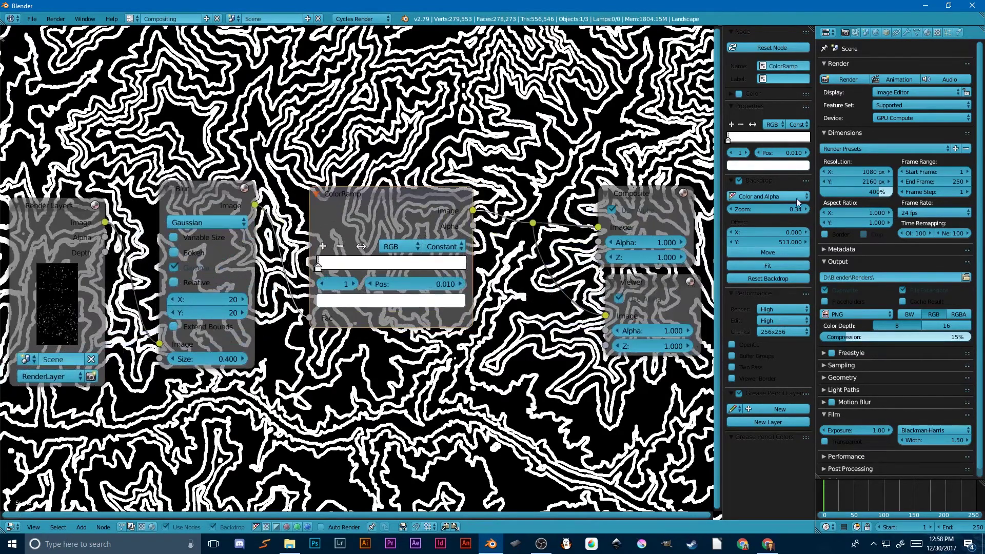
{"action": "left_click_drag", "start_coordinate": [776, 210], "coordinate": [806, 242]}
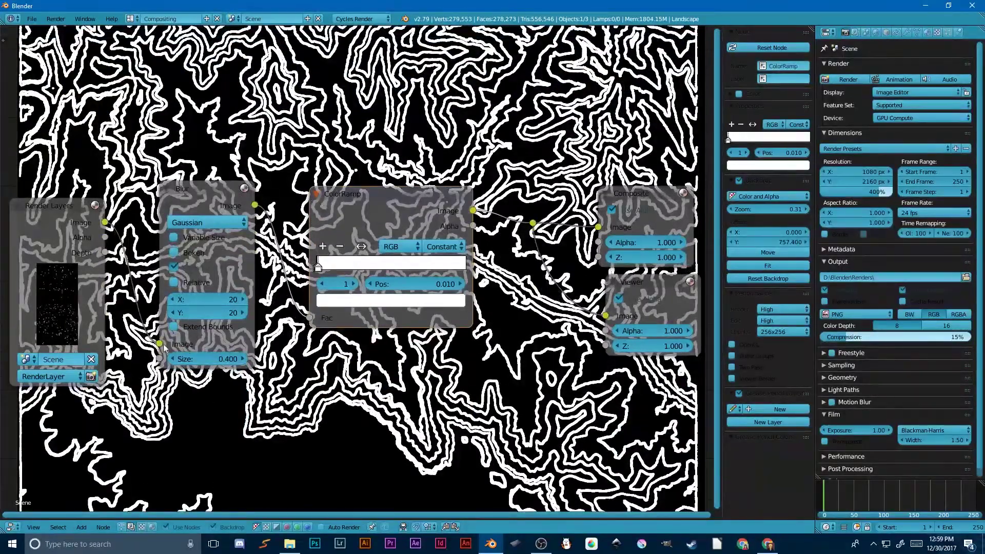
Reduce the Blur node's Size factor to 0.2 to thin the contour lines
{"action": "left_click", "coordinate": [173, 361]}
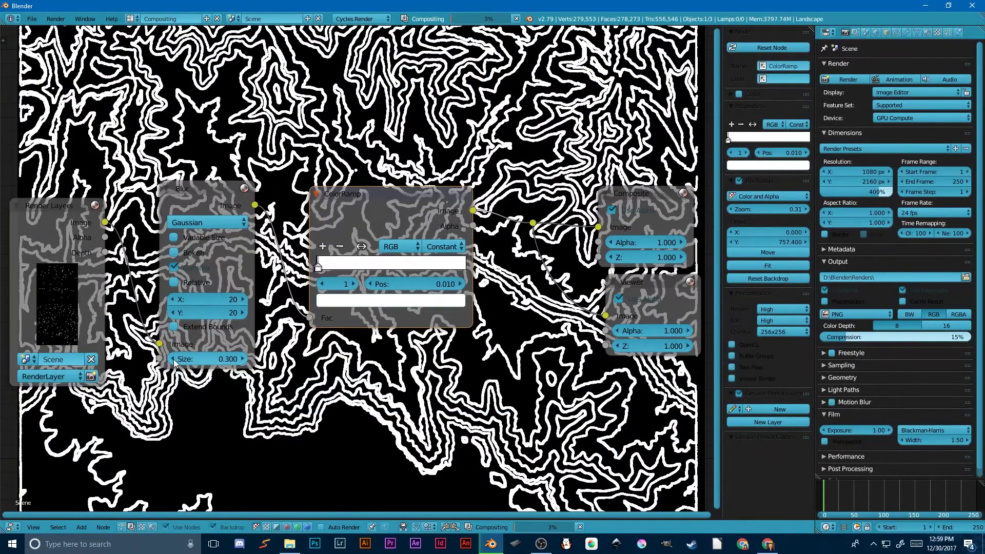
{"action": "left_click", "coordinate": [174, 360]}
{"action": "left_click", "coordinate": [174, 361]}
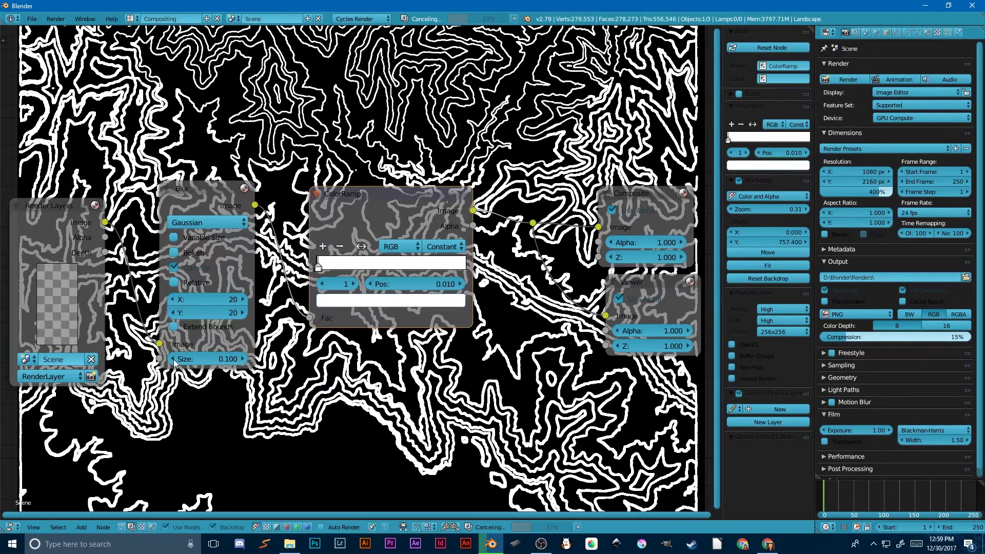
{"action": "left_click", "coordinate": [245, 359]}
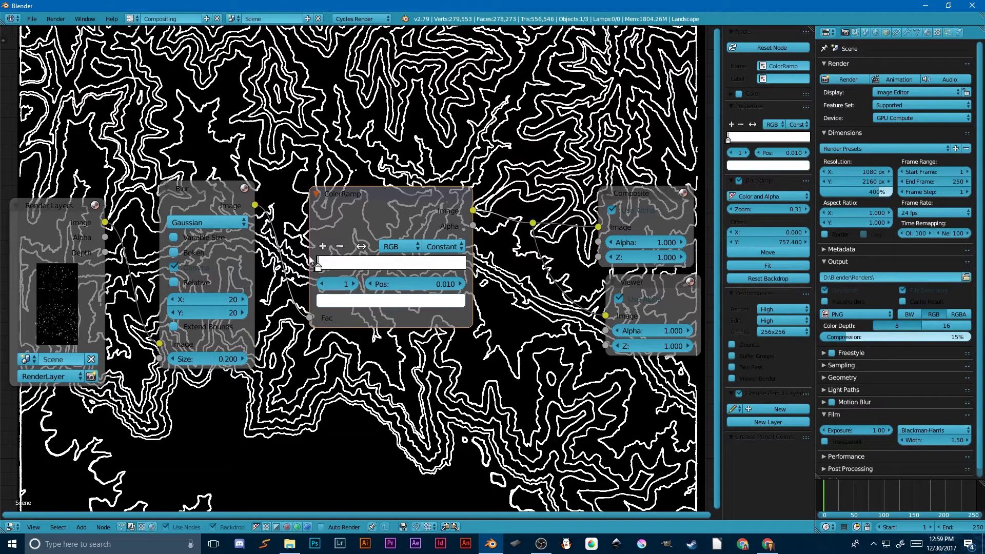
{"action": "scroll", "coordinate": [314, 262], "scroll_direction": "down", "scroll_amount": 1}
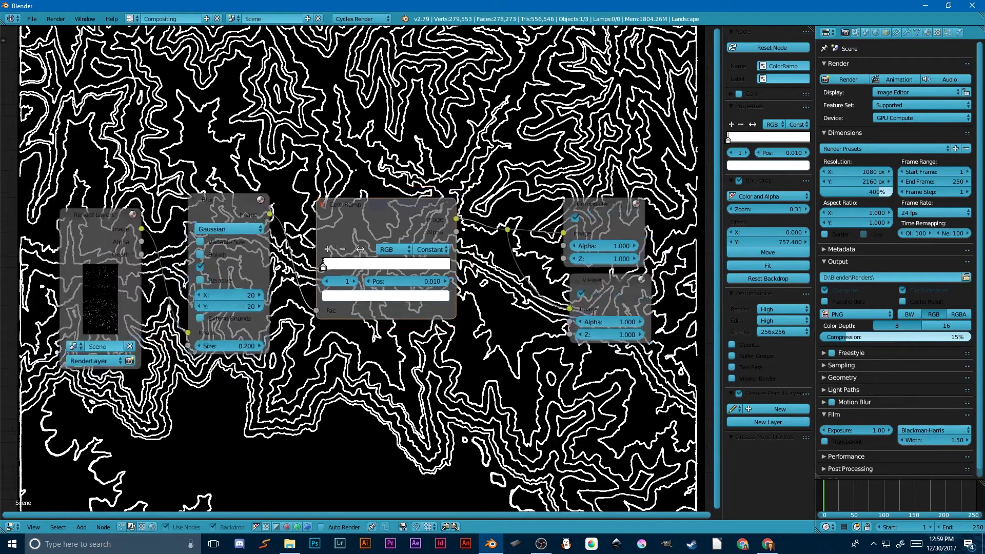
{"action": "scroll", "coordinate": [322, 263], "scroll_direction": "up", "scroll_amount": 2}
Switch to the Default screen layout and turn its image editor into a 3D view
{"action": "left_click", "coordinate": [131, 19]}
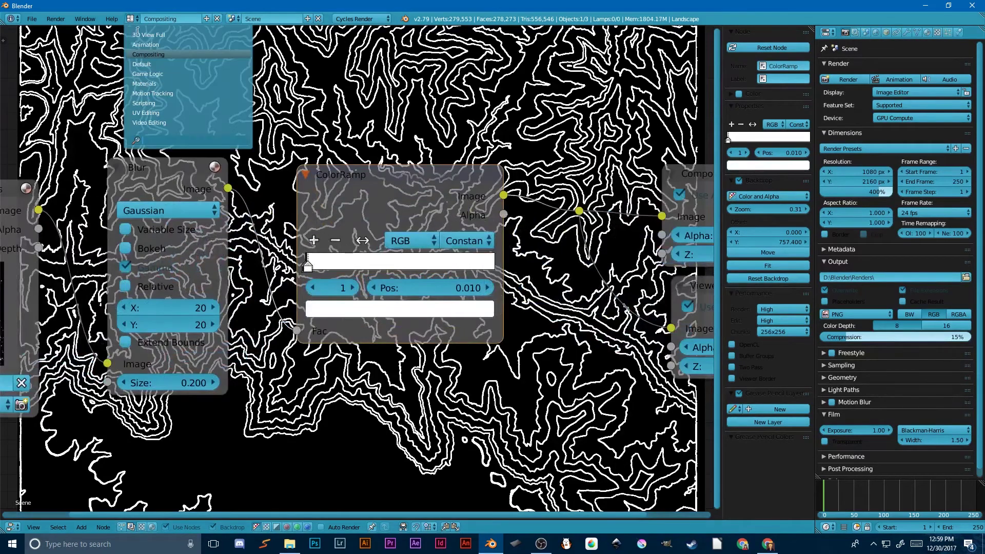
{"action": "left_click", "coordinate": [144, 64]}
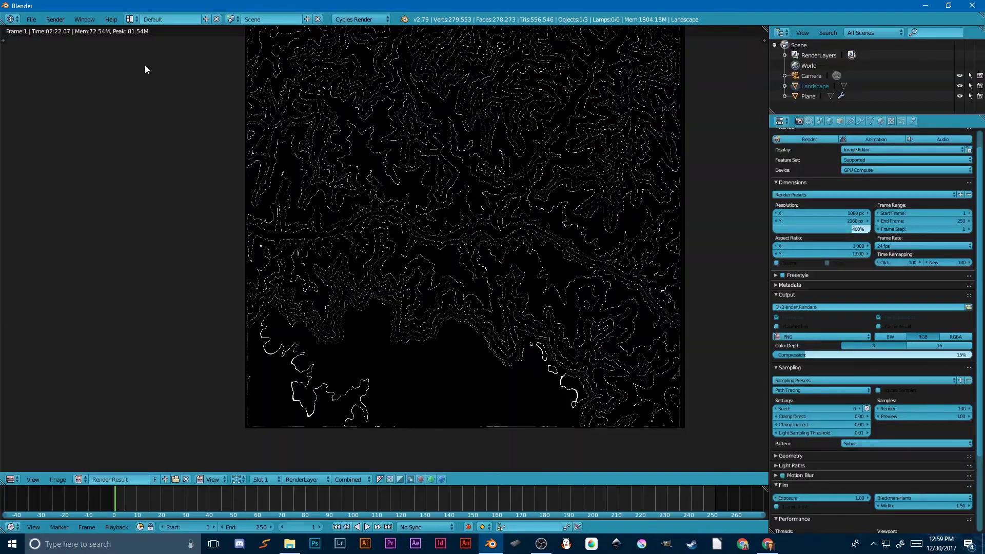
{"action": "left_click", "coordinate": [11, 479]}
{"action": "left_click", "coordinate": [73, 450]}
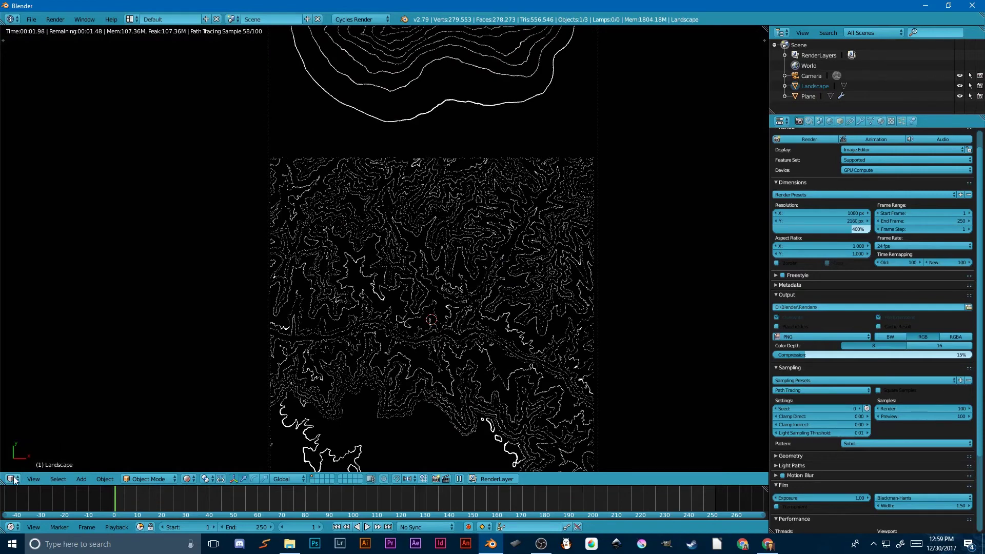
Split the 3D view into two side-by-side areas and change the new area to a node editor
{"action": "left_click", "coordinate": [14, 479]}
{"action": "left_click_drag", "start_coordinate": [2, 482], "coordinate": [345, 477]}
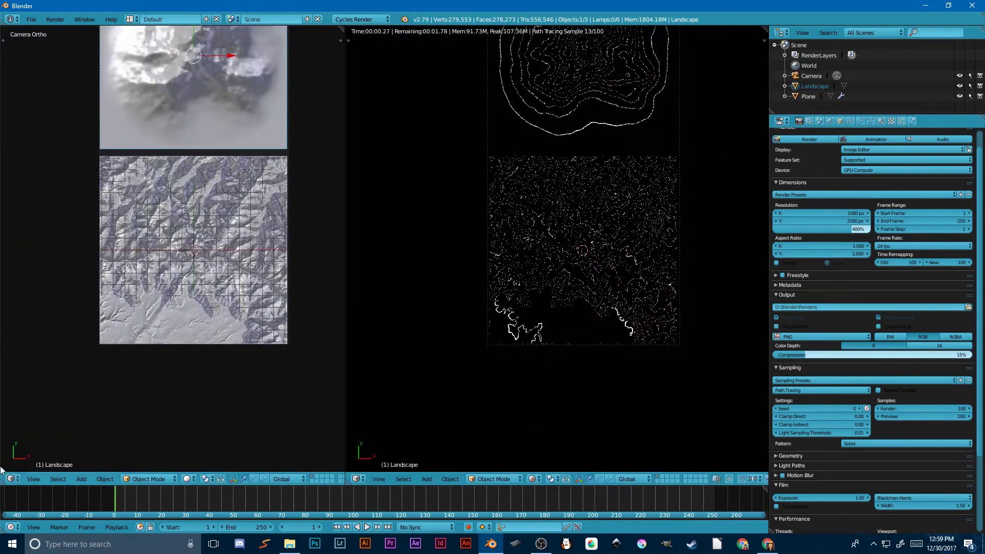
{"action": "left_click", "coordinate": [10, 479]}
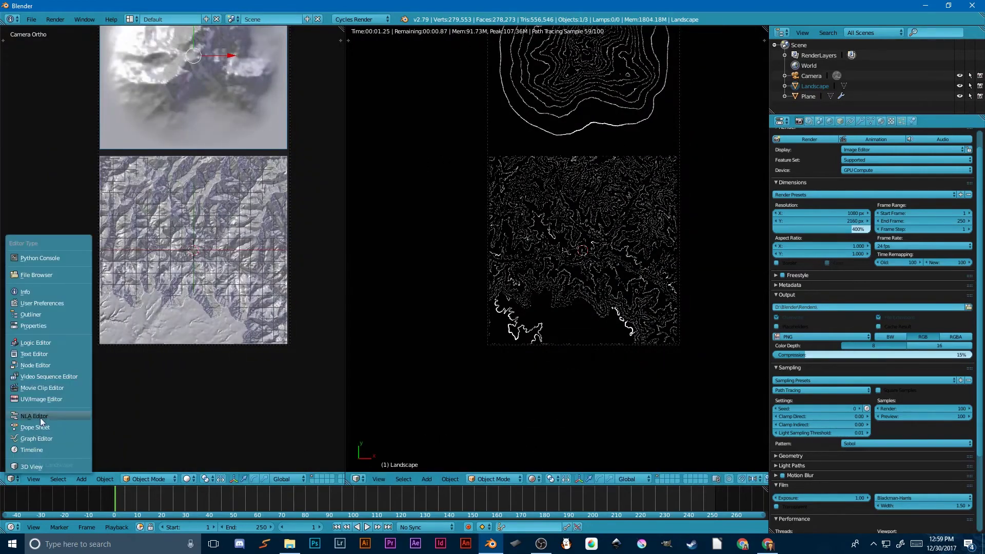
{"action": "left_click", "coordinate": [21, 369]}
Try the contour material's Wave Texture Scale at 0.8, flip it to -0.8 and flip it back
{"action": "middle_click_drag", "start_coordinate": [30, 359], "coordinate": [121, 316]}
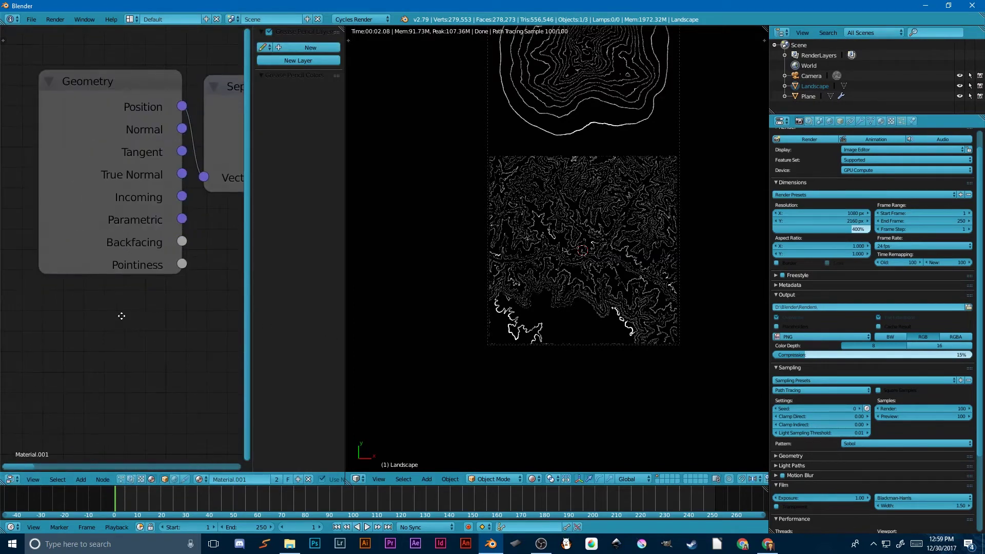
{"action": "scroll", "coordinate": [104, 313], "scroll_direction": "down", "scroll_amount": 4}
{"action": "middle_click_drag", "start_coordinate": [221, 308], "coordinate": [69, 305]}
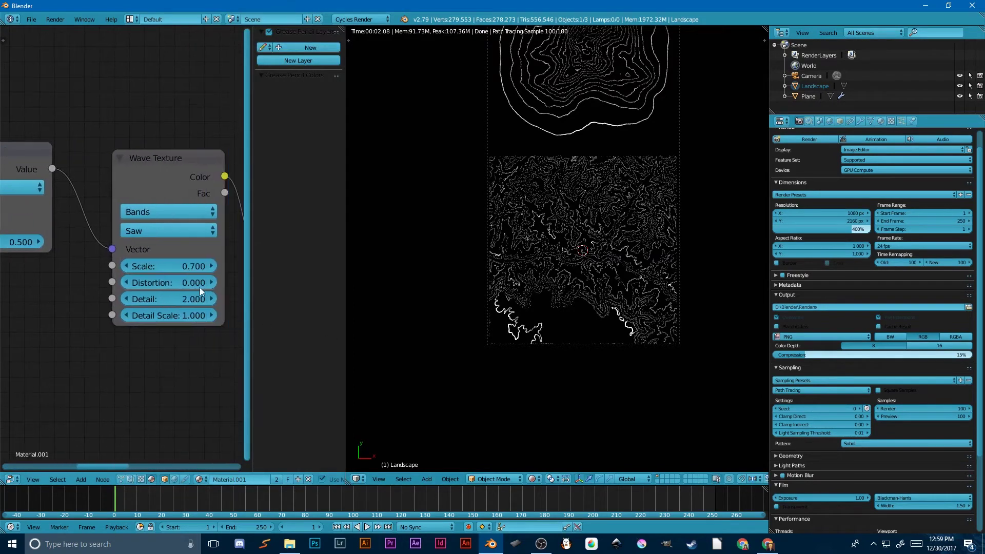
{"action": "left_click", "coordinate": [211, 266]}
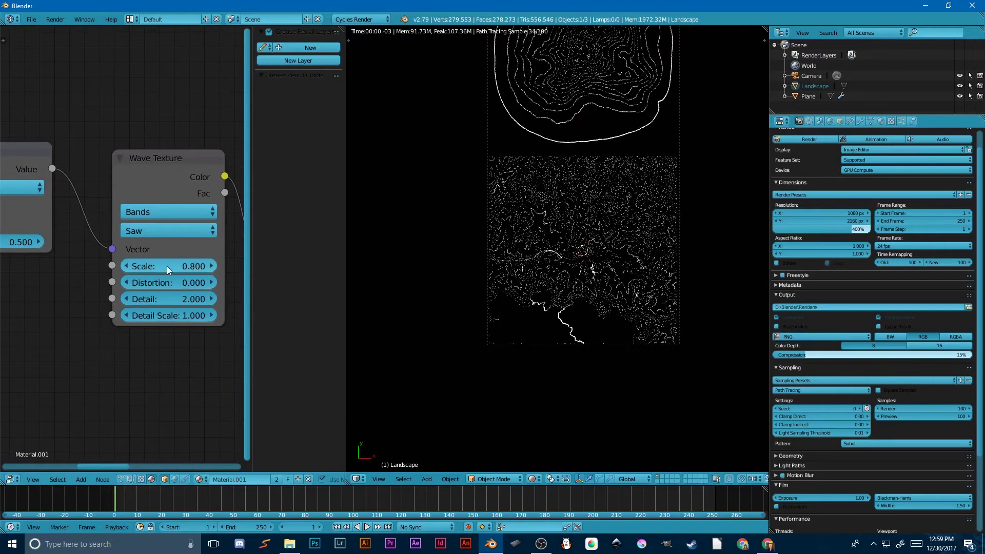
{"action": "key", "text": "minus"}
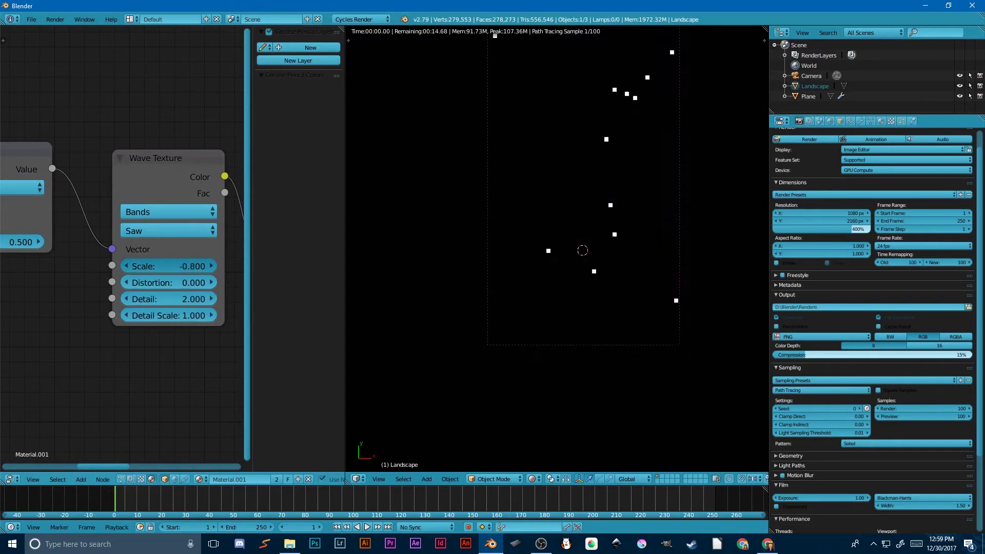
{"action": "key", "text": "minus"}
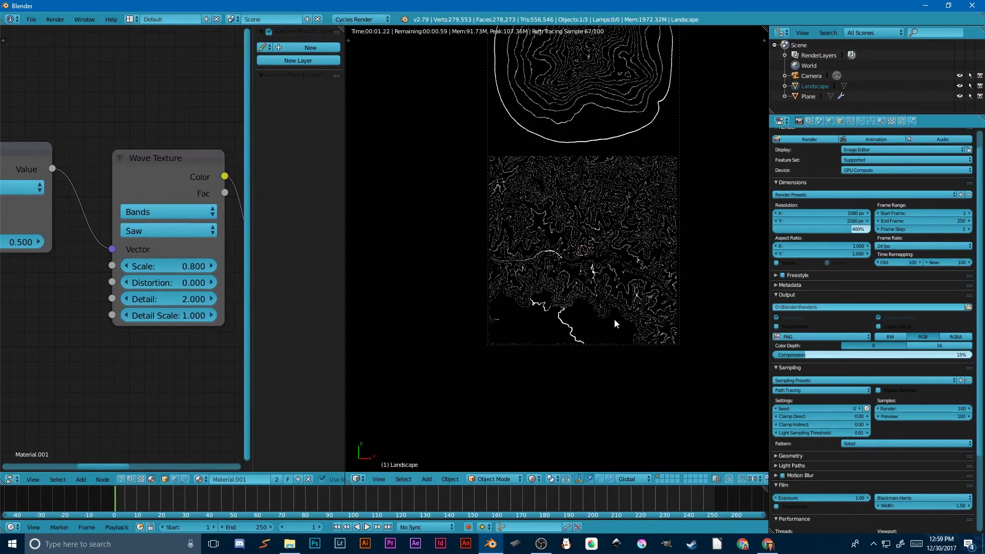
Set the Wave Texture's Scale to 0.2 to space the contour lines further apart
{"action": "scroll", "coordinate": [615, 322], "scroll_direction": "up", "scroll_amount": 3}
{"action": "scroll", "coordinate": [629, 322], "scroll_direction": "up", "scroll_amount": 1}
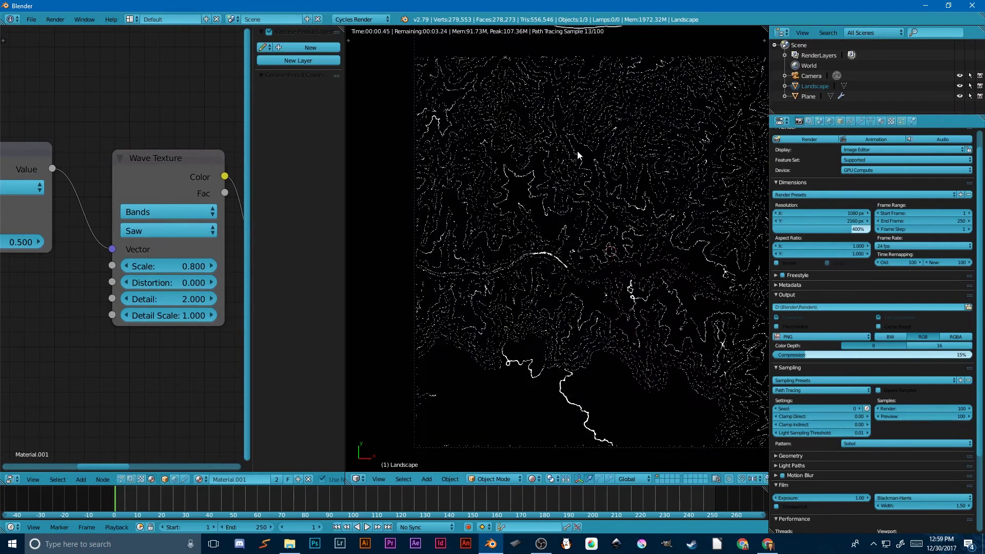
{"action": "left_click", "coordinate": [178, 266]}
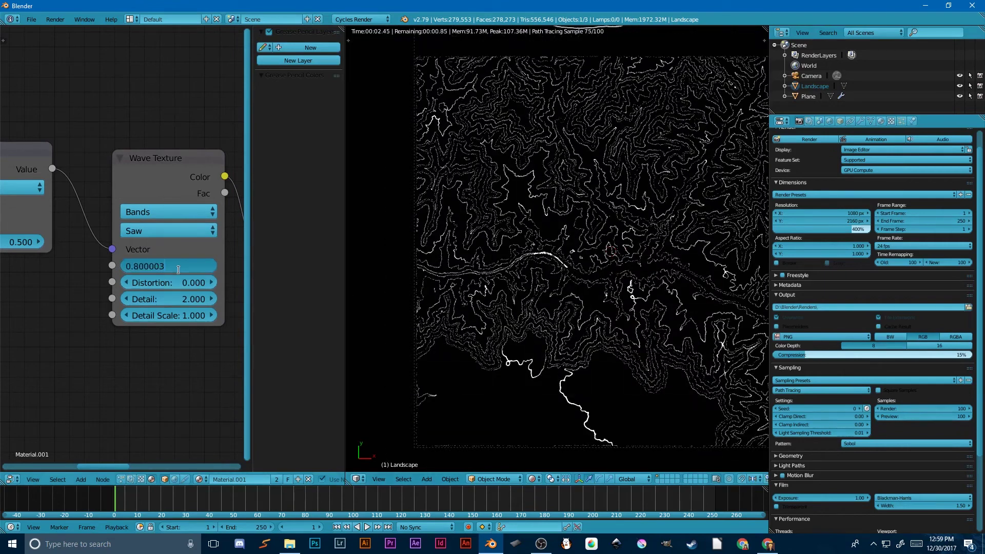
{"action": "key", "text": "BackSpace"}
{"action": "key", "text": "BackSpace"}
{"action": "key", "text": "BackSpace"}
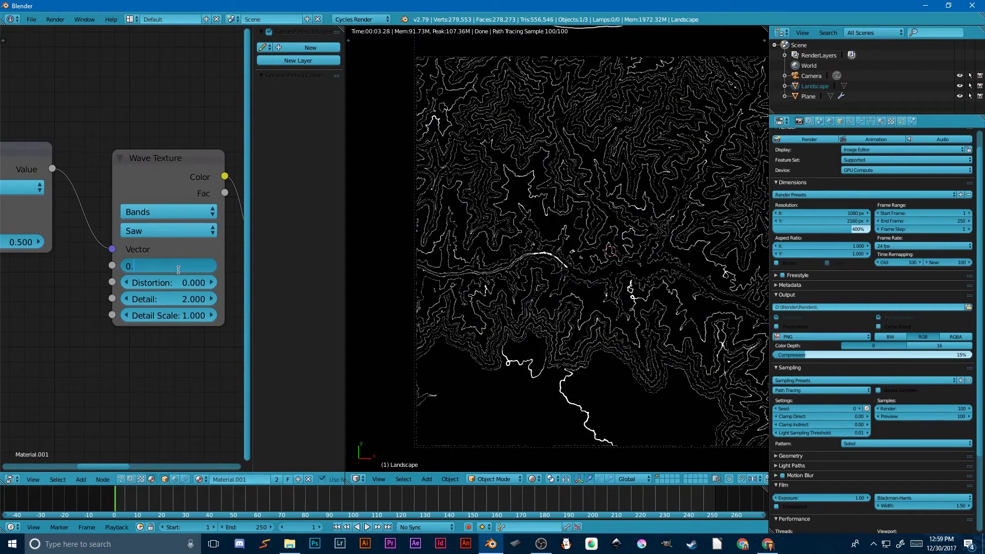
{"action": "type", "text": "2"}
{"action": "key", "text": "Return"}
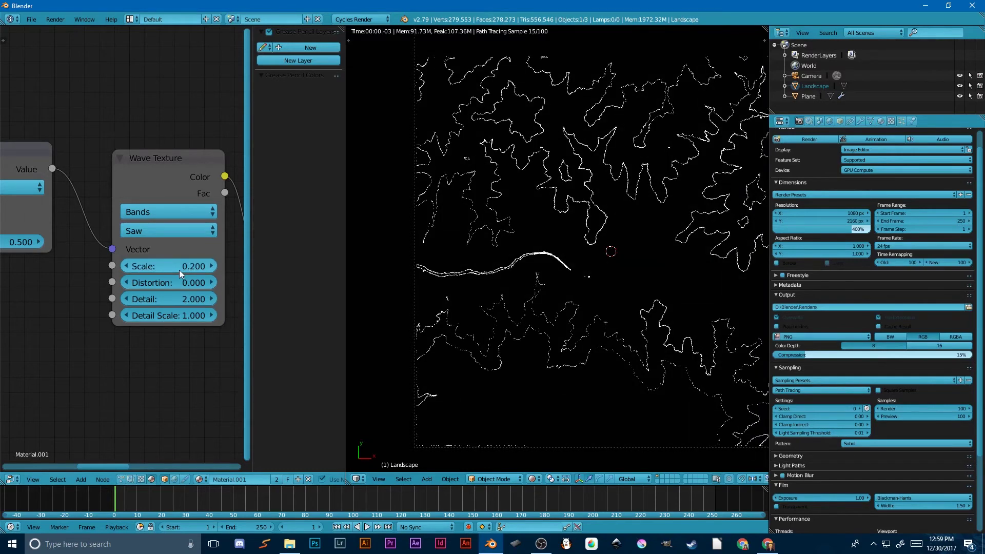
Set the Wave Texture's Scale to 0.3
{"action": "left_click", "coordinate": [180, 270]}
{"action": "left_click", "coordinate": [178, 270]}
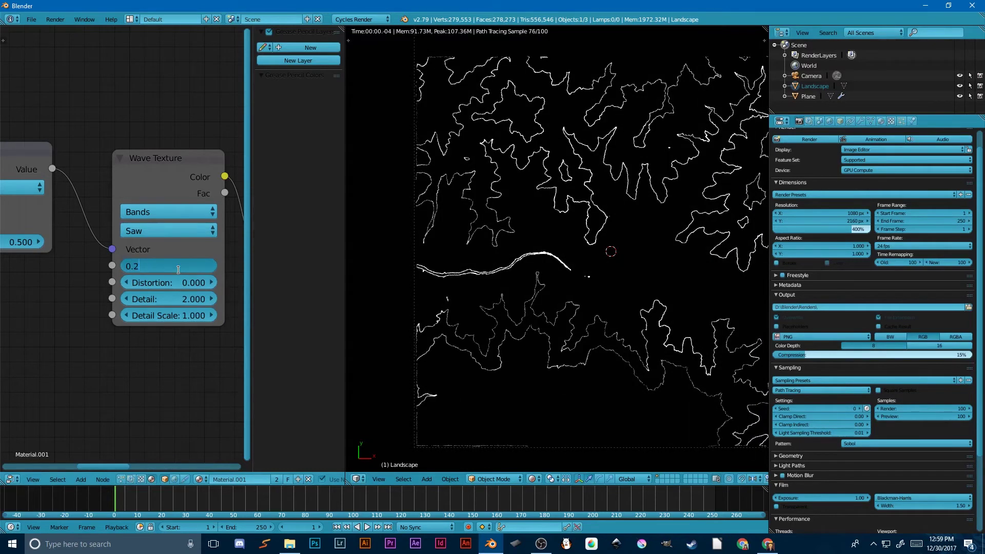
{"action": "key", "text": "BackSpace"}
{"action": "type", "text": "3"}
{"action": "key", "text": "Return"}
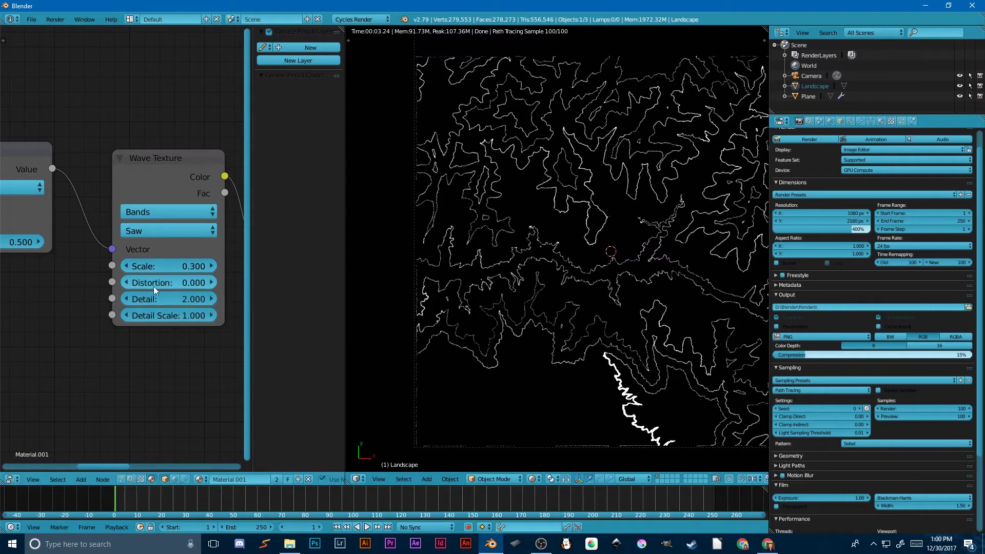
{"action": "scroll", "coordinate": [590, 282], "scroll_direction": "down", "scroll_amount": 3}
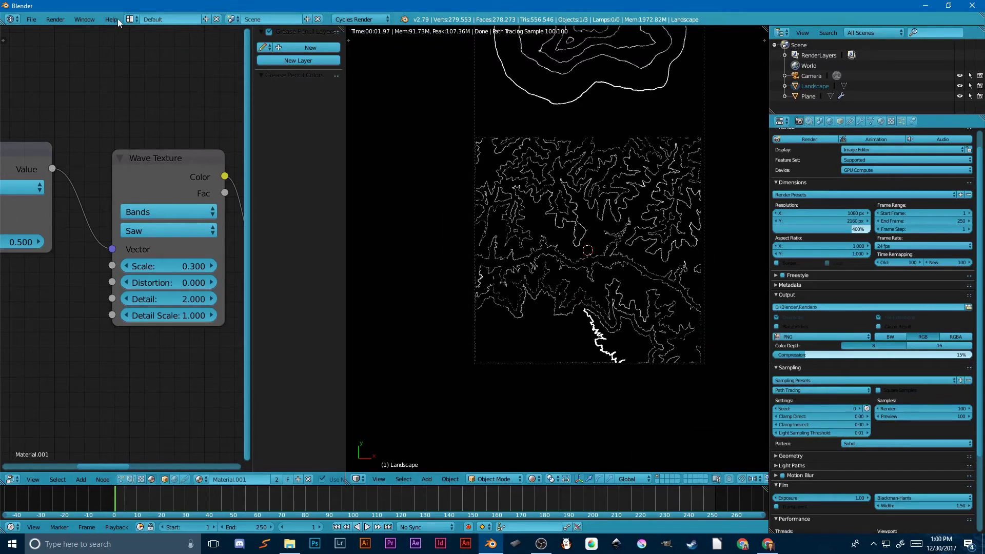
Return to the Compositing screen layout and select the Composite node, then the Viewer node
{"action": "left_click", "coordinate": [135, 19]}
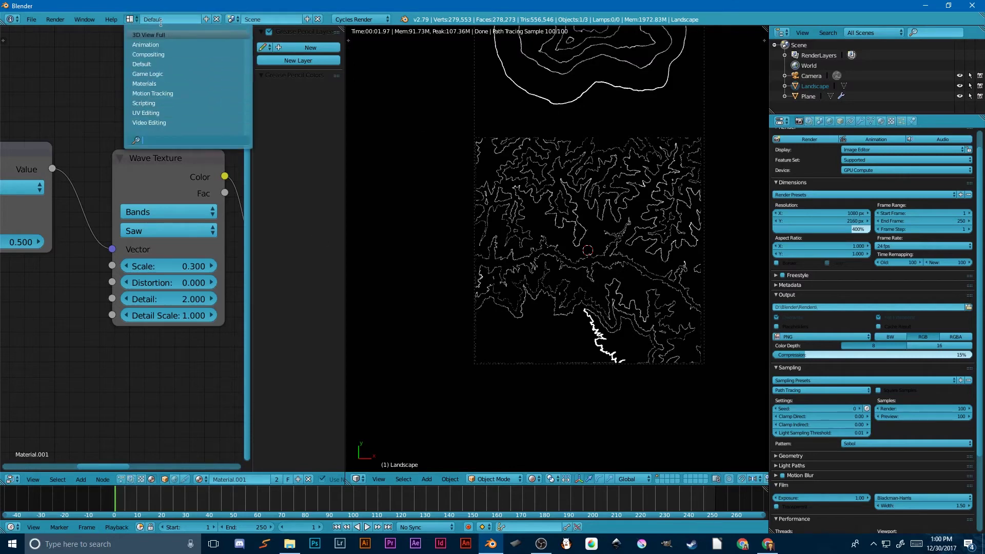
{"action": "left_click", "coordinate": [148, 54]}
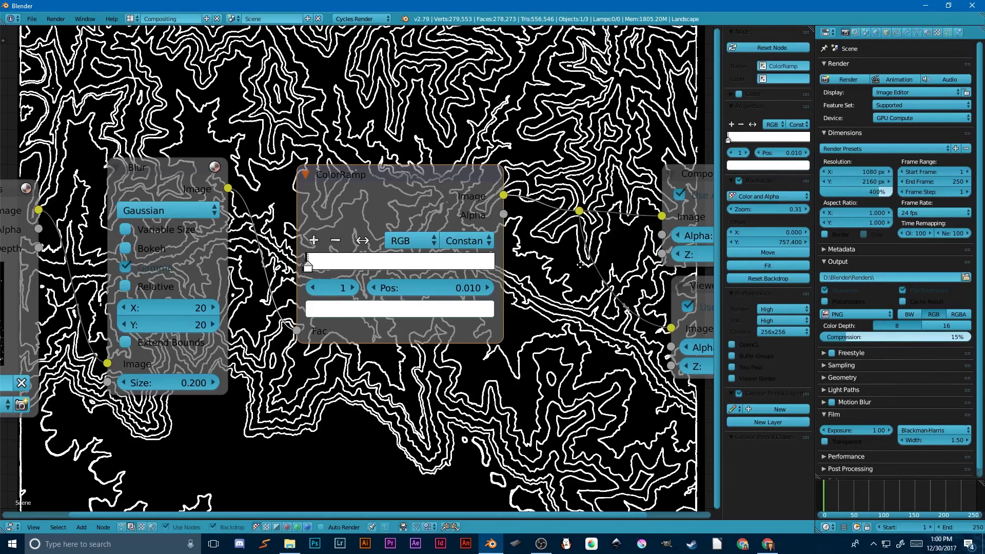
{"action": "middle_click_drag", "start_coordinate": [580, 265], "coordinate": [325, 246]}
{"action": "left_click", "coordinate": [484, 190]}
{"action": "scroll", "coordinate": [477, 205], "scroll_direction": "down", "scroll_amount": 5}
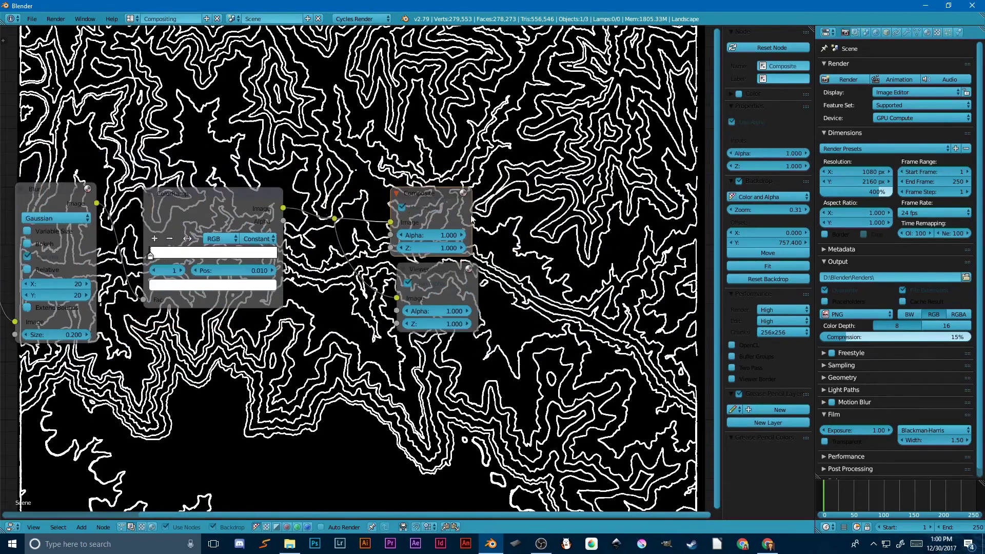
{"action": "right_click", "coordinate": [420, 278]}
{"action": "right_click", "coordinate": [443, 273]}
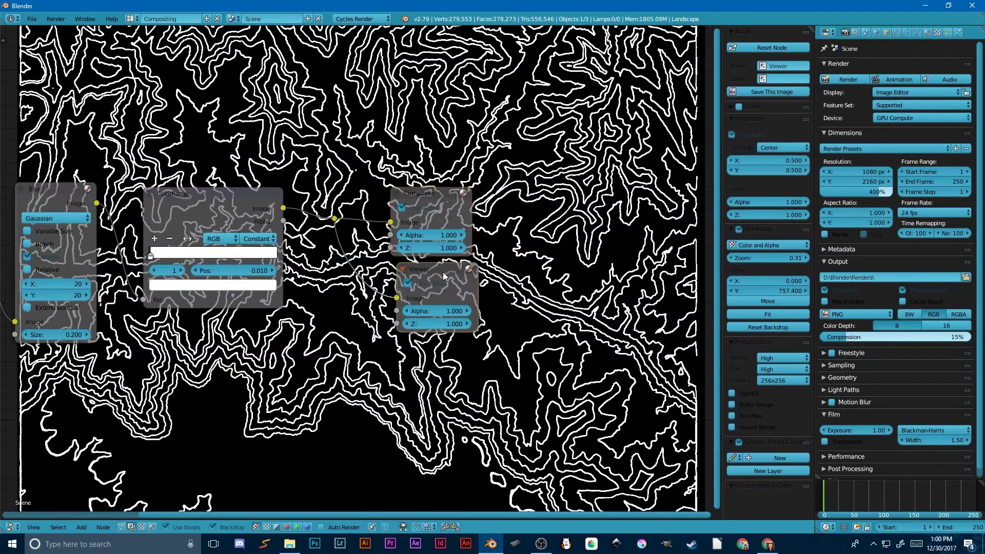
Move the Viewer node, the Composite node and the reroute point further from the ColorRamp to make room for another node
{"action": "left_click_drag", "start_coordinate": [442, 272], "coordinate": [578, 268]}
{"action": "left_click_drag", "start_coordinate": [426, 195], "coordinate": [577, 194]}
{"action": "left_click", "coordinate": [334, 219]}
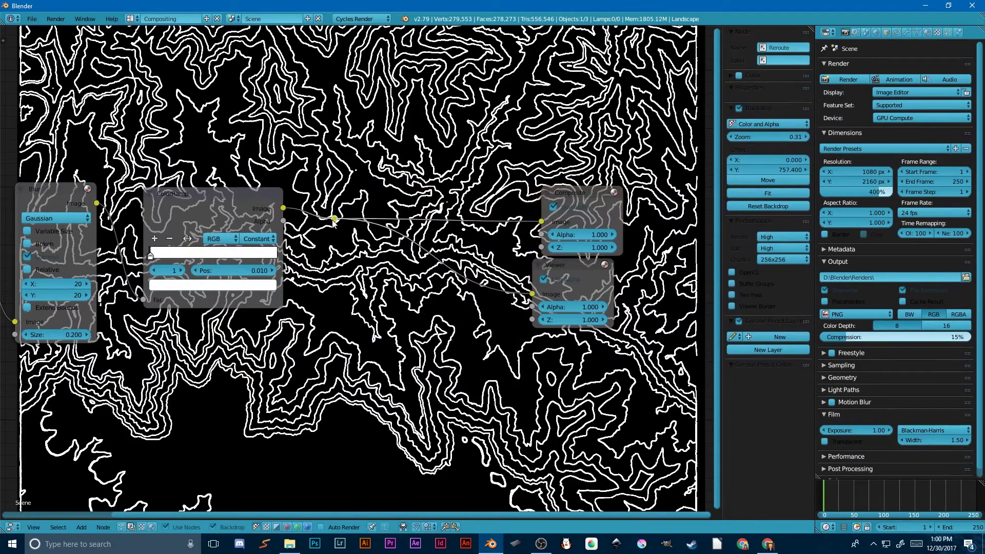
{"action": "left_click_drag", "start_coordinate": [334, 222], "coordinate": [488, 215]}
Add an Invert color node on the link between the ColorRamp and the reroute point
{"action": "key", "text": "shift+a"}
{"action": "mouse_move", "coordinate": [441, 237]}
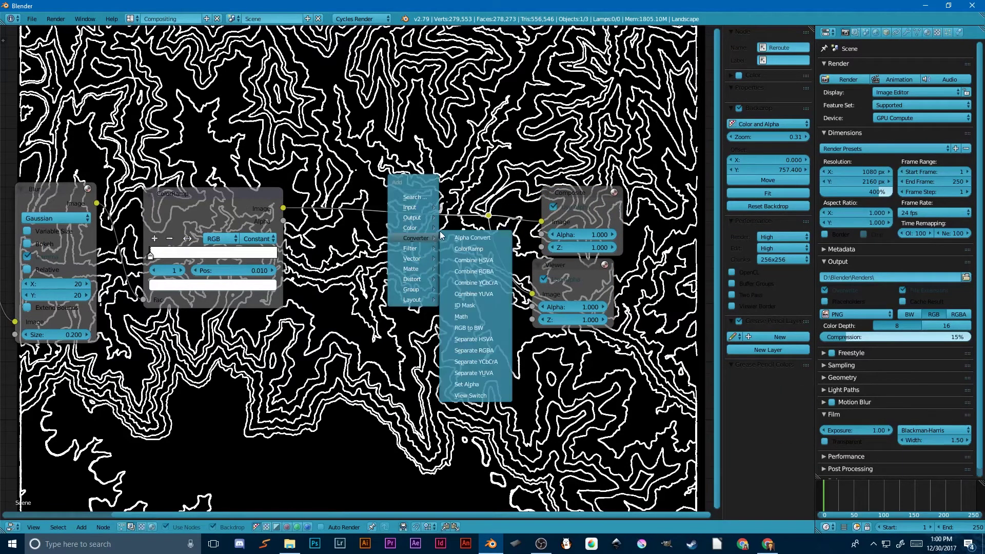
{"action": "mouse_move", "coordinate": [415, 229]}
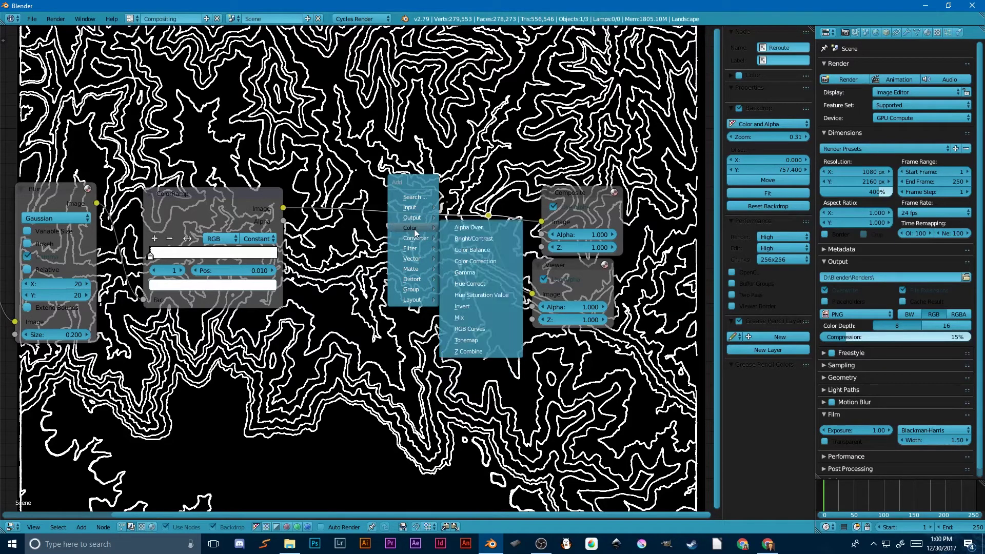
{"action": "left_click", "coordinate": [469, 306]}
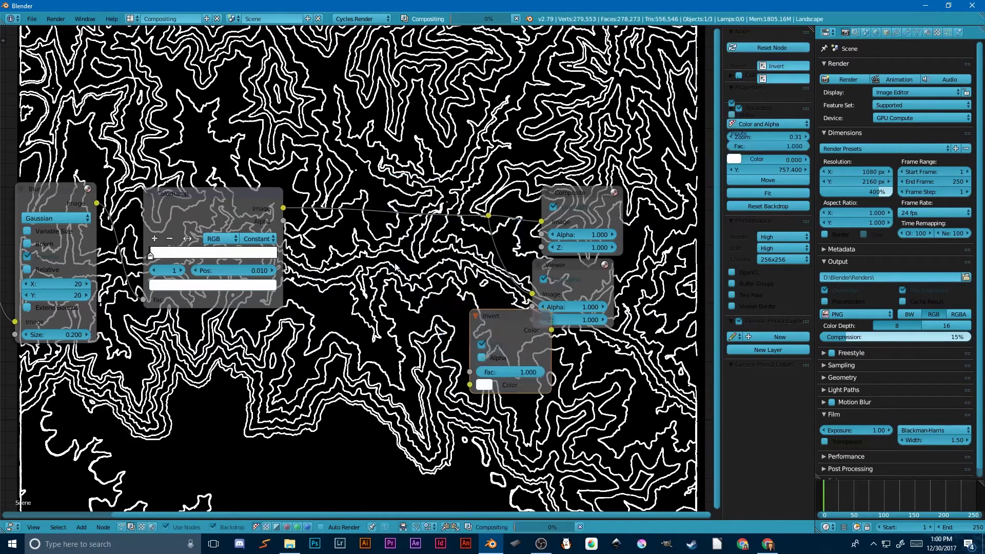
{"action": "left_click", "coordinate": [336, 179]}
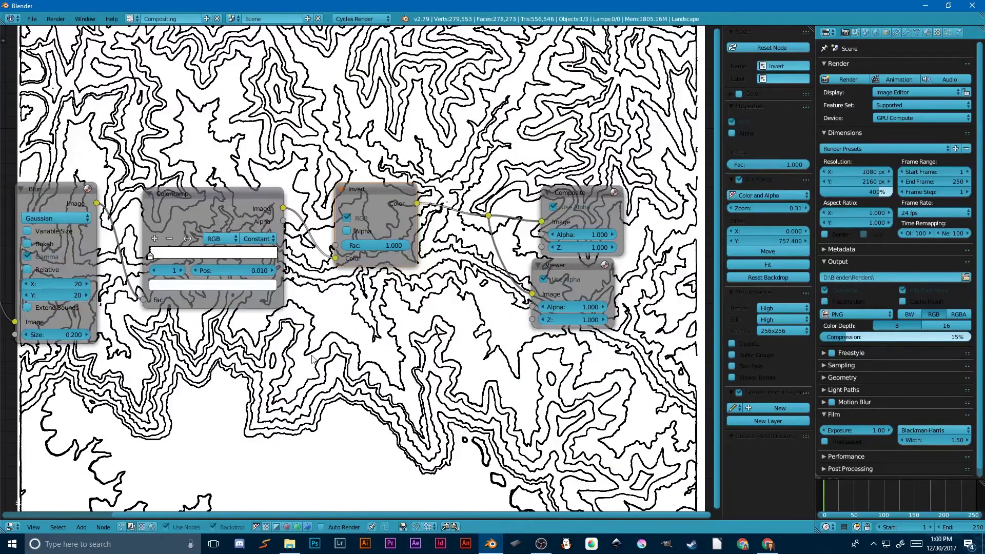
Try a turquoise green as the color of the ColorRamp's stop 1
{"action": "scroll", "coordinate": [312, 357], "scroll_direction": "down", "scroll_amount": 1}
{"action": "scroll", "coordinate": [312, 357], "scroll_direction": "down", "scroll_amount": 3}
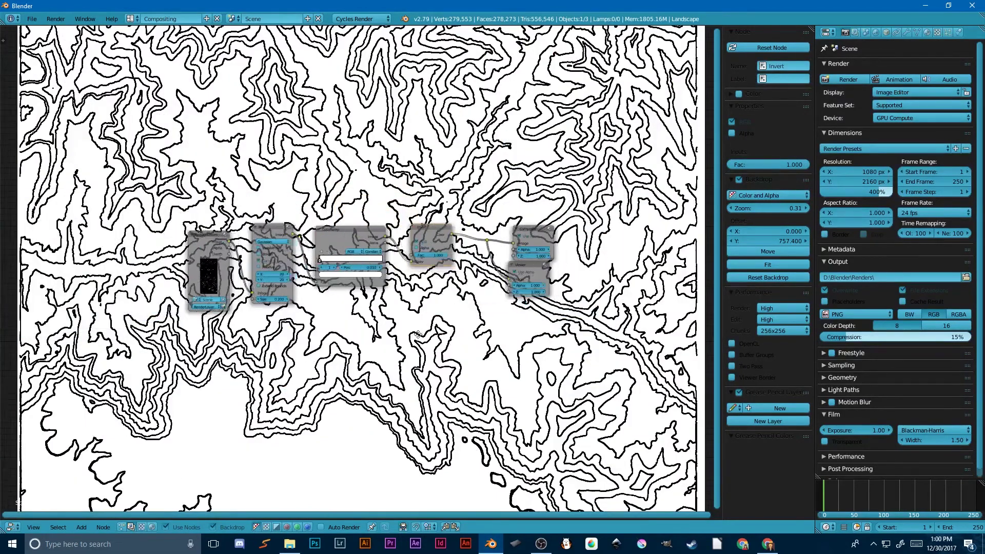
{"action": "scroll", "coordinate": [400, 336], "scroll_direction": "up", "scroll_amount": 6}
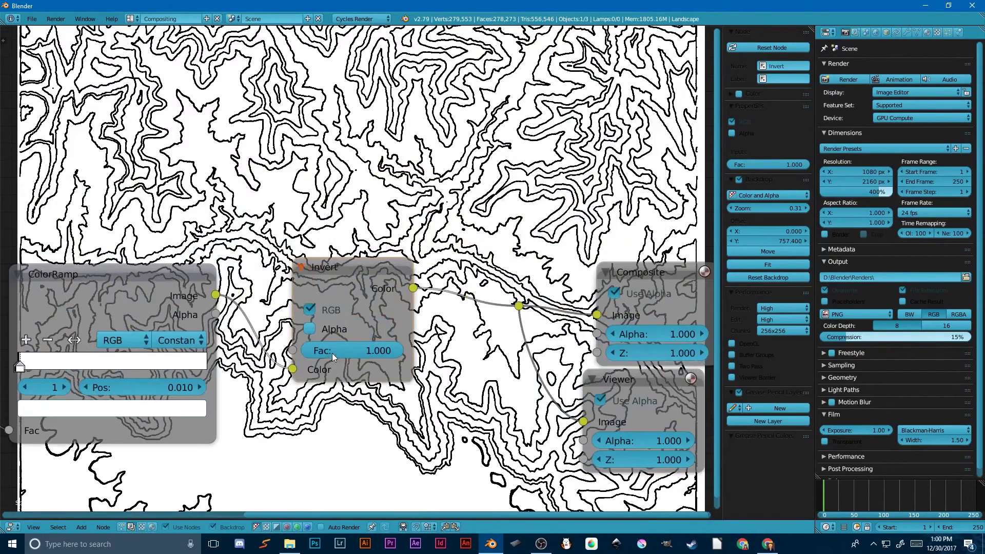
{"action": "scroll", "coordinate": [332, 353], "scroll_direction": "down", "scroll_amount": 3}
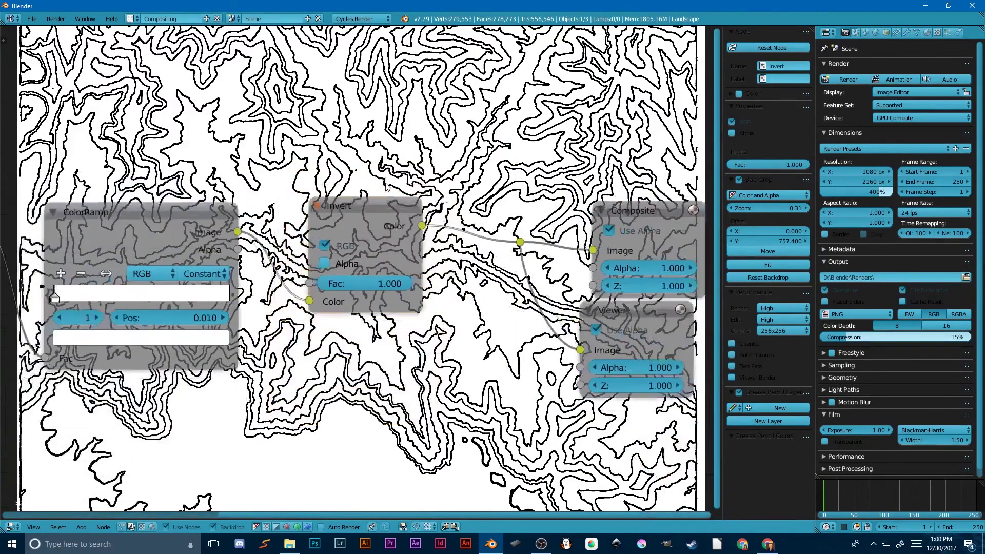
{"action": "middle_click_drag", "start_coordinate": [148, 304], "coordinate": [224, 280]}
{"action": "left_click", "coordinate": [215, 293]}
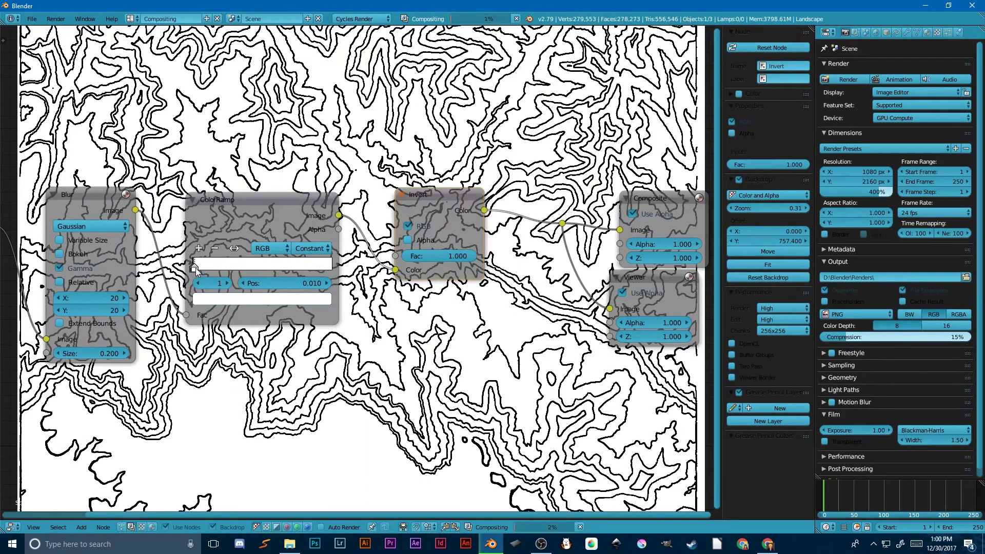
{"action": "left_click", "coordinate": [220, 299]}
{"action": "left_click_drag", "start_coordinate": [253, 158], "coordinate": [284, 135]}
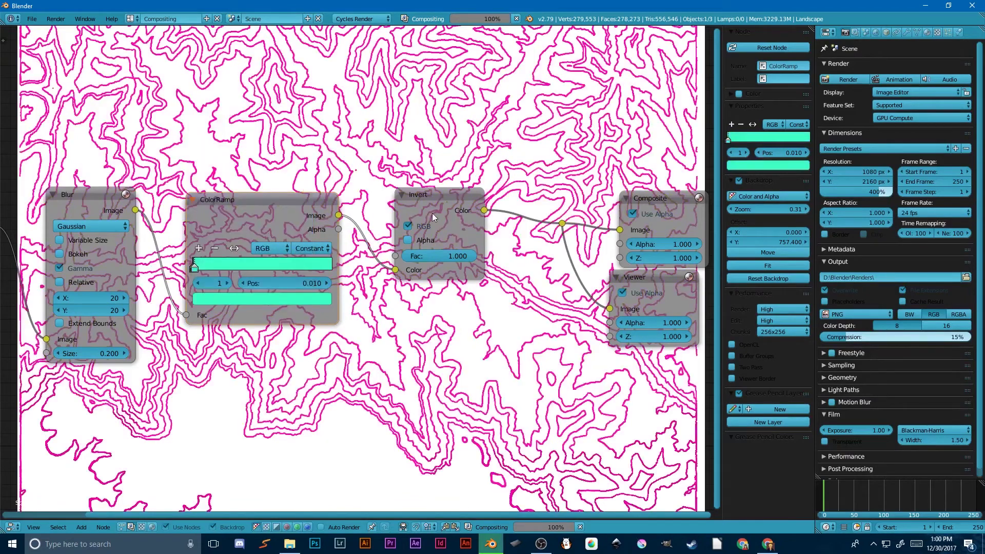
Try pure green for the ColorRamp's stop 1 and change it to hot pink with R 1.000, G 0.016, B 0.231
{"action": "left_click", "coordinate": [245, 299]}
{"action": "left_click", "coordinate": [208, 135]}
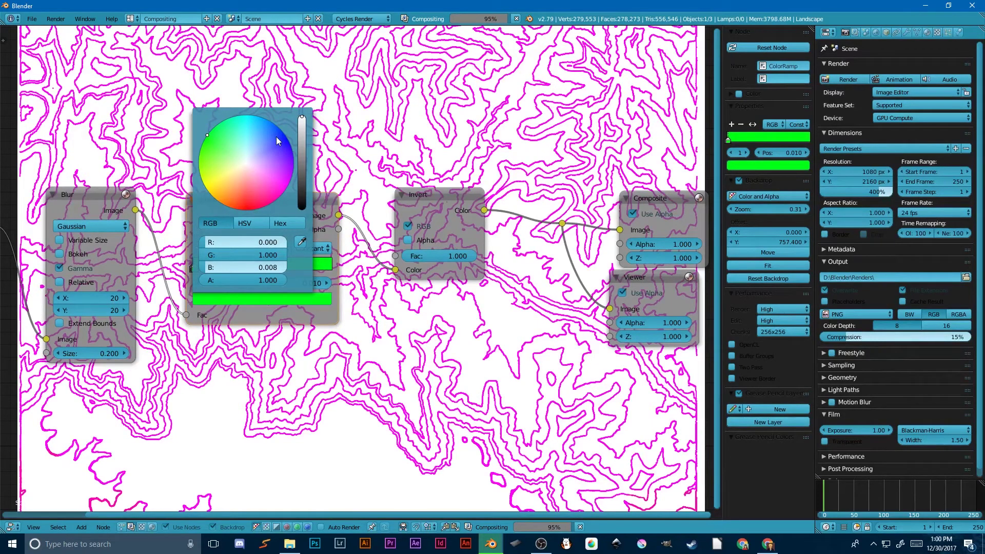
{"action": "left_click_drag", "start_coordinate": [276, 136], "coordinate": [265, 199]}
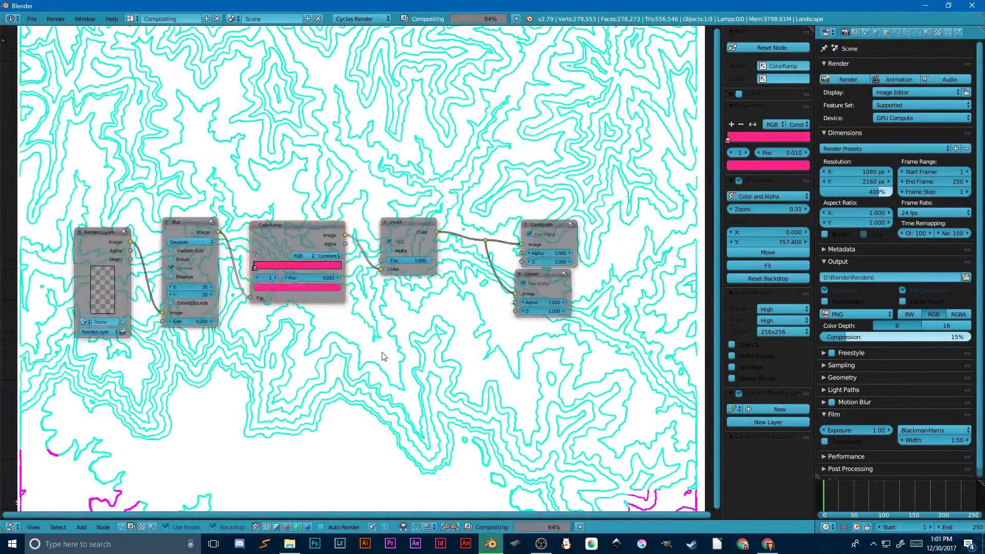
Try a darker shade of stop 1's hot pink, restore full brightness and soften the color to light pink
{"action": "scroll", "coordinate": [383, 356], "scroll_direction": "up", "scroll_amount": 7}
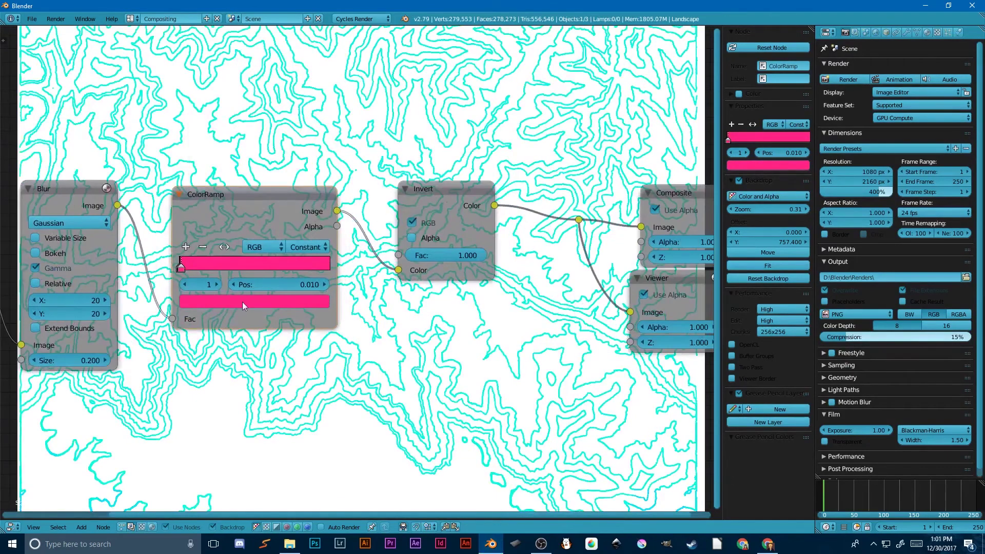
{"action": "left_click", "coordinate": [242, 301]}
{"action": "left_click", "coordinate": [302, 157]}
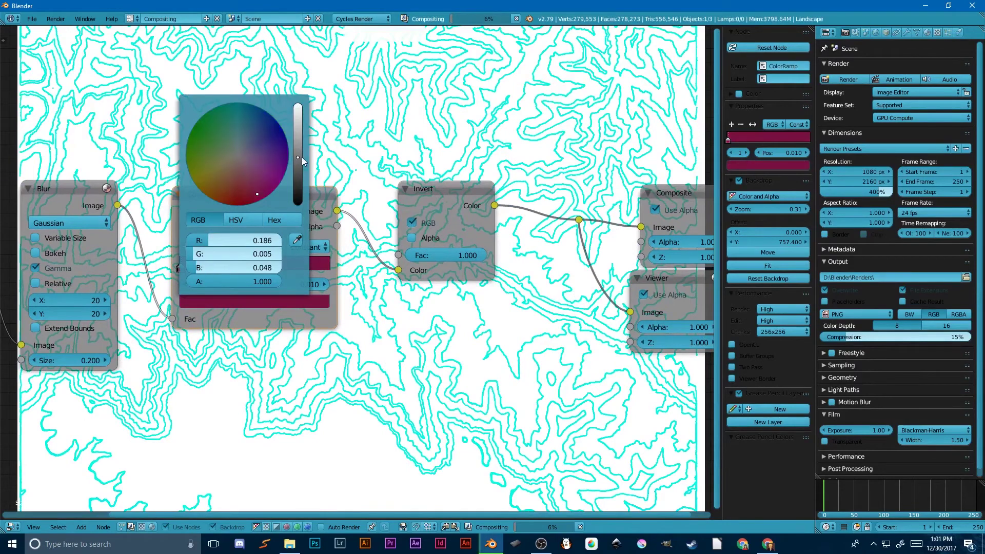
{"action": "left_click_drag", "start_coordinate": [302, 157], "coordinate": [301, 104]}
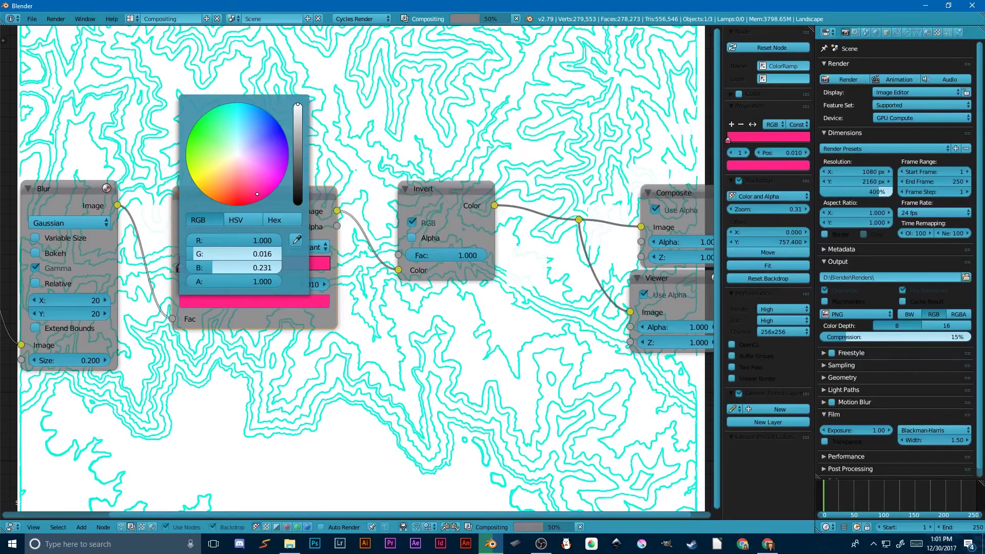
{"action": "left_click_drag", "start_coordinate": [257, 194], "coordinate": [250, 174]}
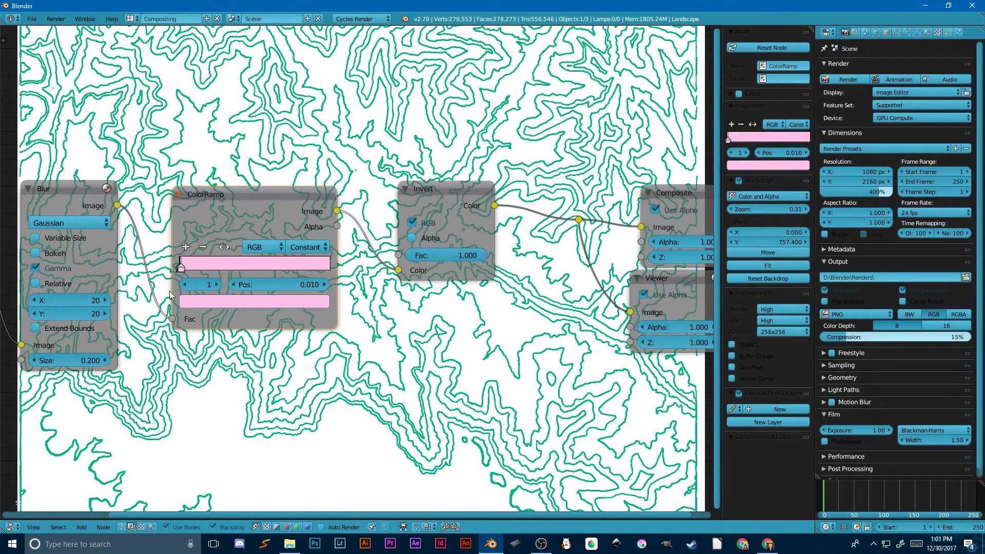
Select the ColorRamp's stop 0 and brighten its black to a muted green with R 0.123, G 0.246, B 0.057
{"action": "left_click", "coordinate": [186, 285]}
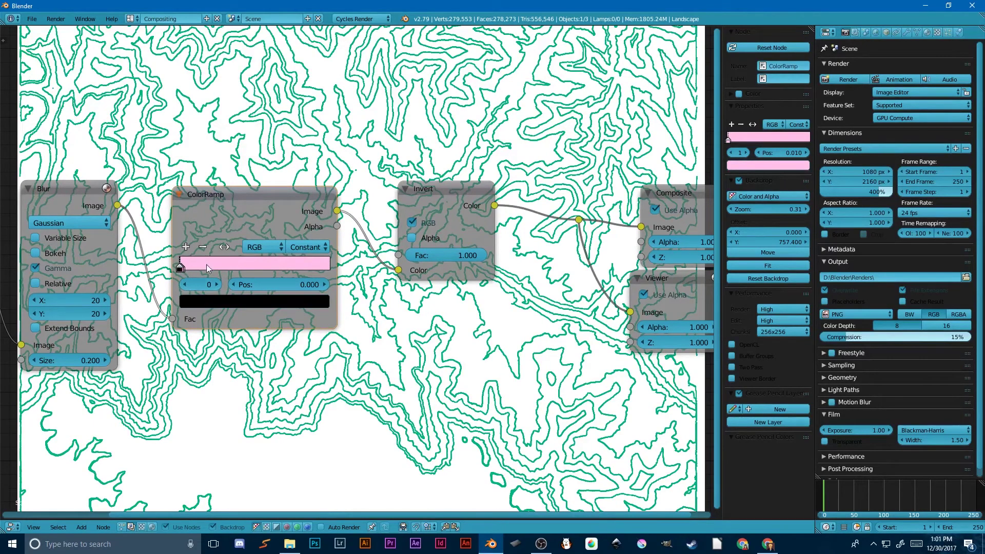
{"action": "left_click", "coordinate": [205, 305]}
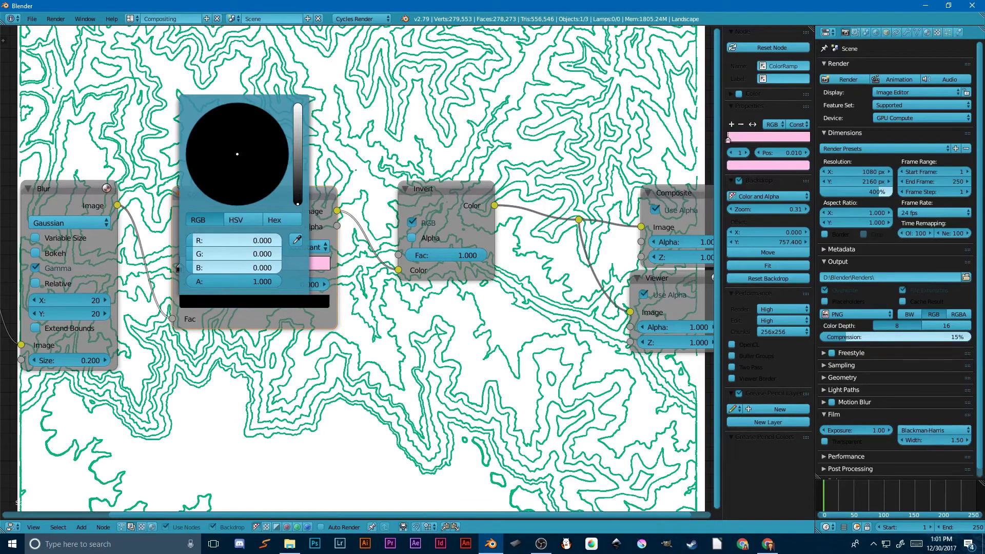
{"action": "left_click", "coordinate": [299, 198]}
{"action": "left_click_drag", "start_coordinate": [298, 198], "coordinate": [301, 165]}
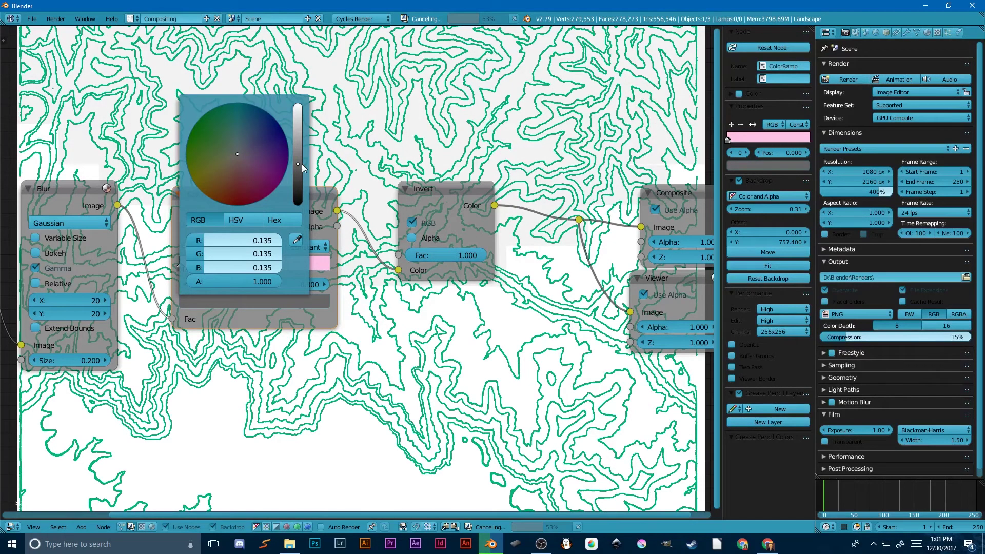
{"action": "left_click", "coordinate": [221, 155]}
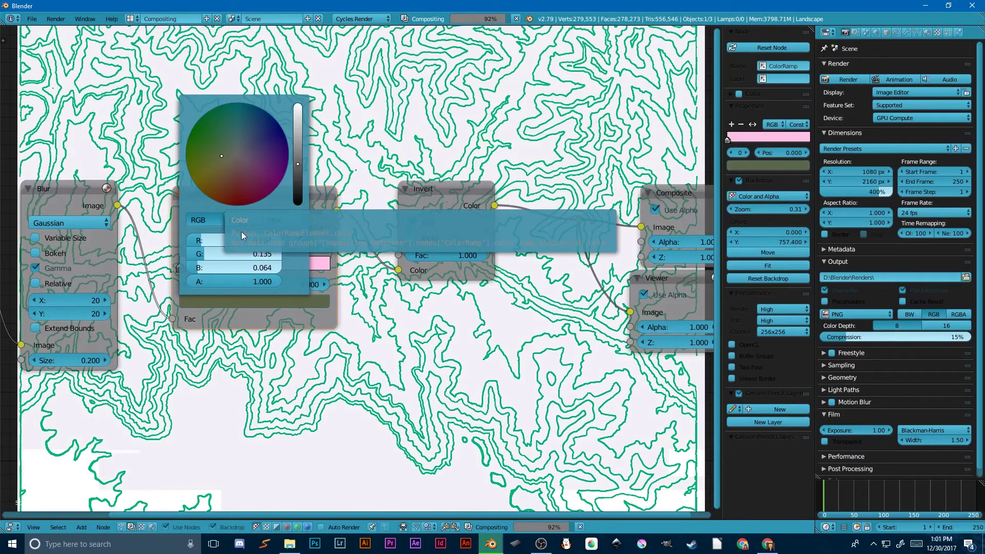
{"action": "left_click", "coordinate": [212, 153]}
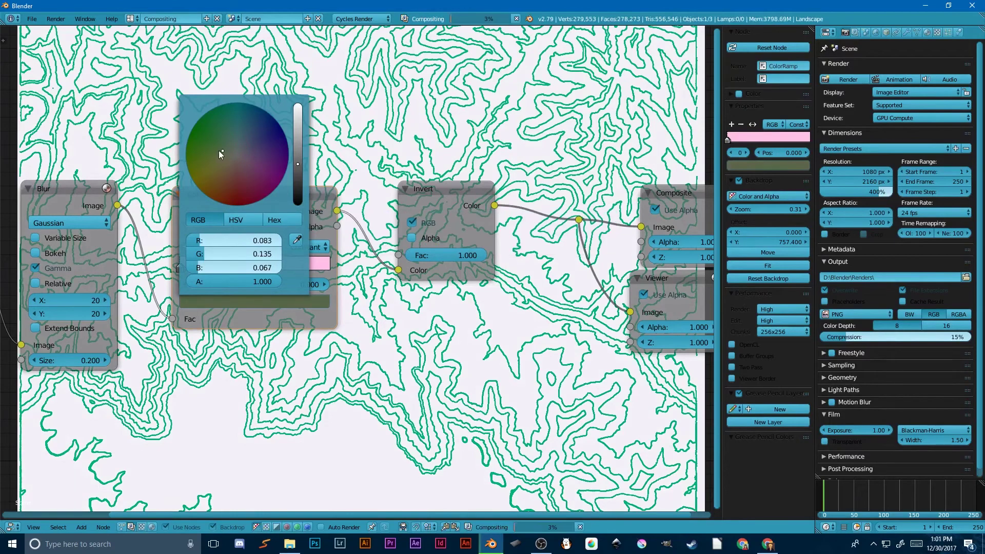
{"action": "left_click", "coordinate": [296, 151]}
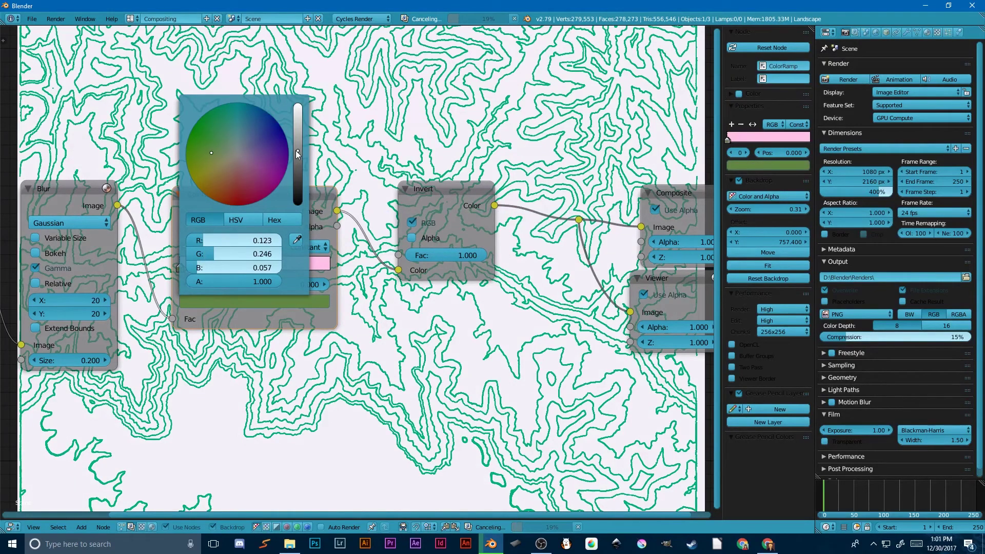
Move the ColorRamp away from the Invert node and link its Image output directly to the reroute point, bypassing Invert
{"action": "scroll", "coordinate": [197, 290], "scroll_direction": "down", "scroll_amount": 2}
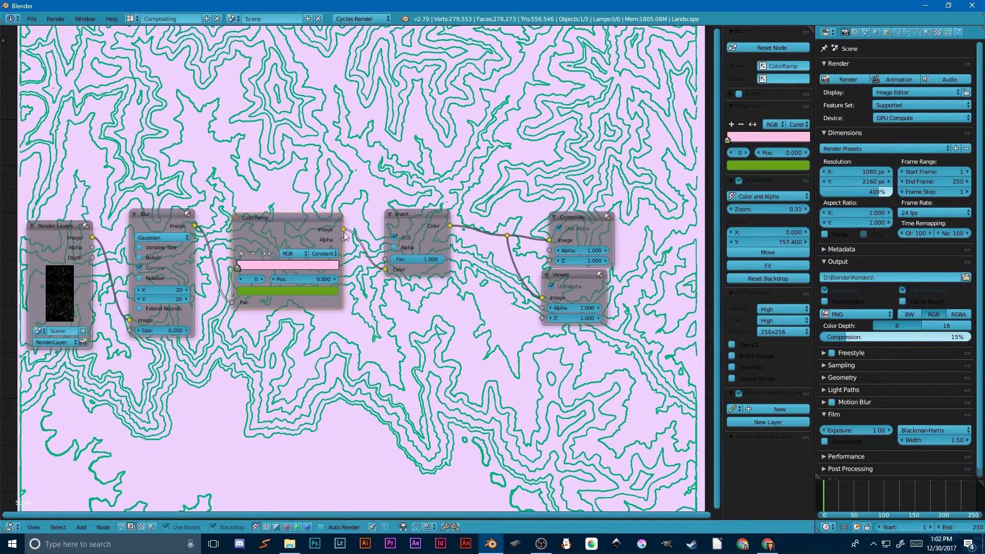
{"action": "key", "text": "g"}
{"action": "left_click", "coordinate": [321, 234]}
{"action": "left_click_drag", "start_coordinate": [317, 233], "coordinate": [507, 237]}
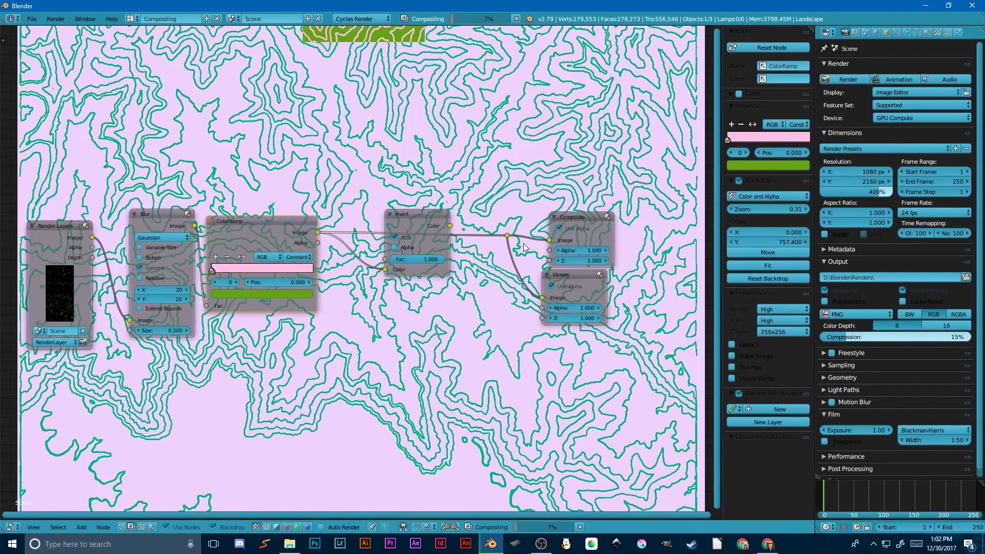